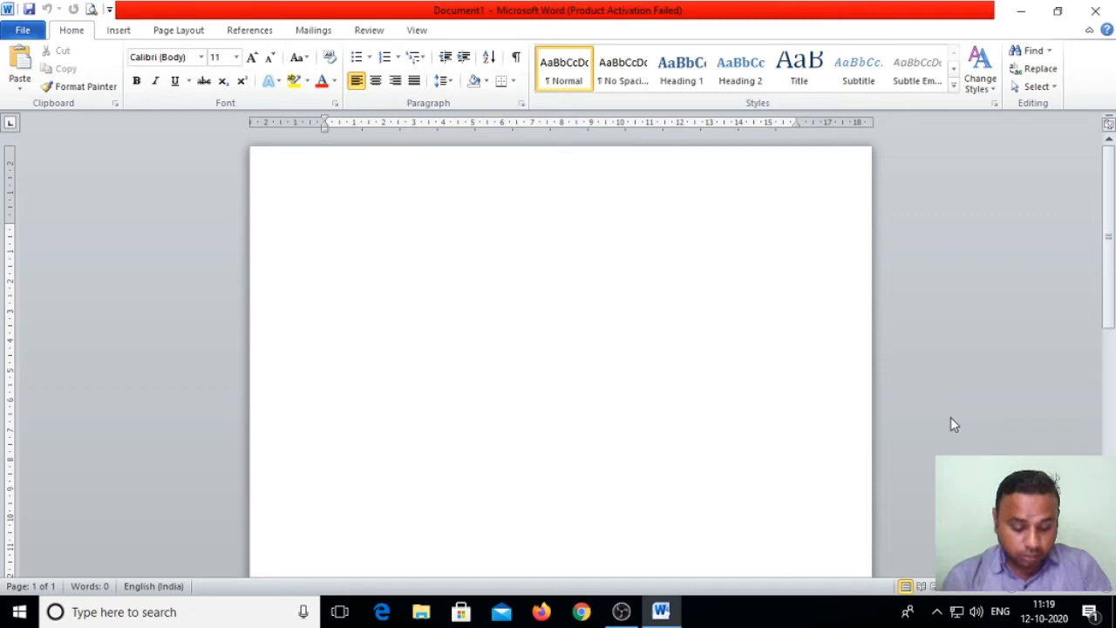
# Step: Type 'SHRI RAM TAKNIKI SANSHTHAN LINK ROAD JANJGIR' and select the final word JANJGIR
pyautogui.write('SHRI RAM TAKNIKI SANSHTHAN LINK ROAD JANJGIR')
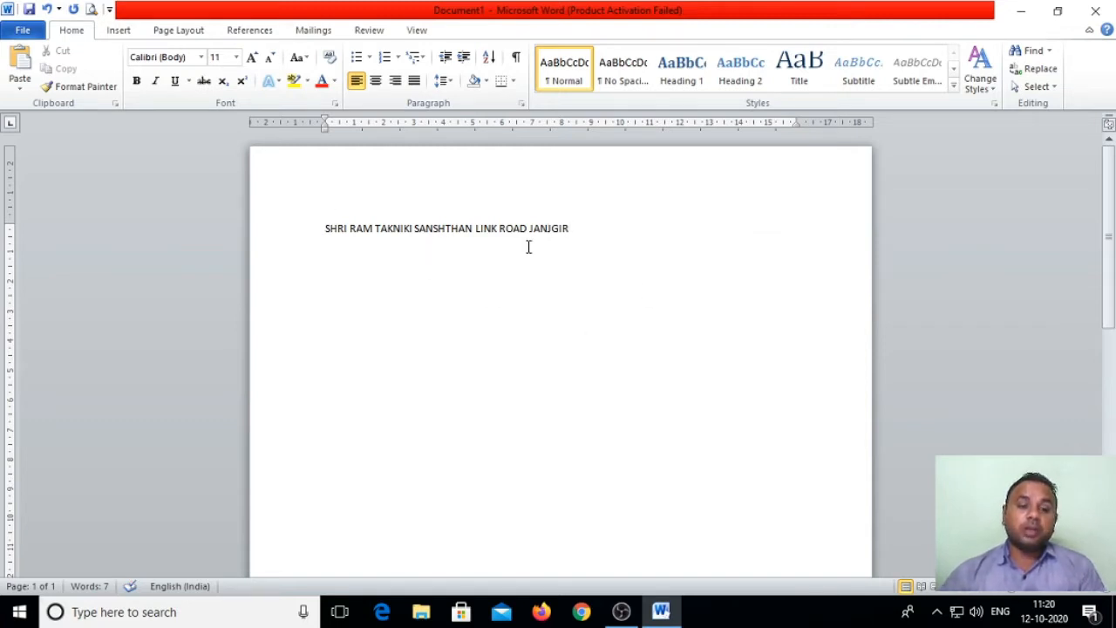
pyautogui.click(459, 290)
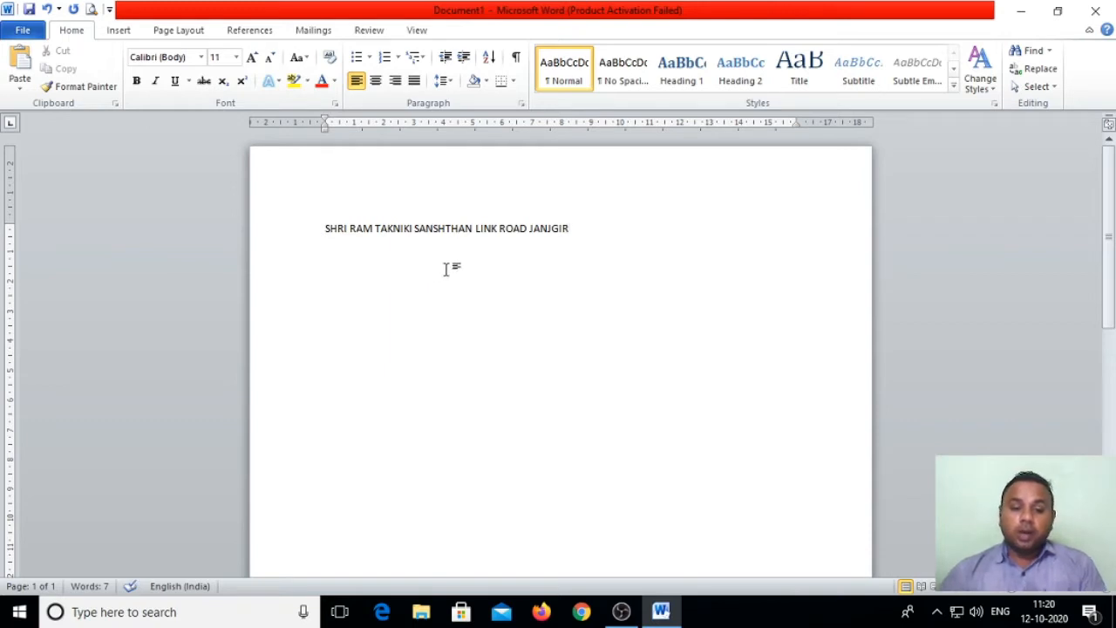
pyautogui.moveTo(568, 228); pyautogui.dragTo(527, 233)
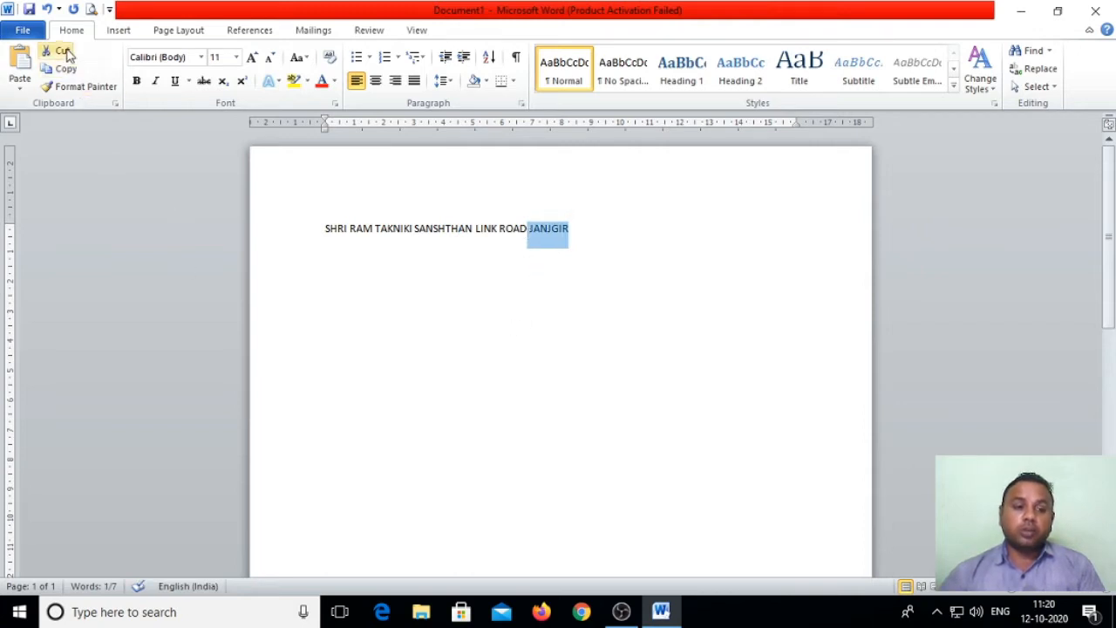
pyautogui.click(456, 278)
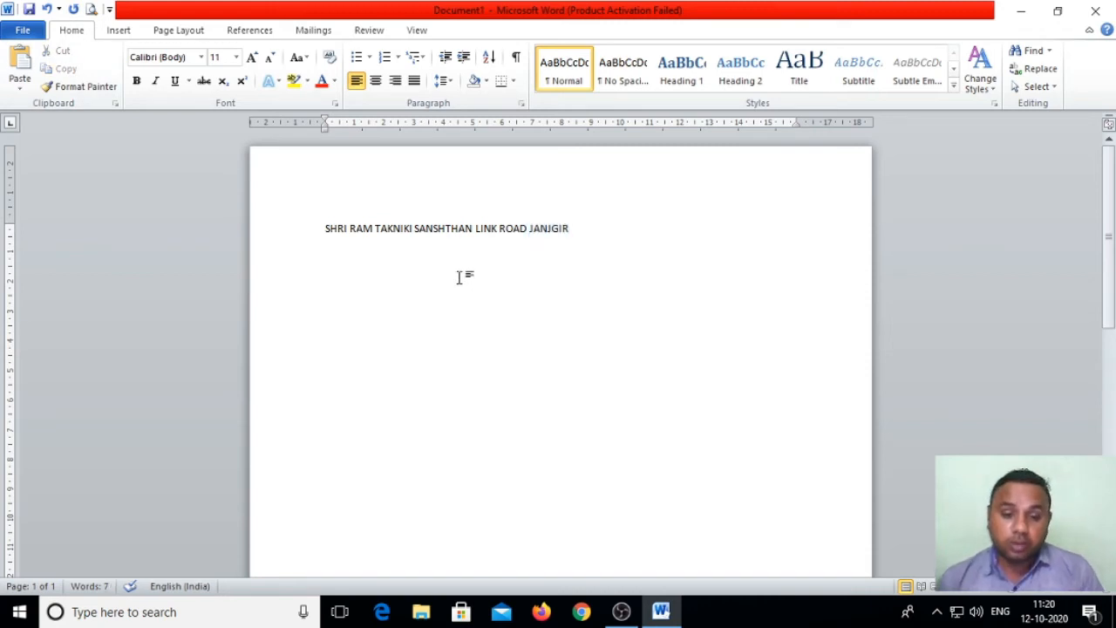
pyautogui.click(576, 230)
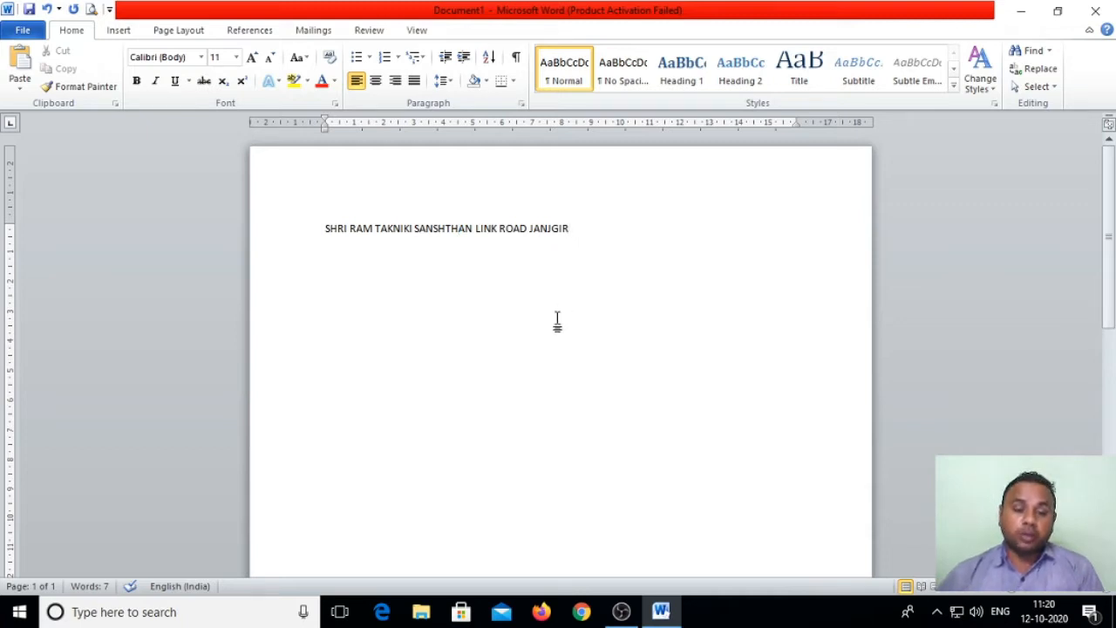
pyautogui.moveTo(582, 228); pyautogui.dragTo(528, 229)
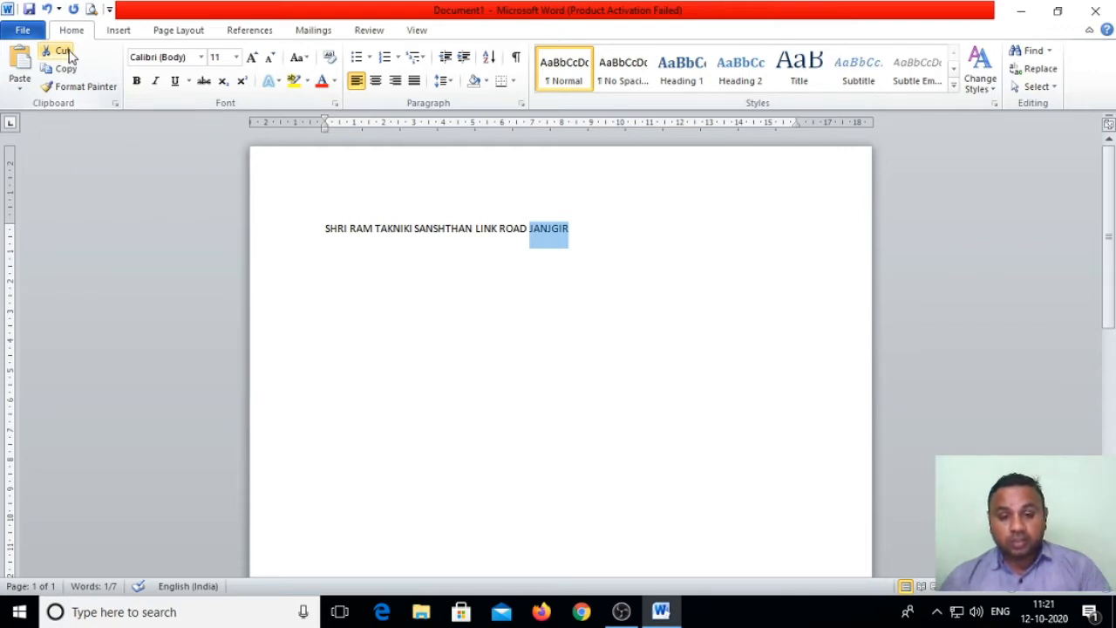
# Step: Cut JANJGIR from the address line and paste it below with Keep Source Formatting
pyautogui.rightClick(557, 237)
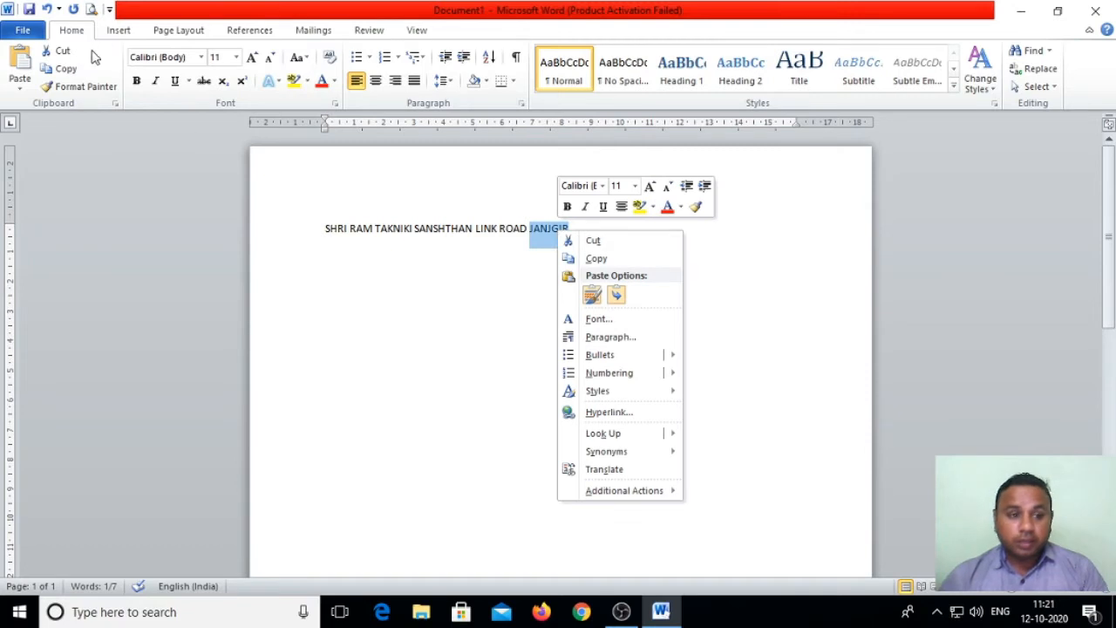
pyautogui.click(591, 241)
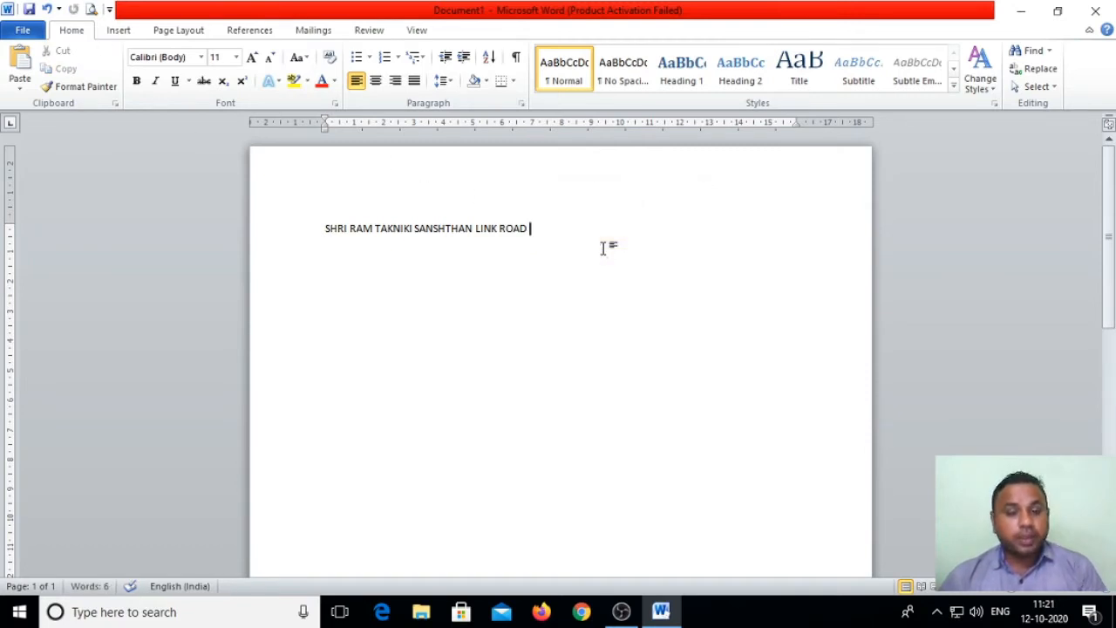
pyautogui.press('Return')
pyautogui.press('Return')
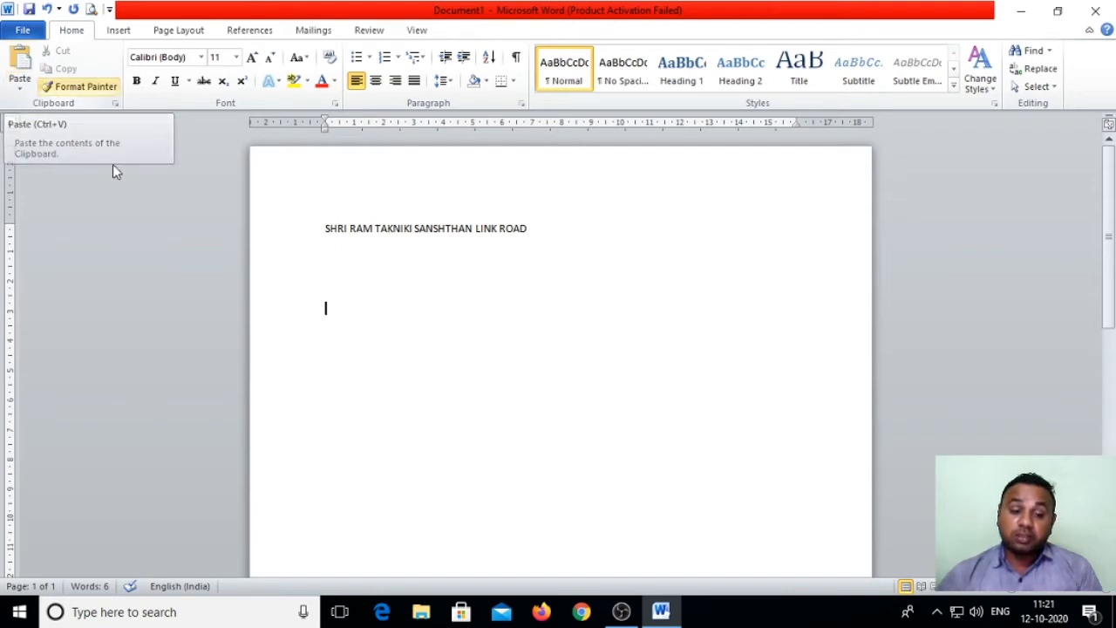
pyautogui.rightClick(323, 308)
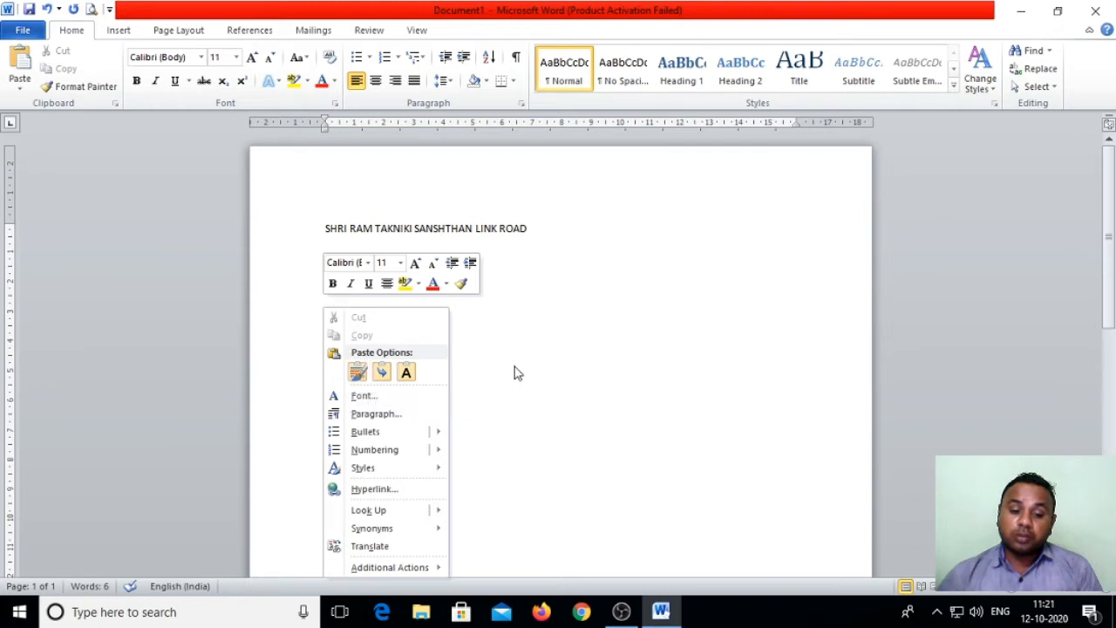
pyautogui.click(358, 373)
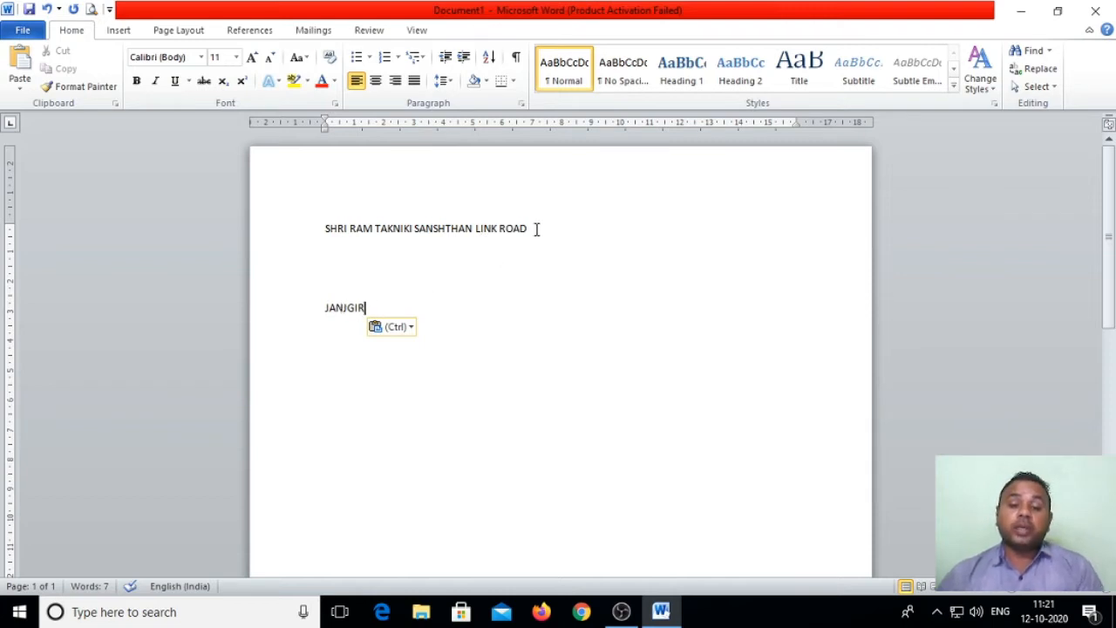
pyautogui.moveTo(528, 230); pyautogui.dragTo(500, 230)
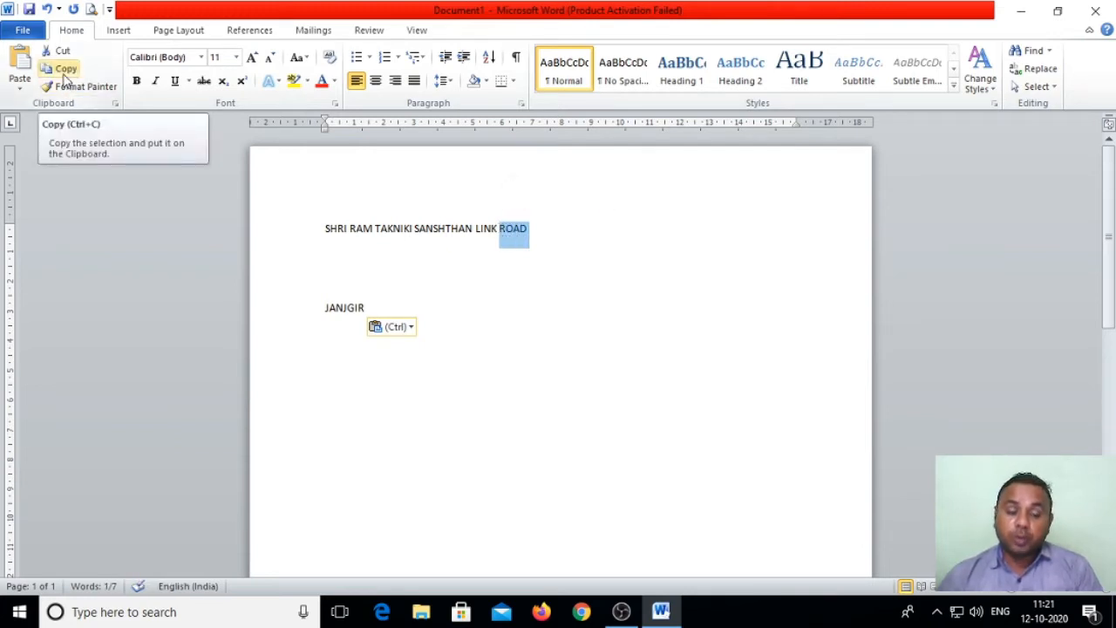
# Step: Copy ROAD and paste it, keeping source formatting, on a new line below JANJGIR
pyautogui.rightClick(511, 230)
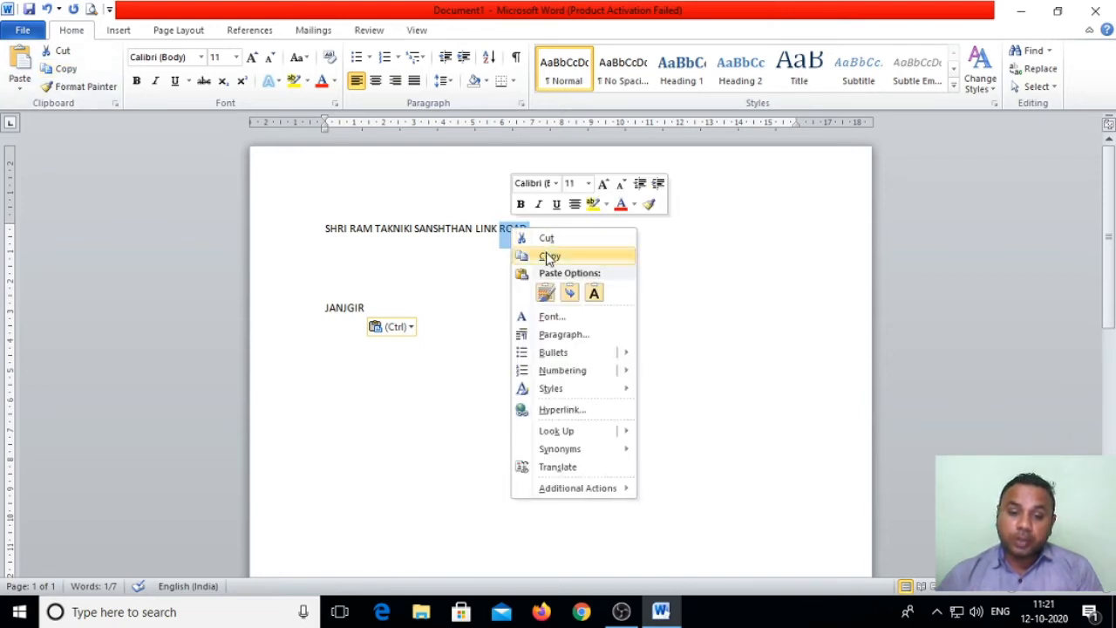
pyautogui.click(63, 71)
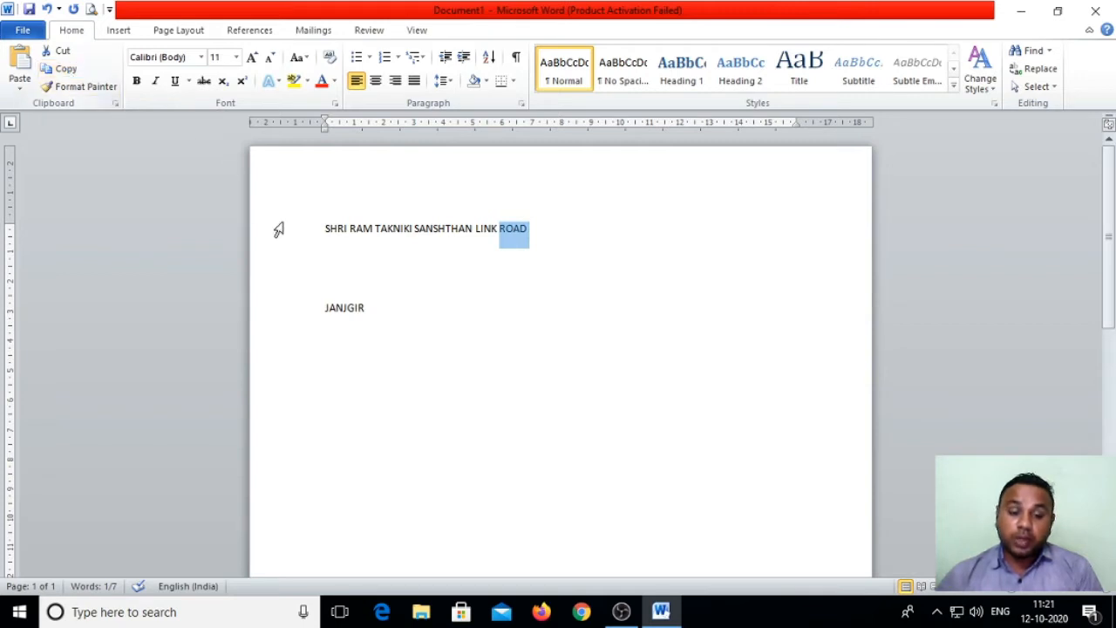
pyautogui.click(385, 311)
pyautogui.press('Return')
pyautogui.press('Return')
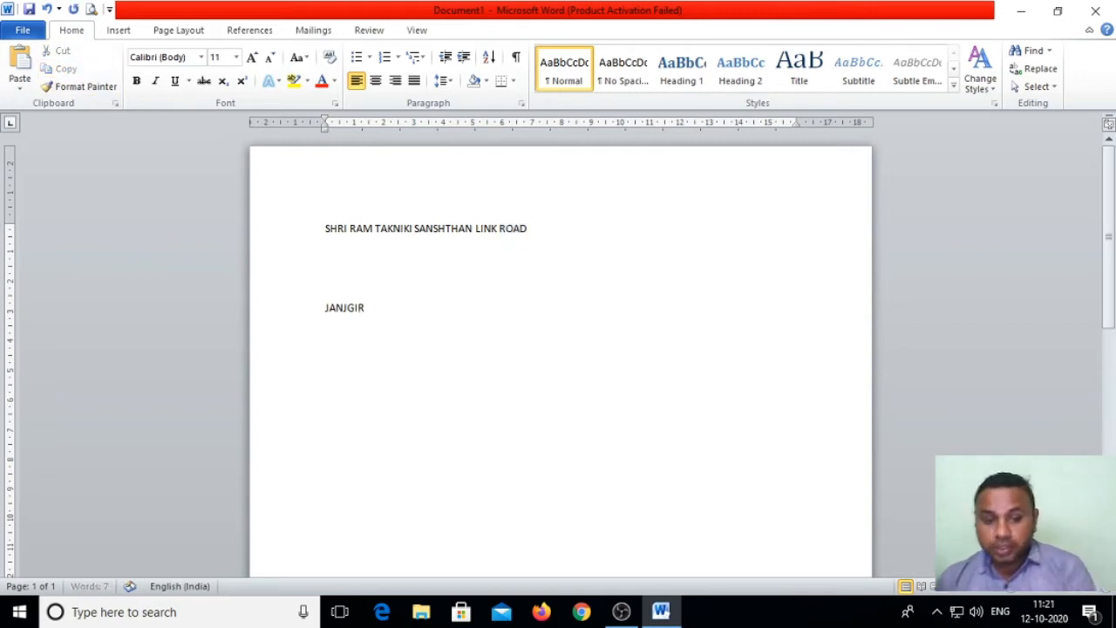
pyautogui.rightClick(324, 364)
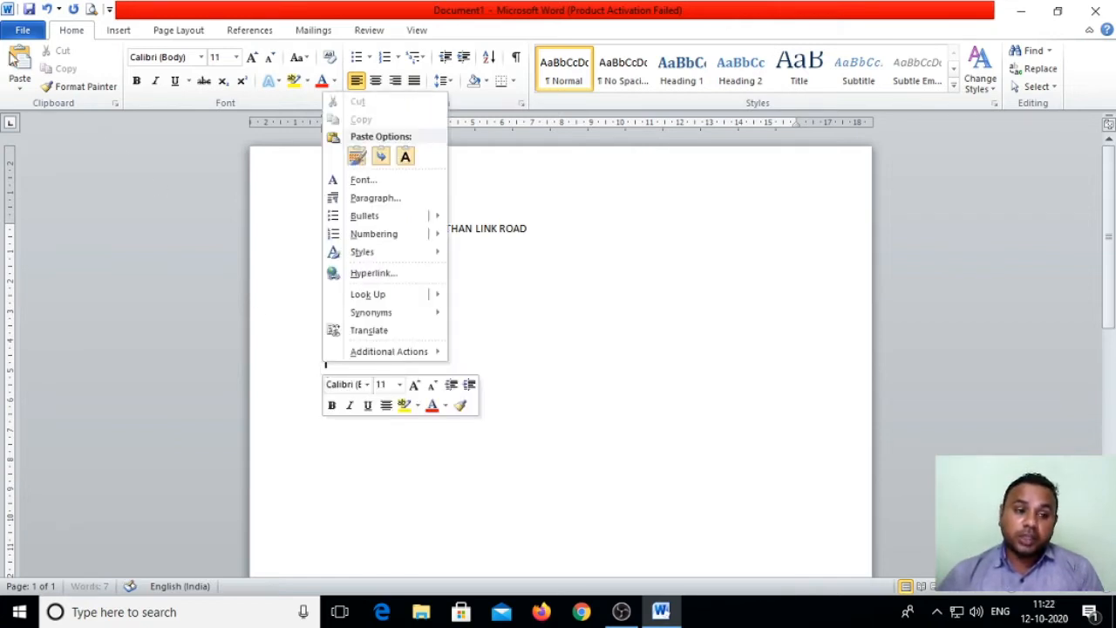
pyautogui.press('Escape')
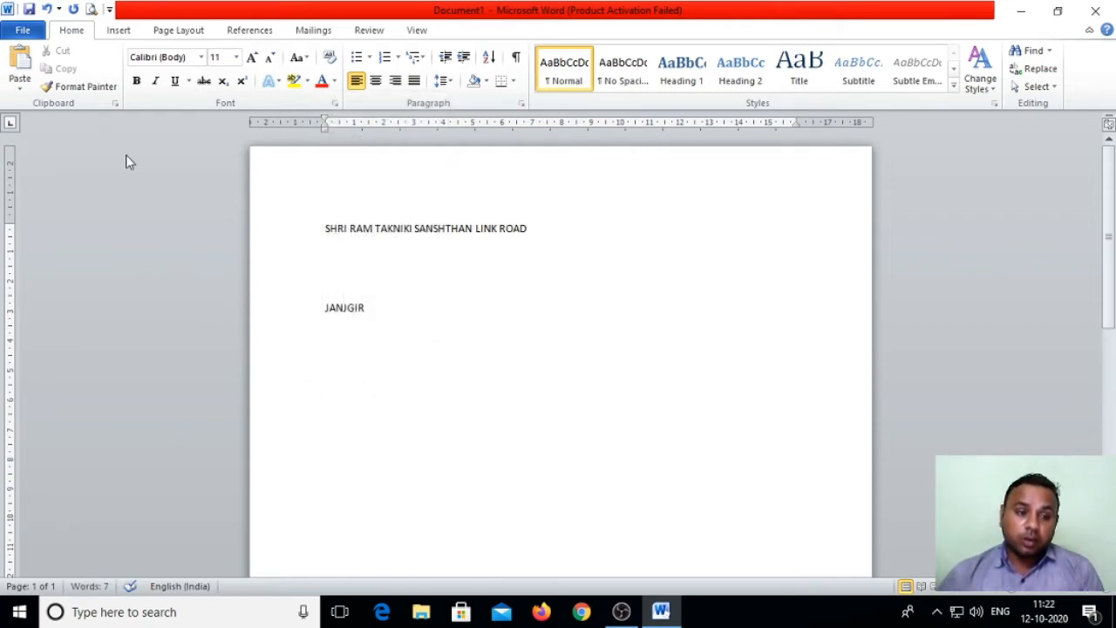
pyautogui.click(26, 80)
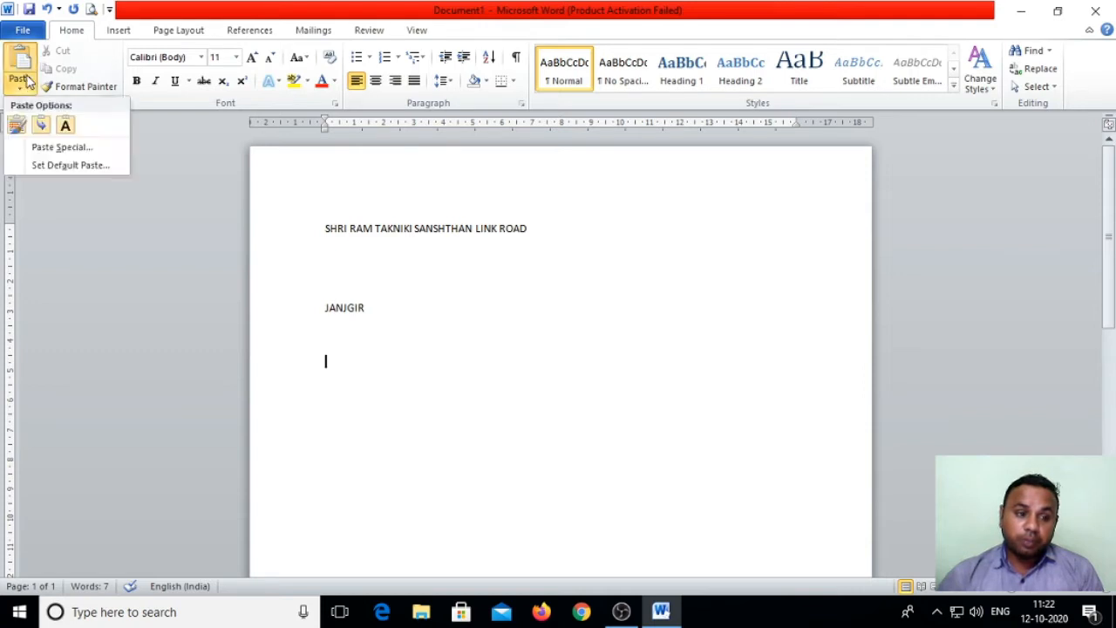
pyautogui.click(12, 129)
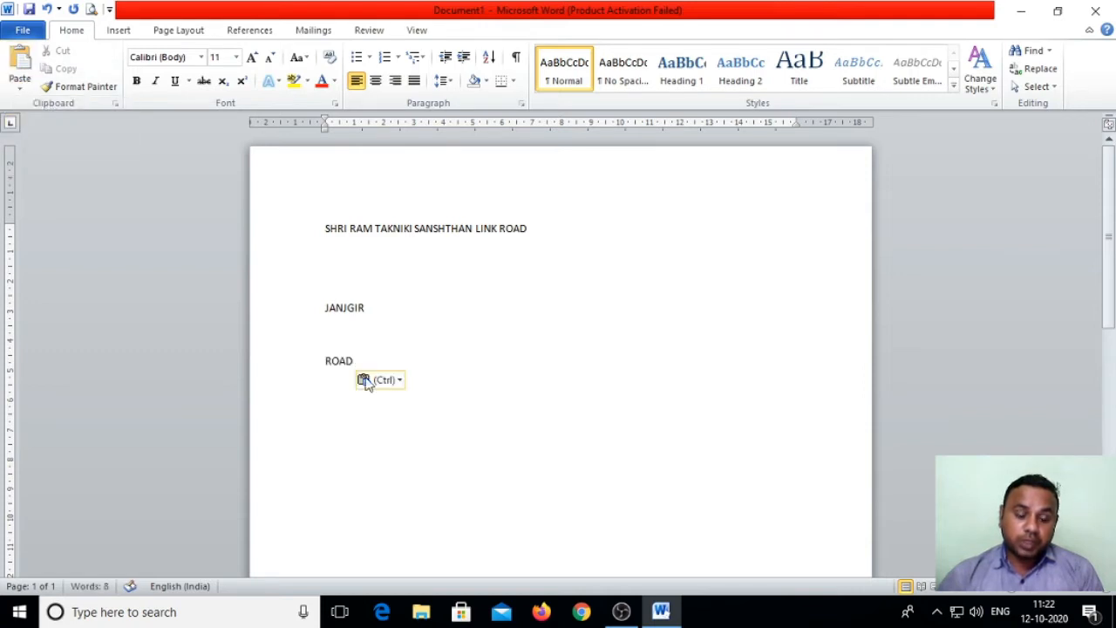
# Step: Select the address-line ROAD and then the standalone ROAD to compare both copies
pyautogui.click(419, 335)
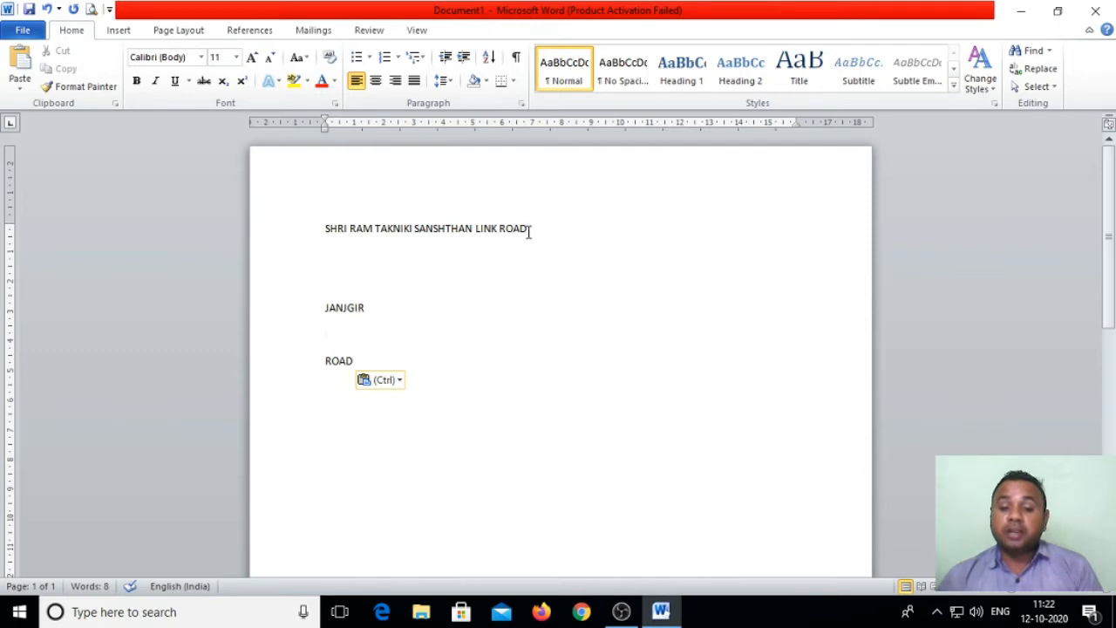
pyautogui.click(380, 312)
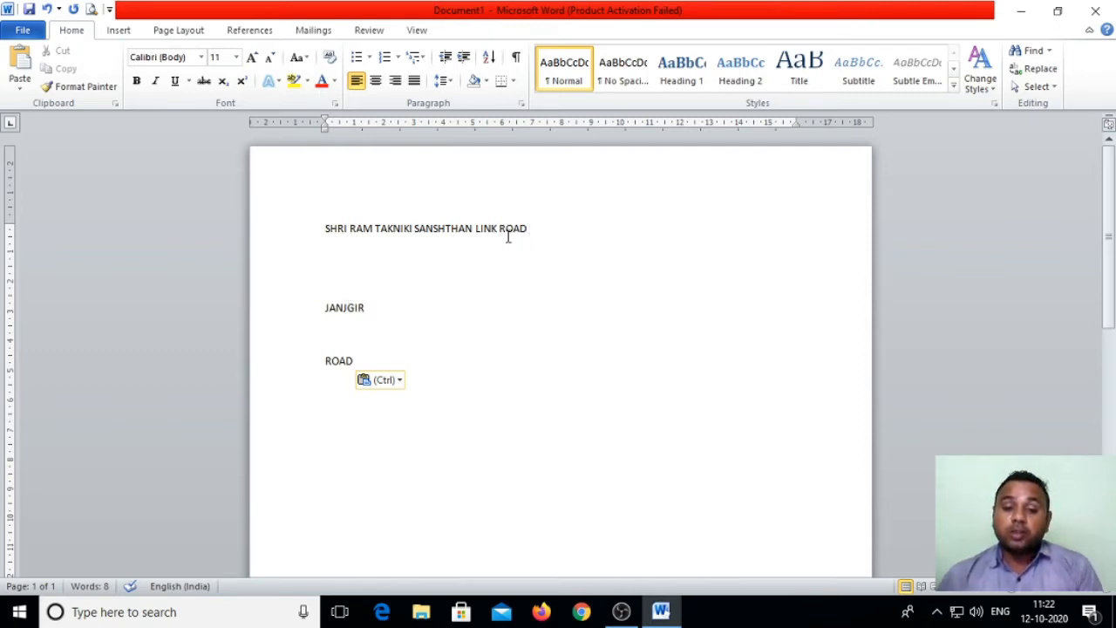
pyautogui.moveTo(500, 229); pyautogui.dragTo(530, 229)
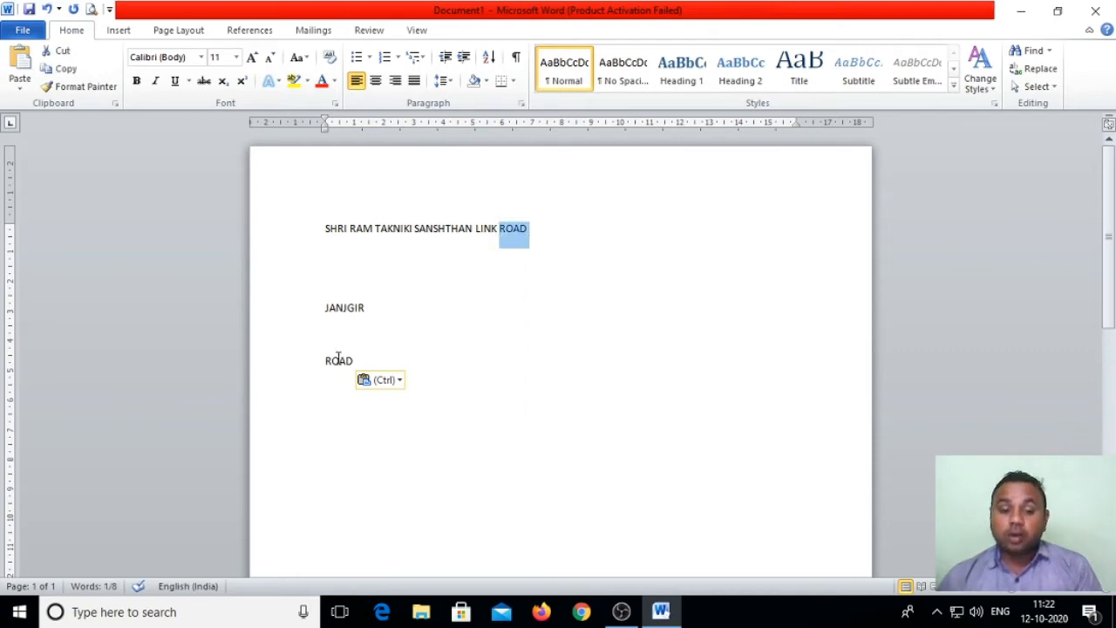
pyautogui.moveTo(324, 361); pyautogui.dragTo(379, 359)
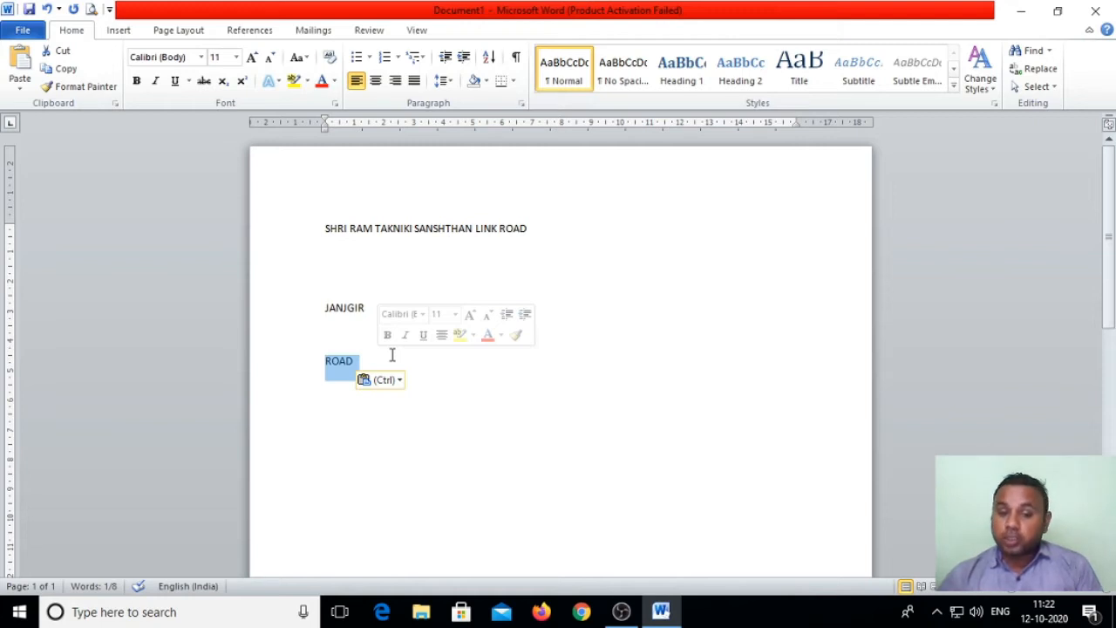
pyautogui.click(379, 365)
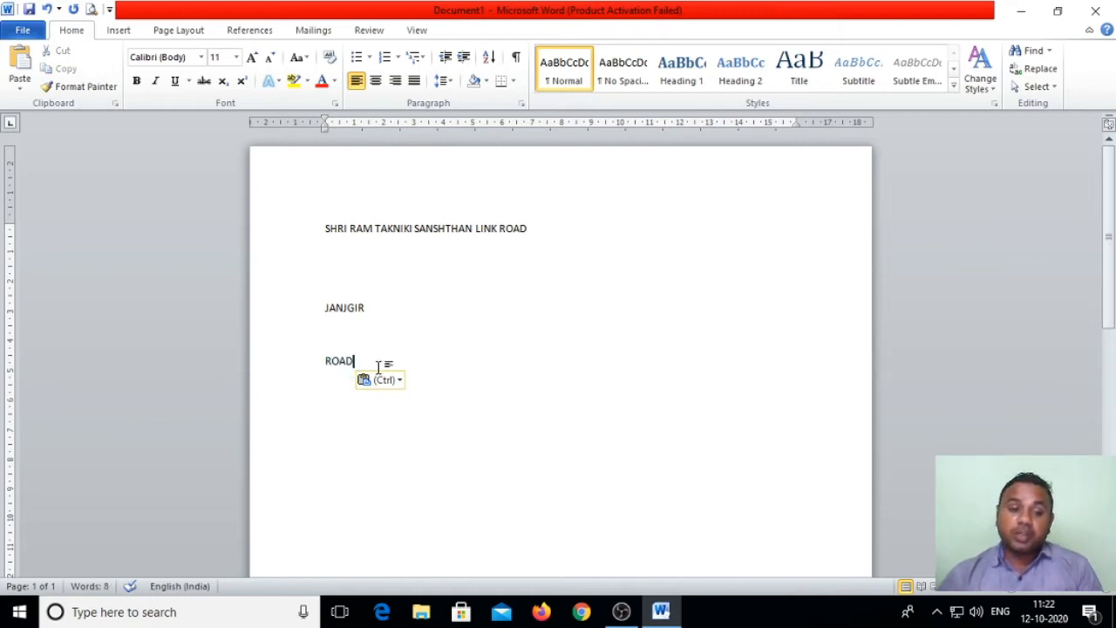
# Step: On a new line below ROAD, type the person's name in Edwardian Script ITC
pyautogui.press('Return')
pyautogui.press('Return')
pyautogui.press('Return')
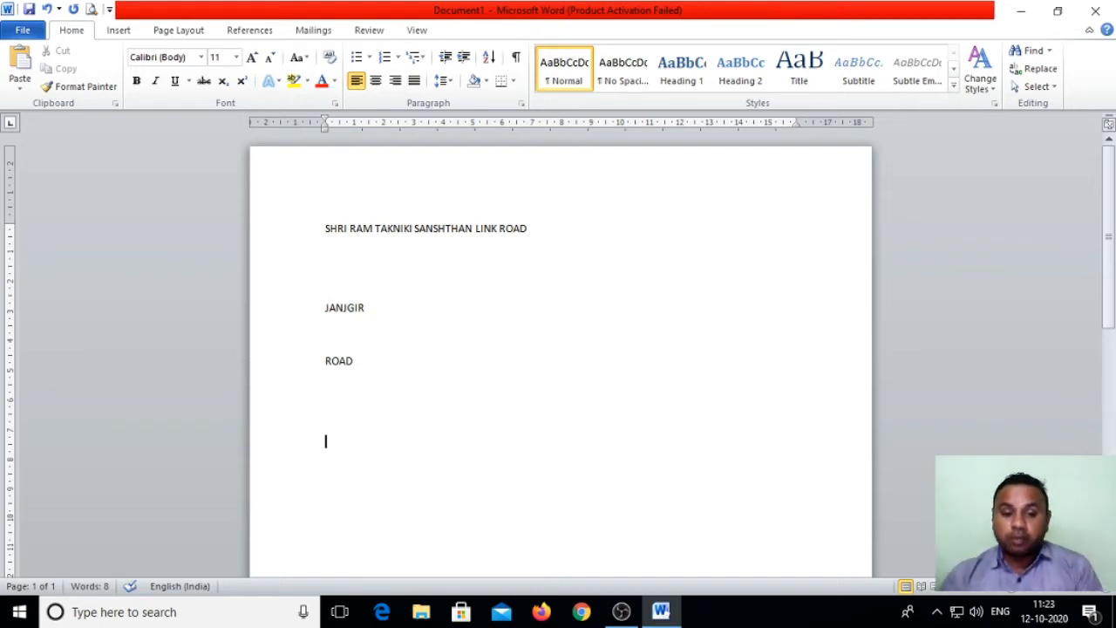
pyautogui.click(201, 58)
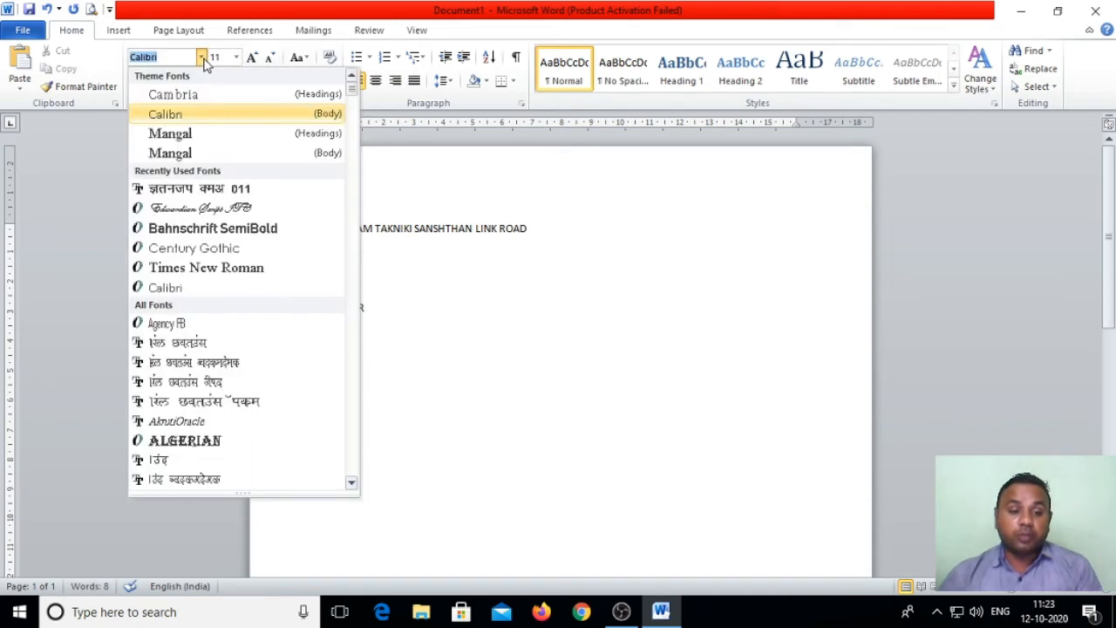
pyautogui.click(181, 210)
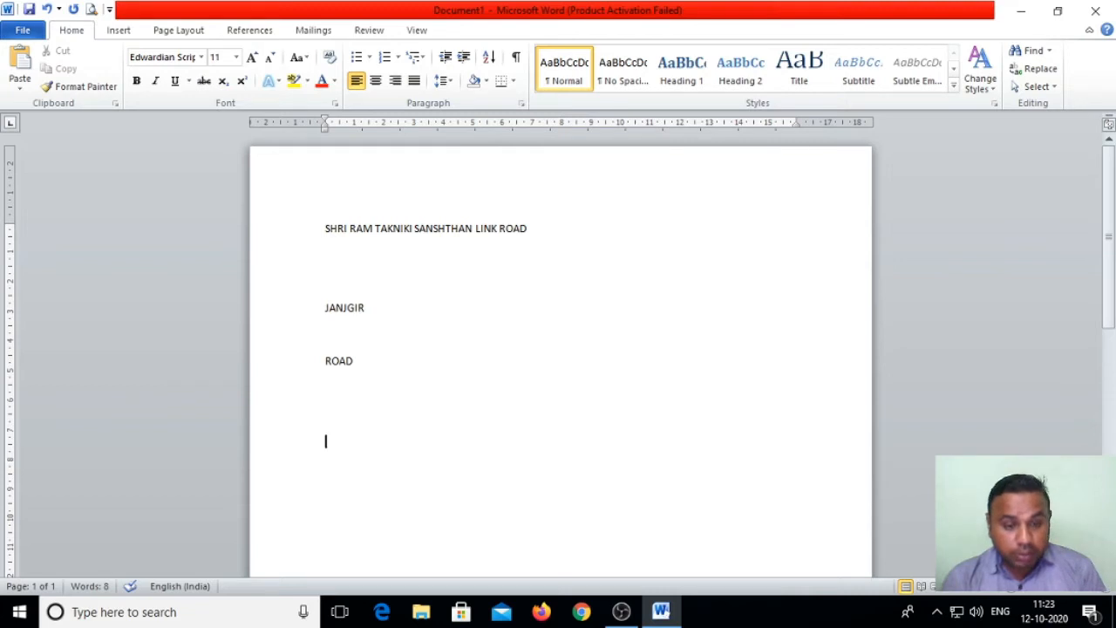
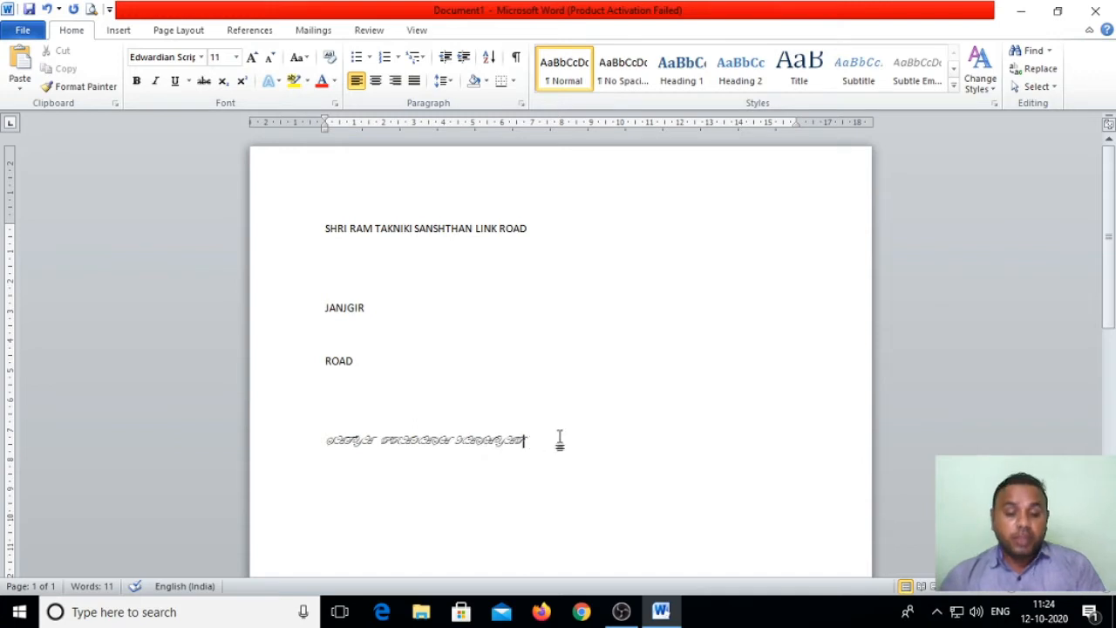
# Step: Grow the script name line's font from size 11 to 16
pyautogui.moveTo(560, 441); pyautogui.dragTo(331, 436)
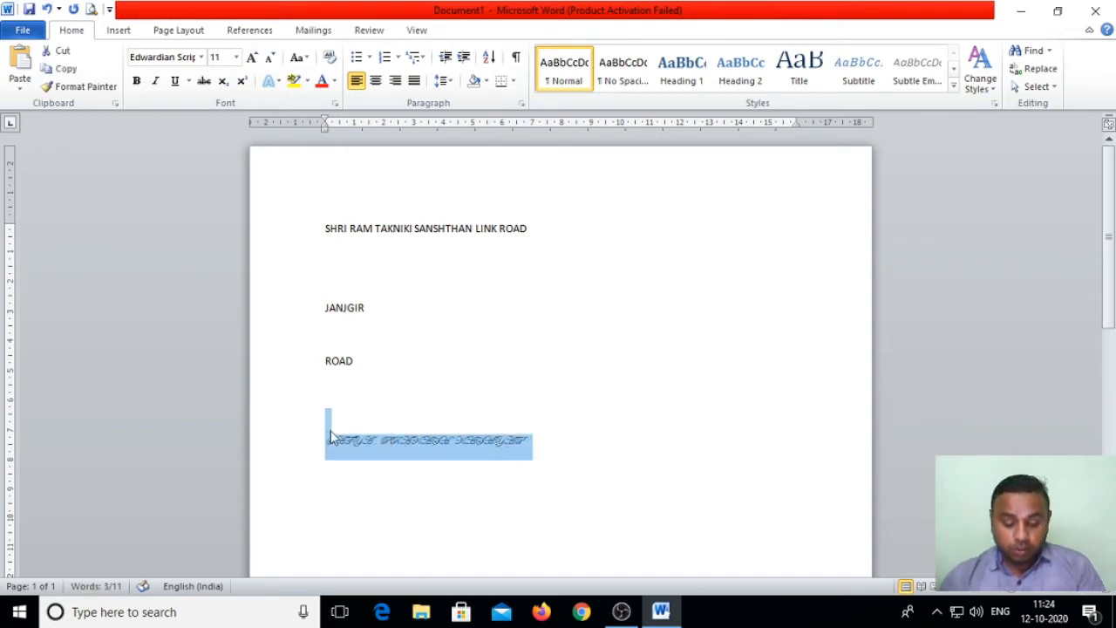
pyautogui.hotkey('ctrl', 'shift', '.')
pyautogui.hotkey('ctrl', 'shift', '.')
pyautogui.hotkey('ctrl', 'shift', '.')
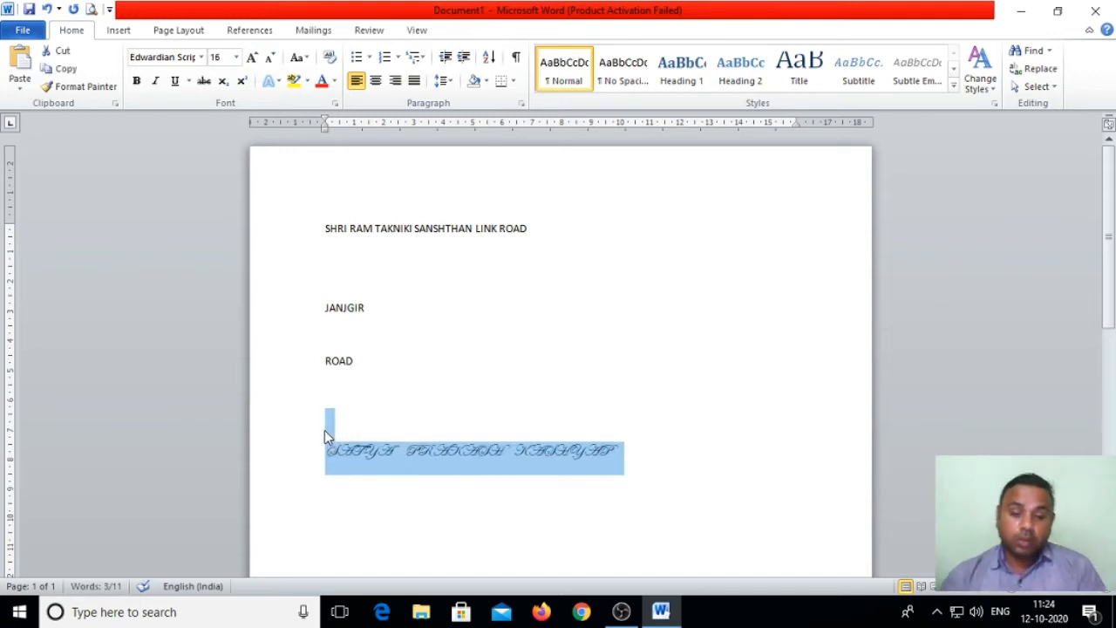
pyautogui.click(540, 397)
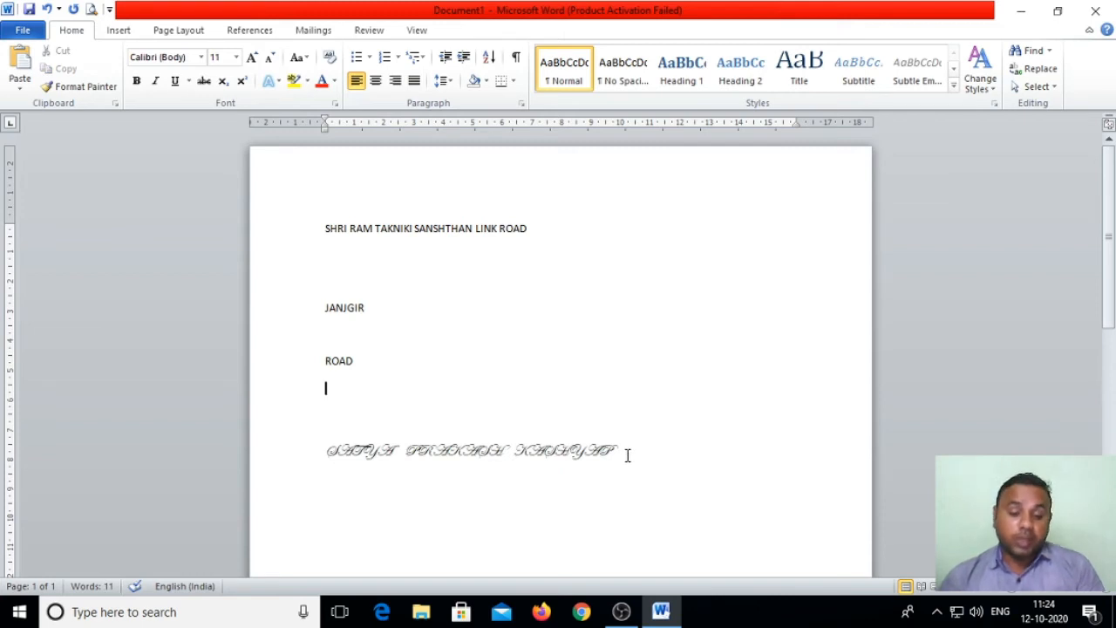
pyautogui.moveTo(627, 455); pyautogui.dragTo(363, 468)
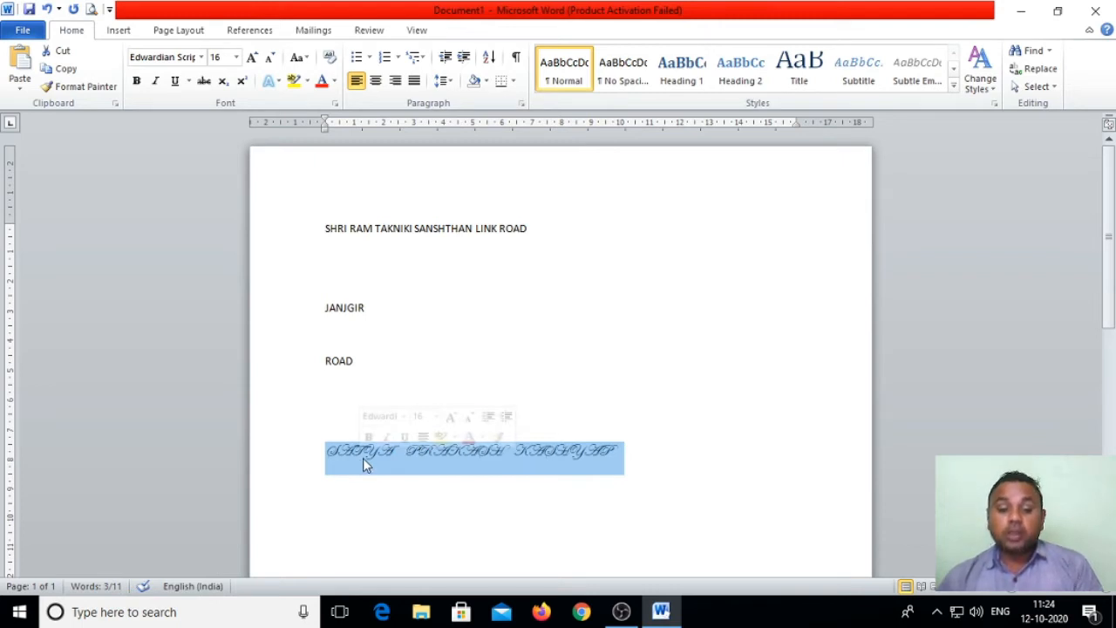
# Step: Use Format Painter to copy JANJGIR's Calibri 11 formatting onto the script name line
pyautogui.click(555, 286)
pyautogui.moveTo(530, 229); pyautogui.dragTo(502, 229)
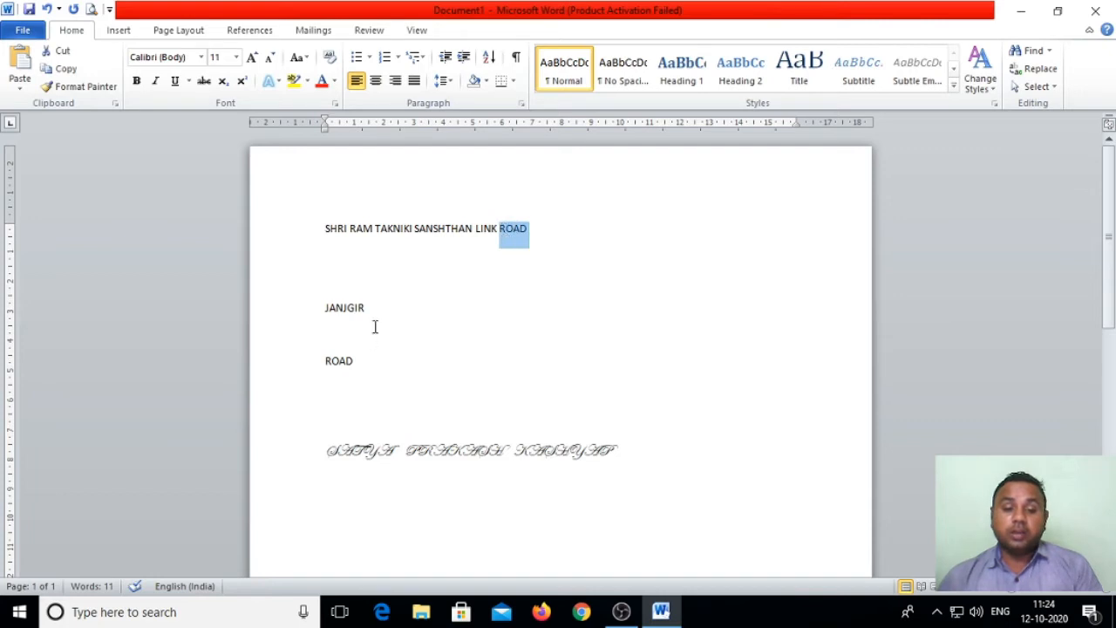
pyautogui.moveTo(368, 309); pyautogui.dragTo(322, 316)
pyautogui.click(98, 96)
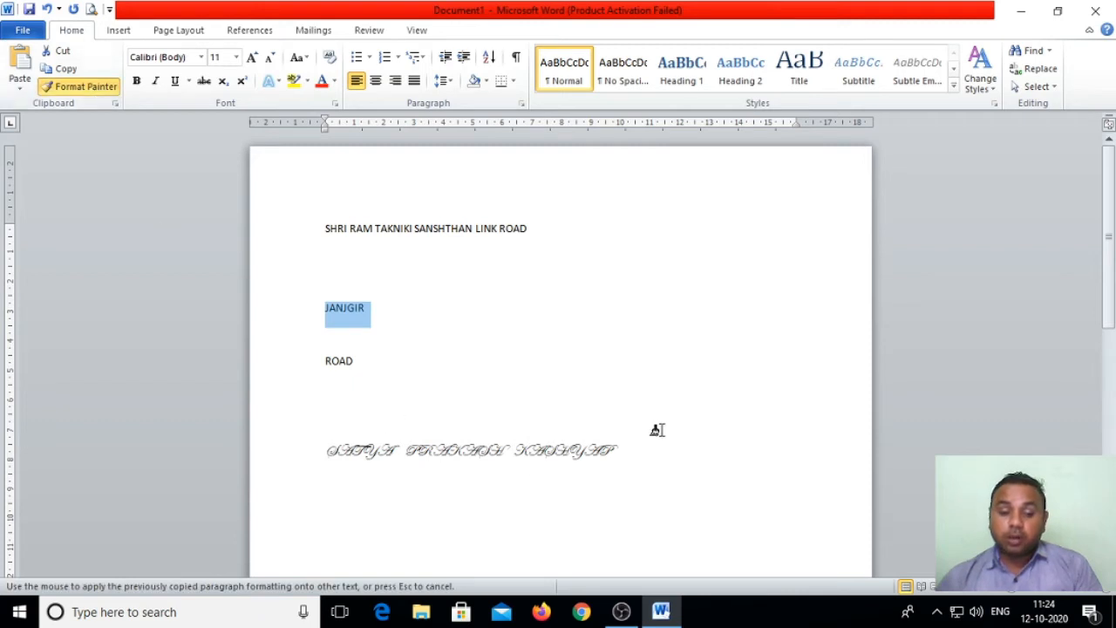
pyautogui.click(621, 449)
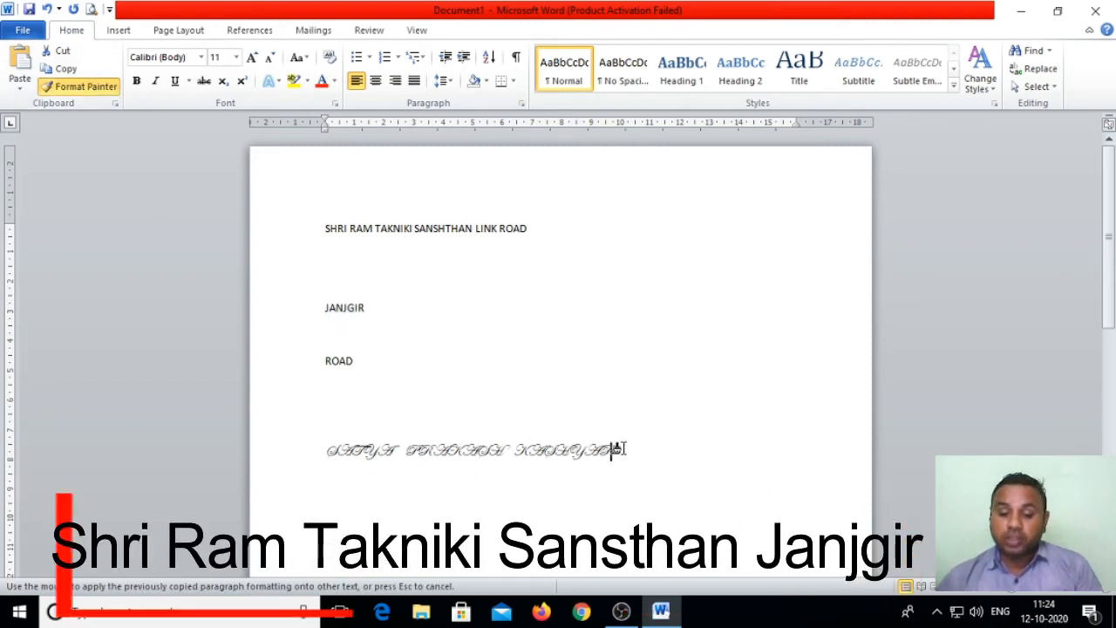
pyautogui.moveTo(619, 448); pyautogui.dragTo(326, 462)
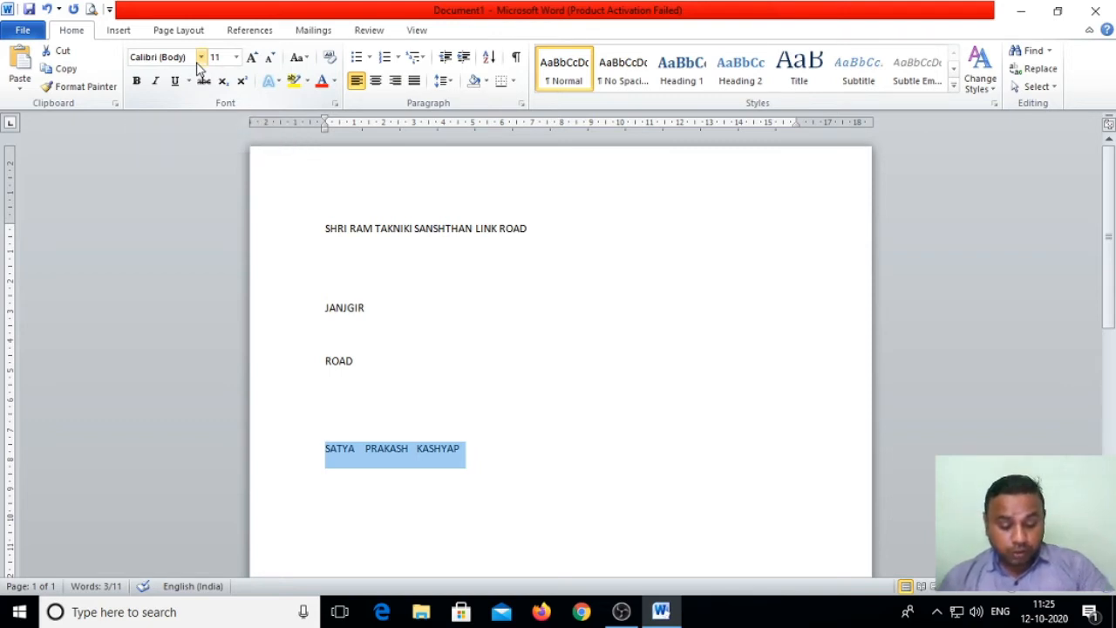
# Step: Inspect the Font dialog and font list, closing both without changes
pyautogui.hotkey('ctrl', 'shift', 'f')
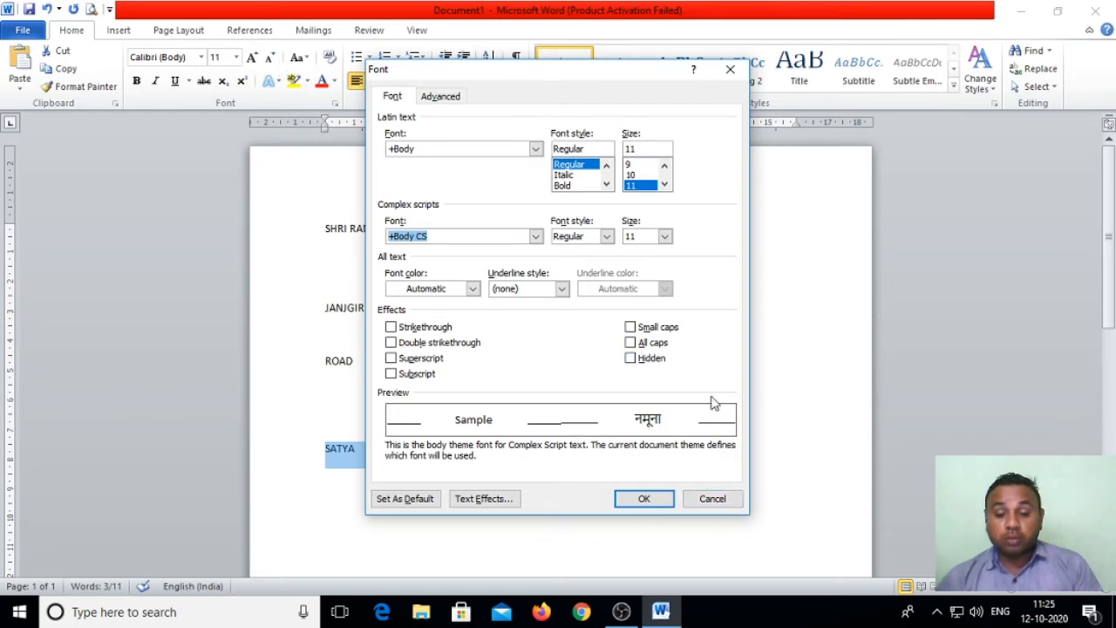
pyautogui.click(730, 70)
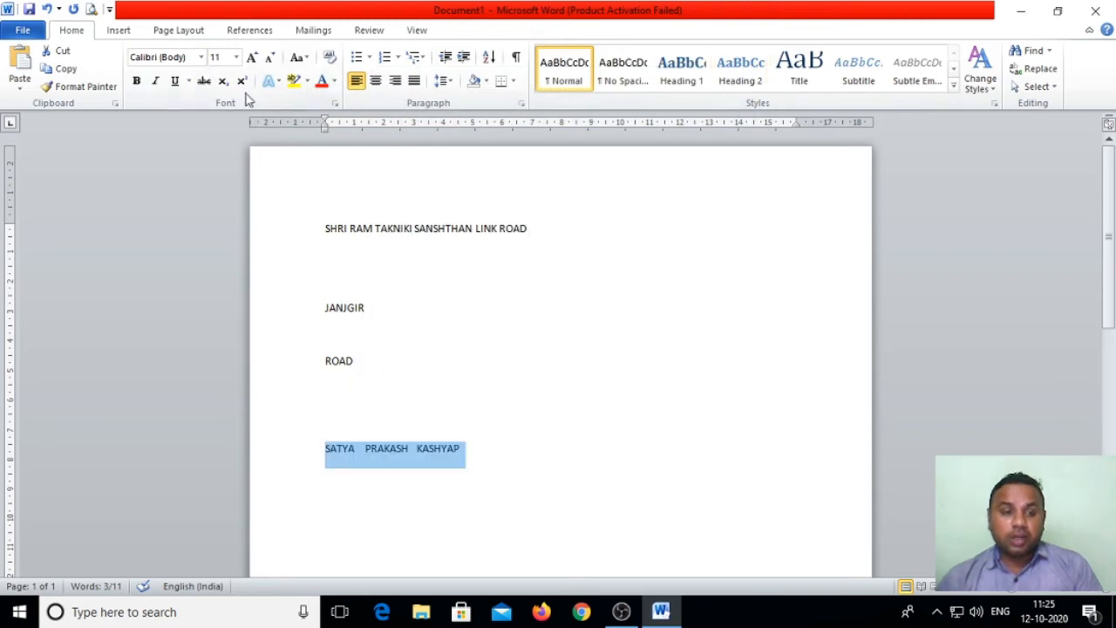
pyautogui.click(201, 57)
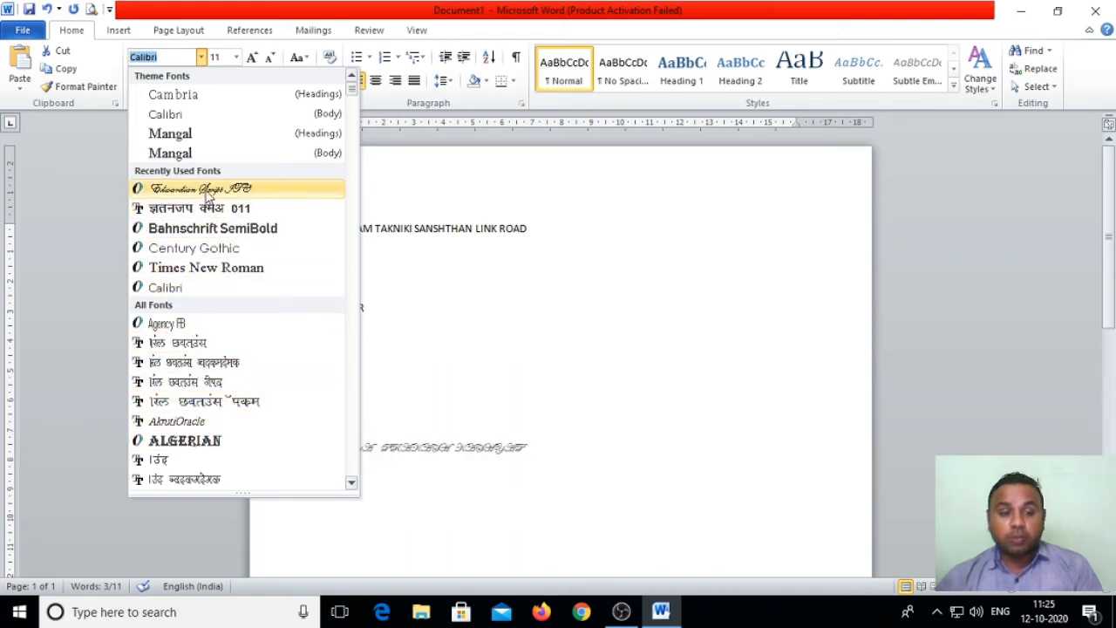
pyautogui.click(600, 345)
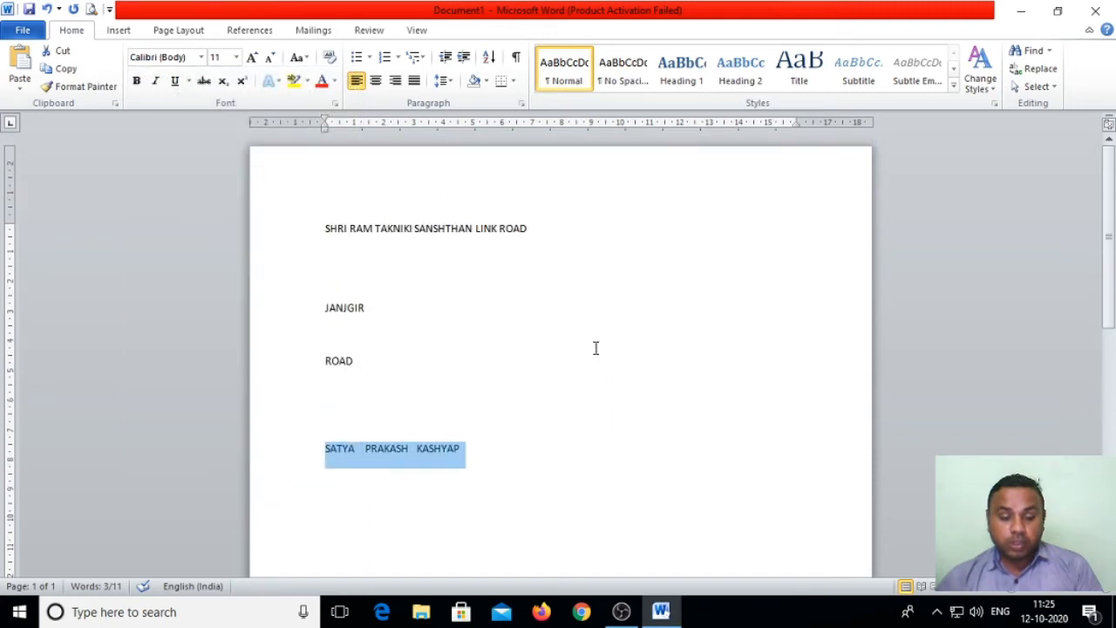
# Step: Insert blank lines above the name line so it sits lower on the page
pyautogui.click(378, 414)
pyautogui.press('Return')
pyautogui.press('Return')
pyautogui.press('Return')
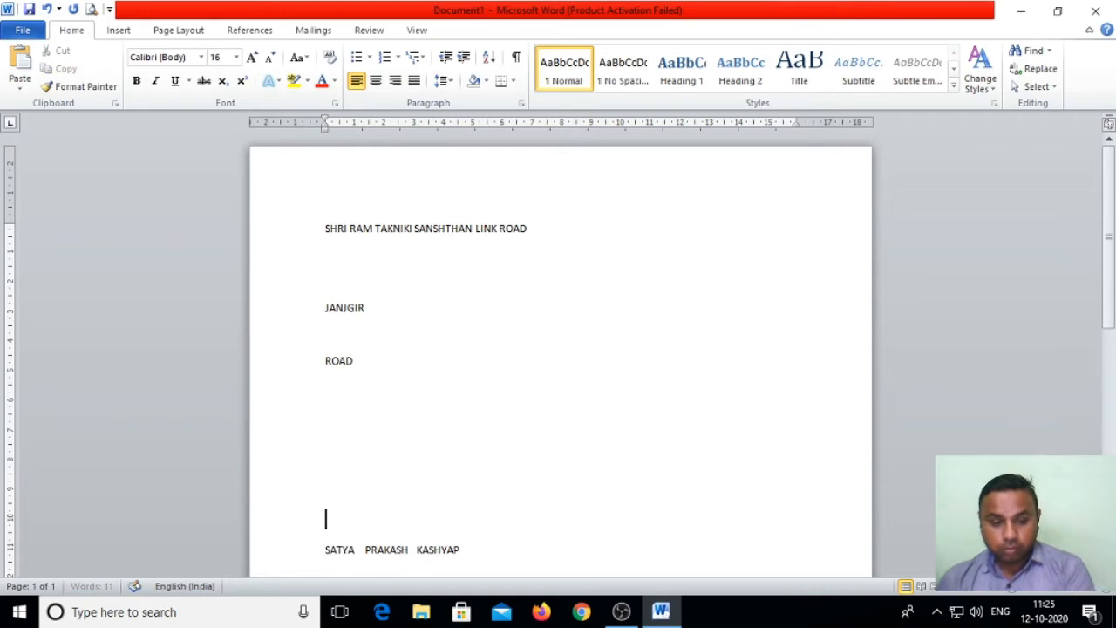
pyautogui.click(201, 56)
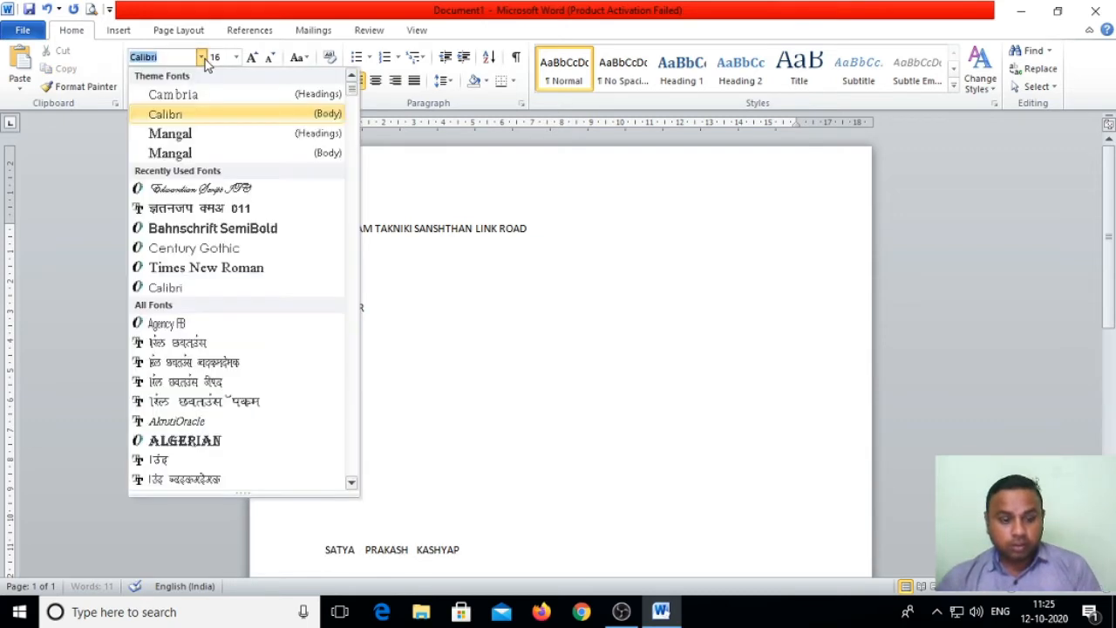
pyautogui.click(447, 518)
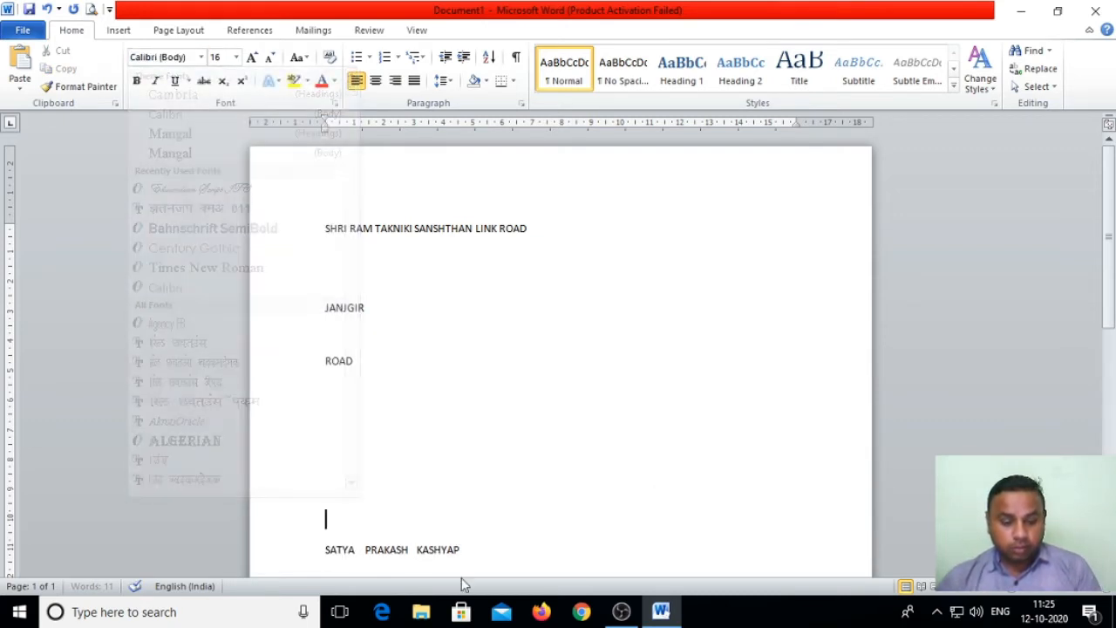
pyautogui.moveTo(462, 550); pyautogui.dragTo(329, 553)
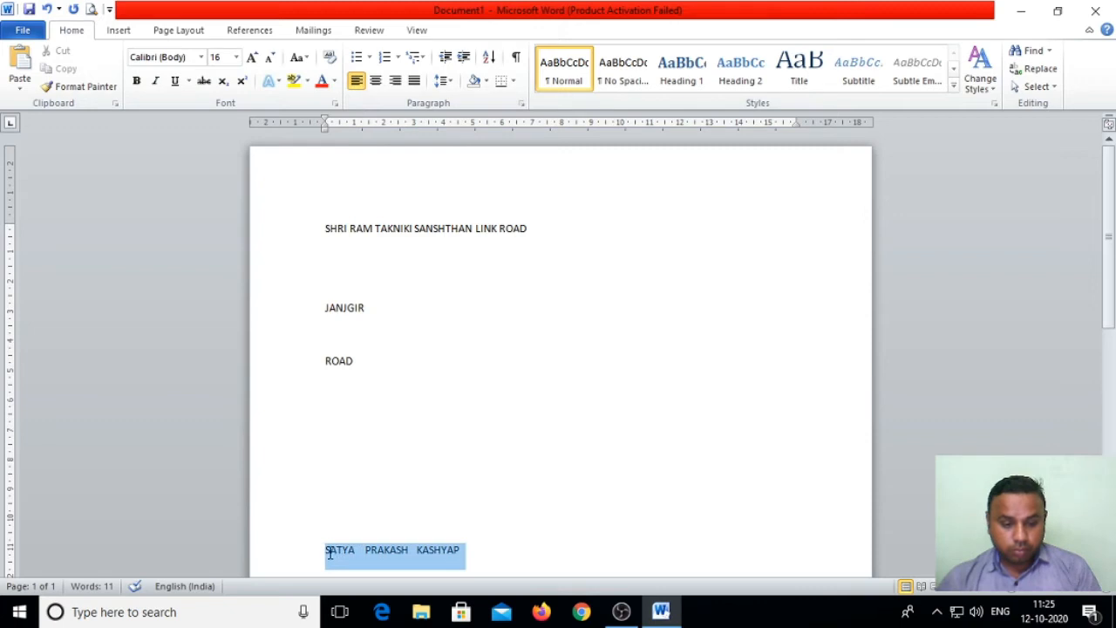
pyautogui.click(201, 57)
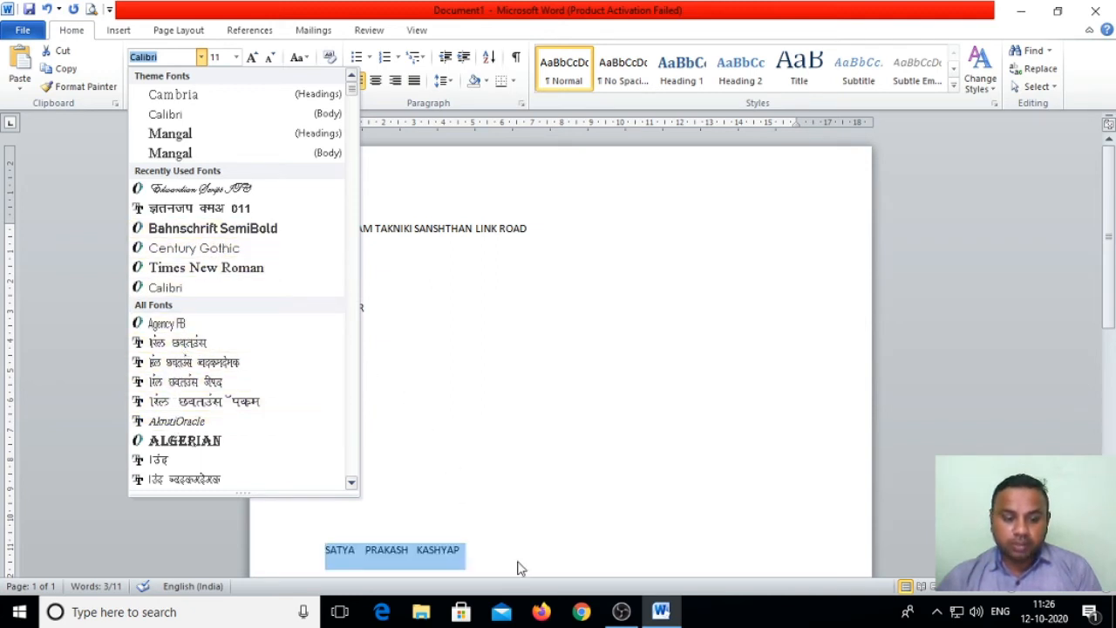
# Step: Below the name line, type 'CFDFDSF RSGFG RGGDF GFGSDFGF' in Calibri
pyautogui.click(474, 553)
pyautogui.click(471, 551)
pyautogui.press('Return')
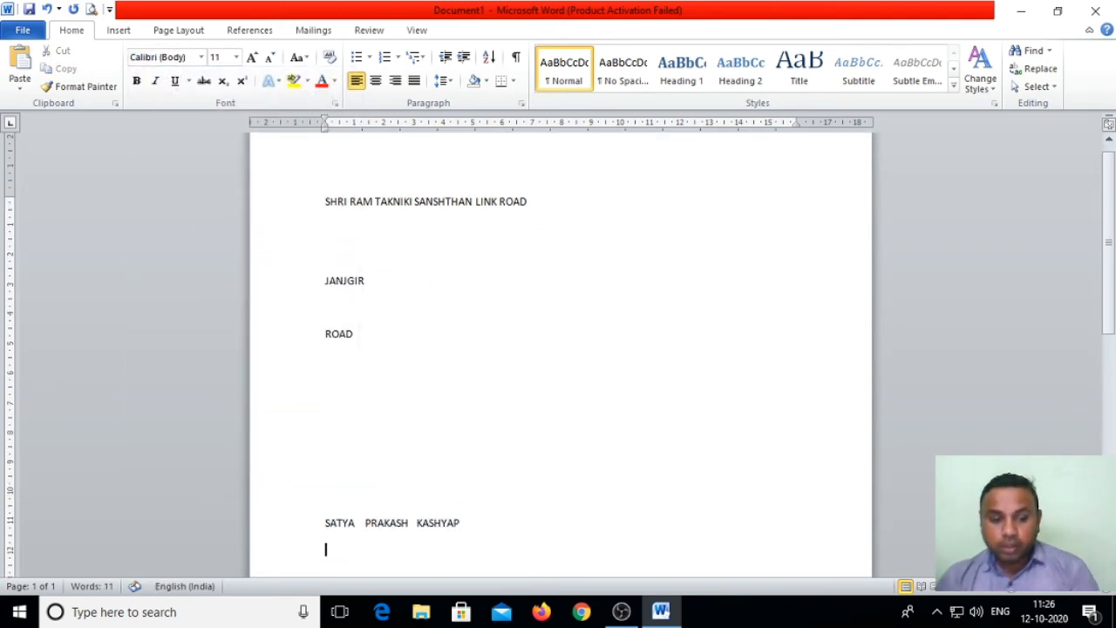
pyautogui.click(201, 56)
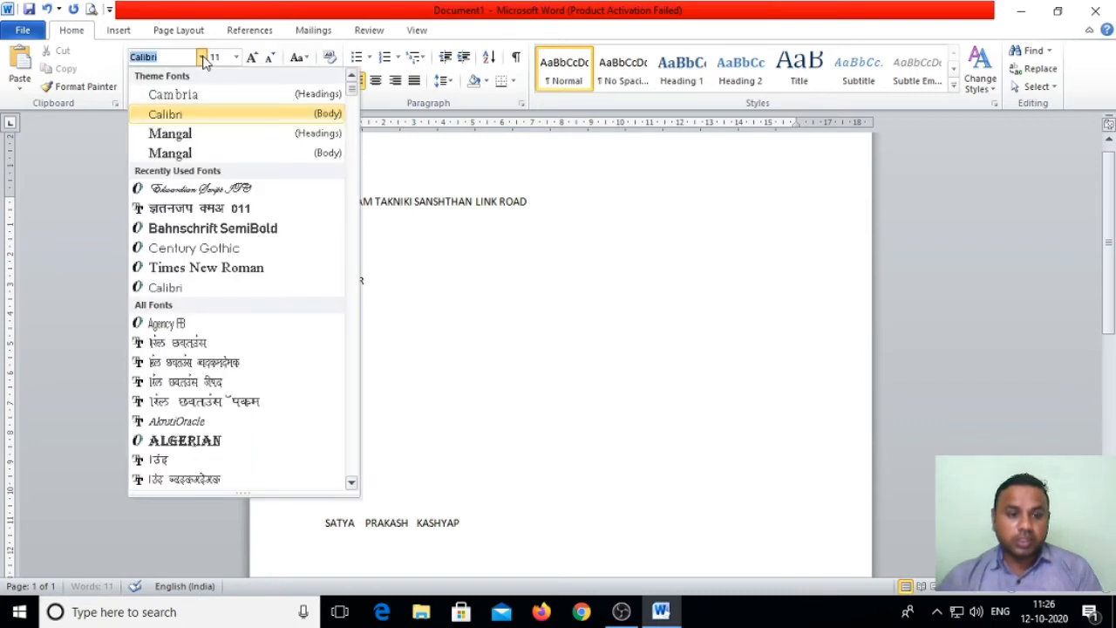
pyautogui.click(198, 294)
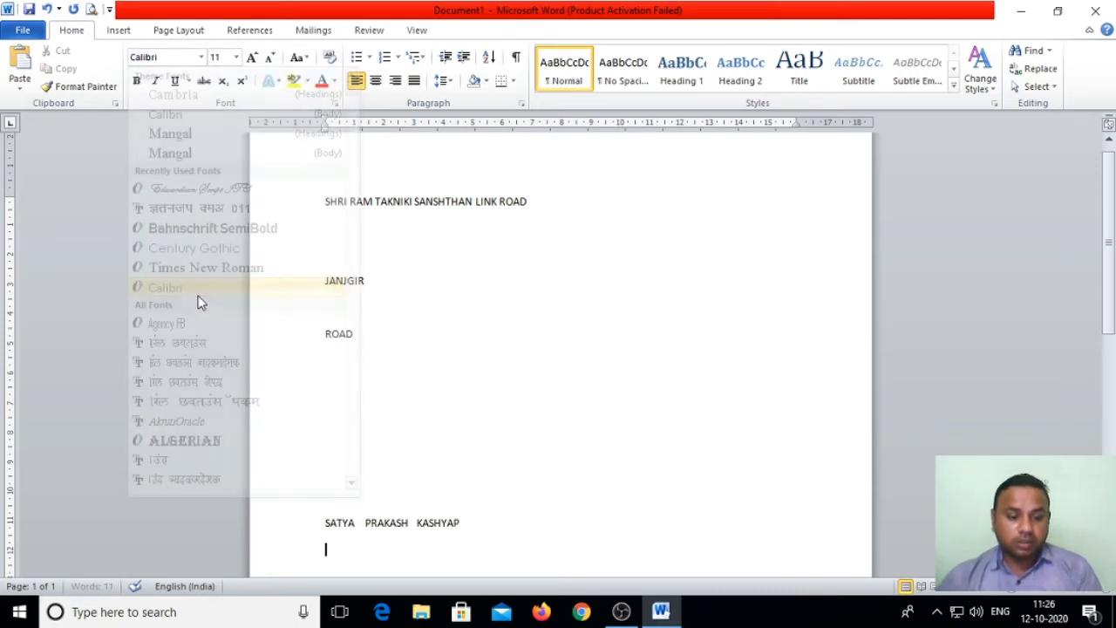
pyautogui.write('CFDFDSF')
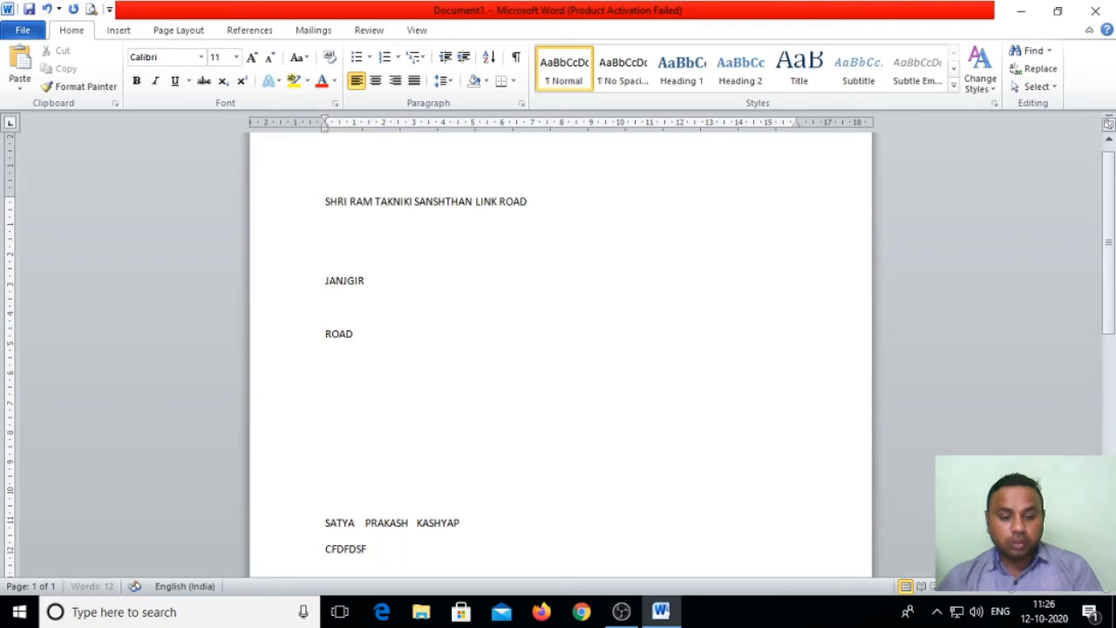
pyautogui.write('GFG  RGG')
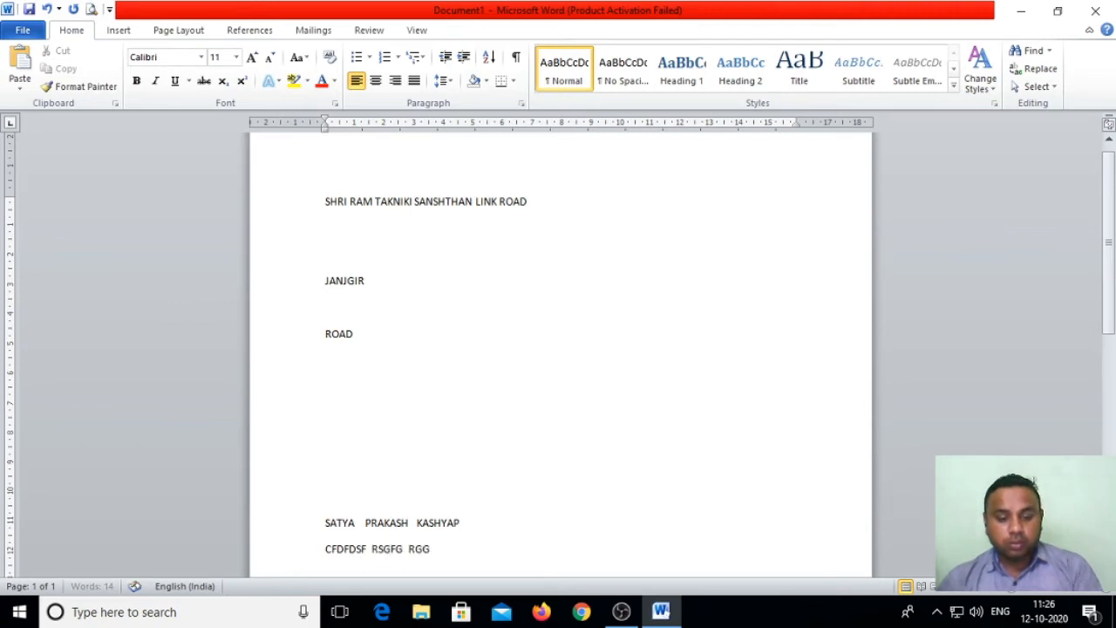
pyautogui.write('DF GFGSDFGF')
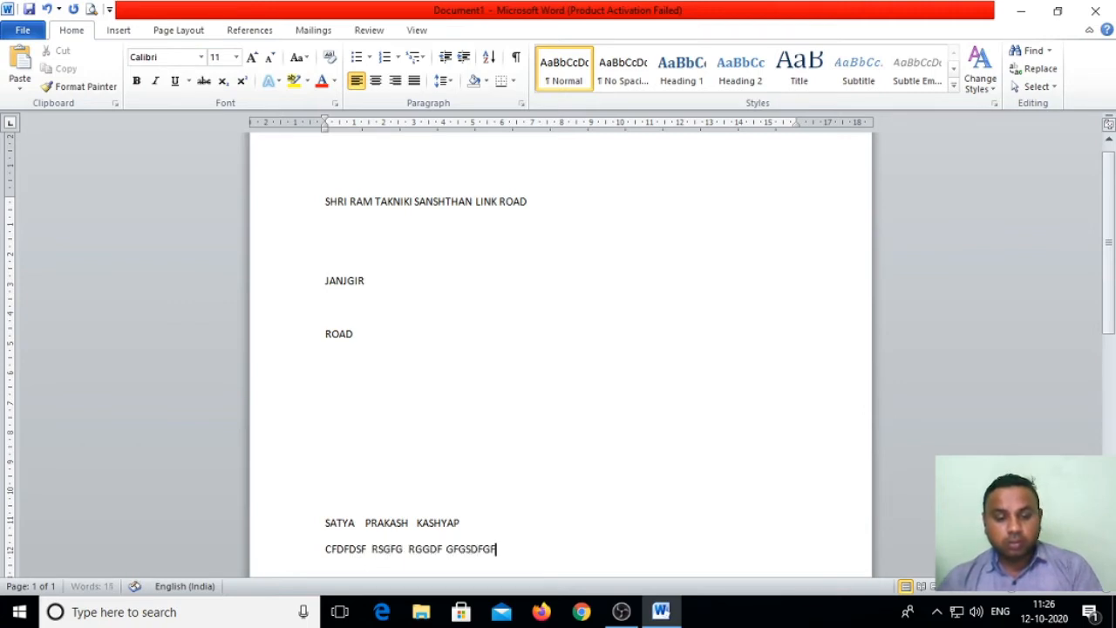
pyautogui.press('Return')
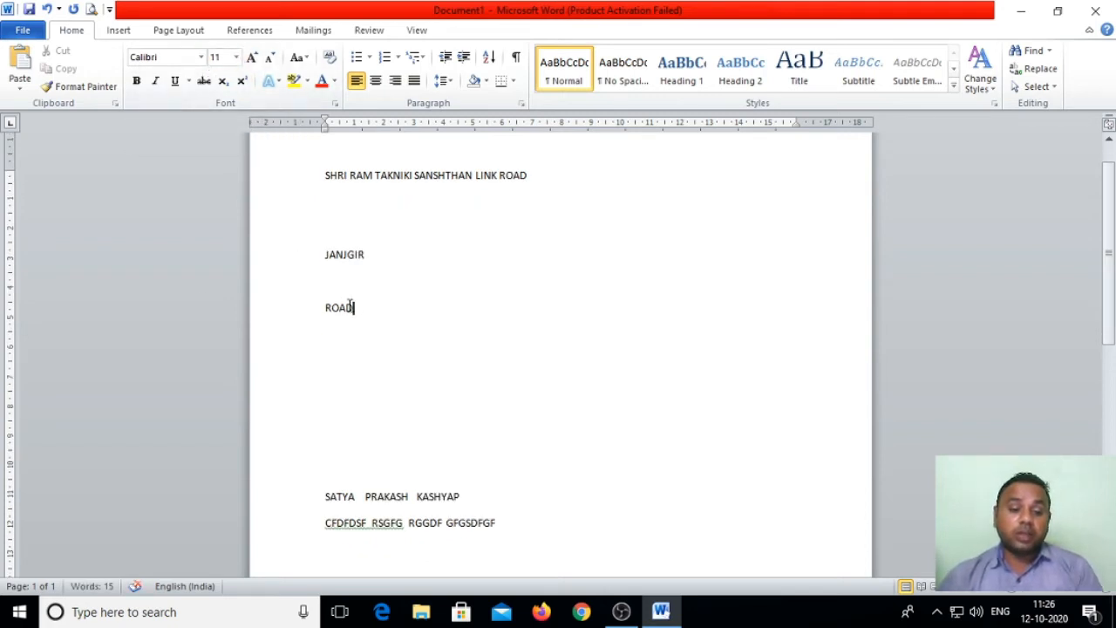
# Step: Set the standalone ROAD to size 72, then undo edits back to the address line
pyautogui.moveTo(352, 306); pyautogui.dragTo(312, 305)
pyautogui.click(235, 58)
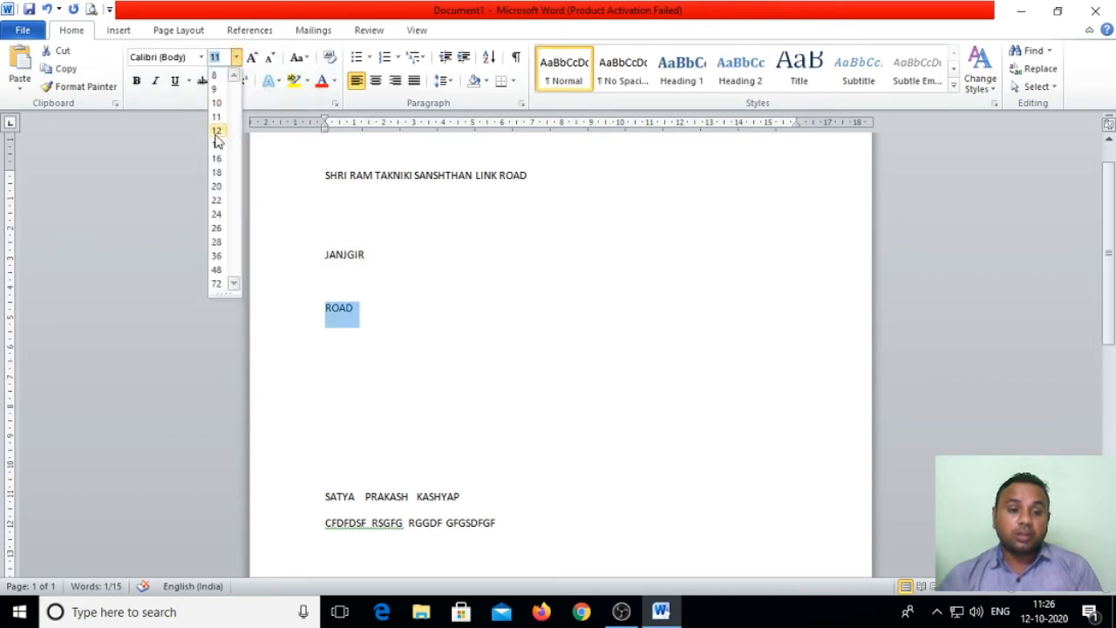
pyautogui.click(220, 283)
pyautogui.click(655, 314)
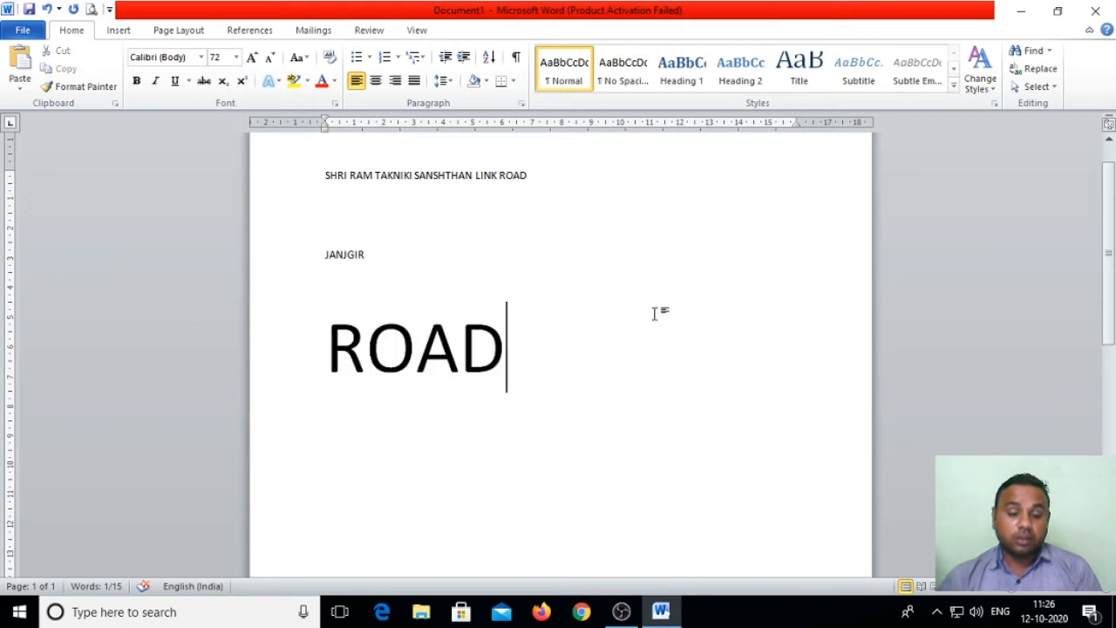
pyautogui.press('Return')
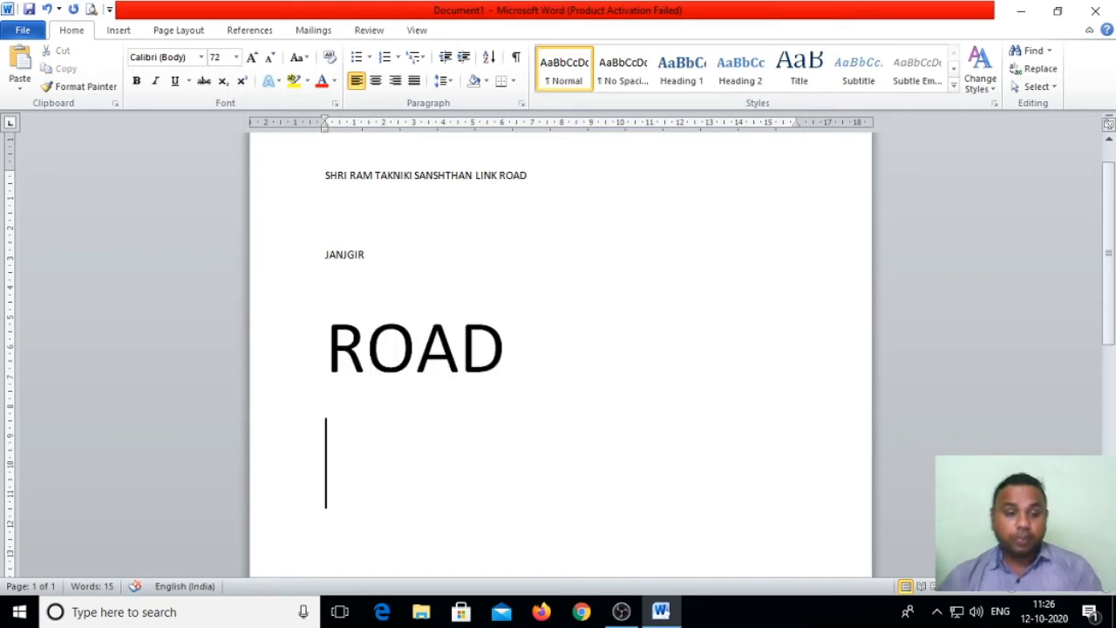
pyautogui.scroll(2, 231, 230)
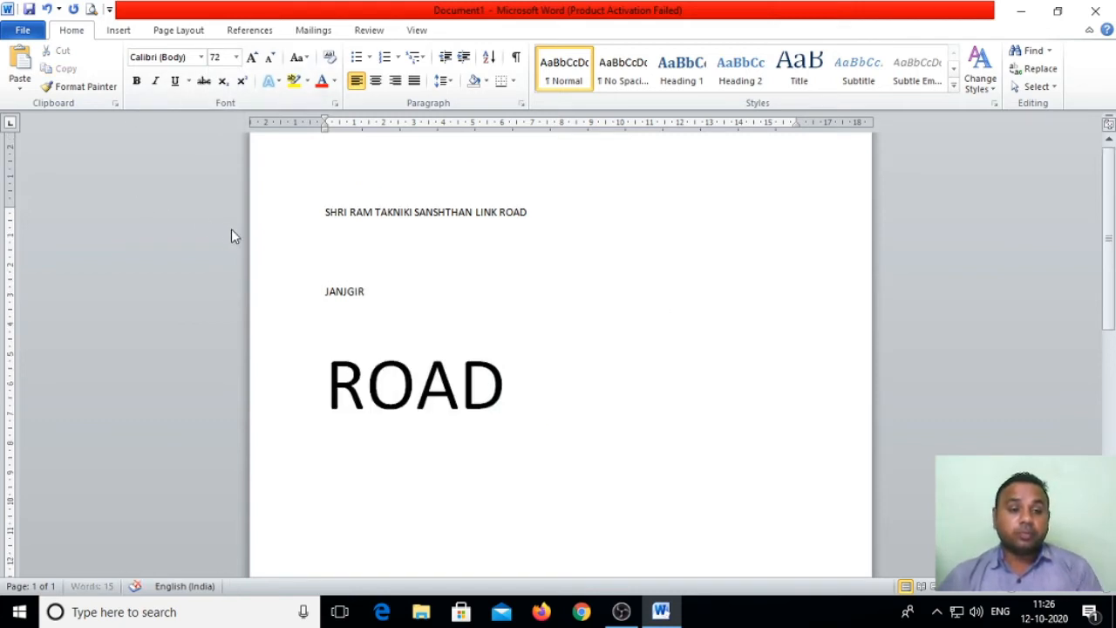
pyautogui.hotkey('ctrl', 'z')
pyautogui.hotkey('ctrl', 'z')
pyautogui.hotkey('ctrl', 'z')
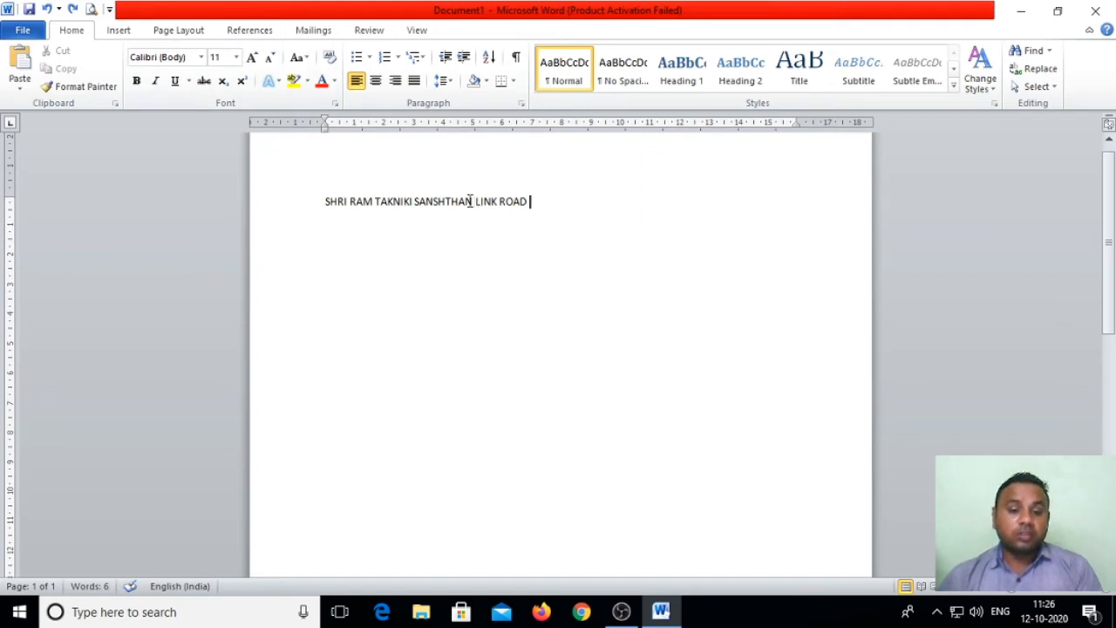
# Step: Make SANSHTHAN bold on the address line
pyautogui.moveTo(476, 201); pyautogui.dragTo(413, 202)
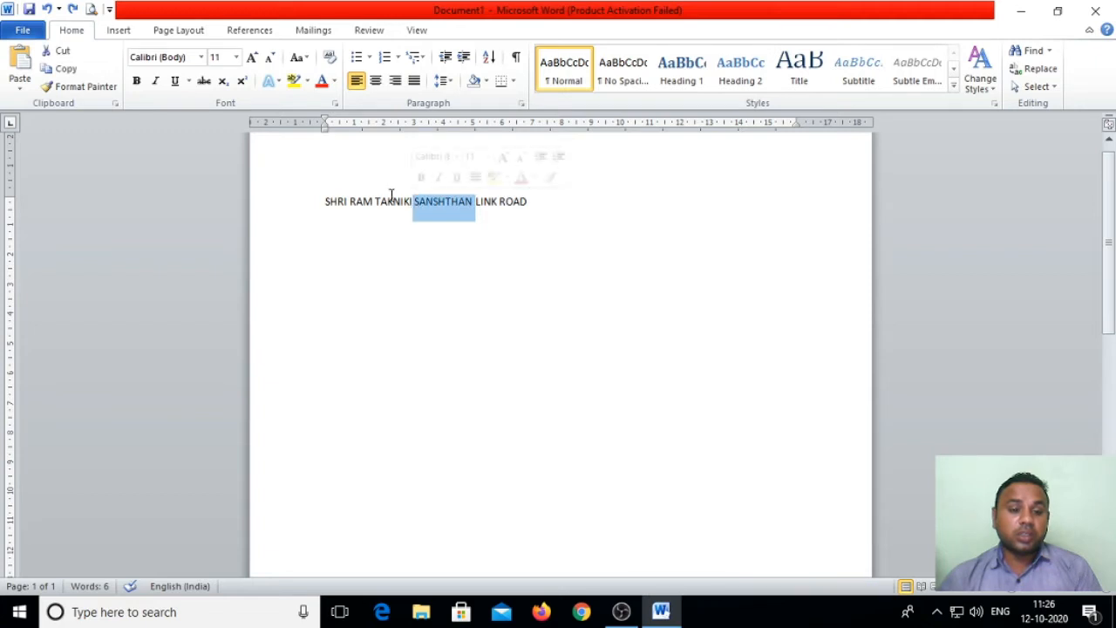
pyautogui.click(140, 82)
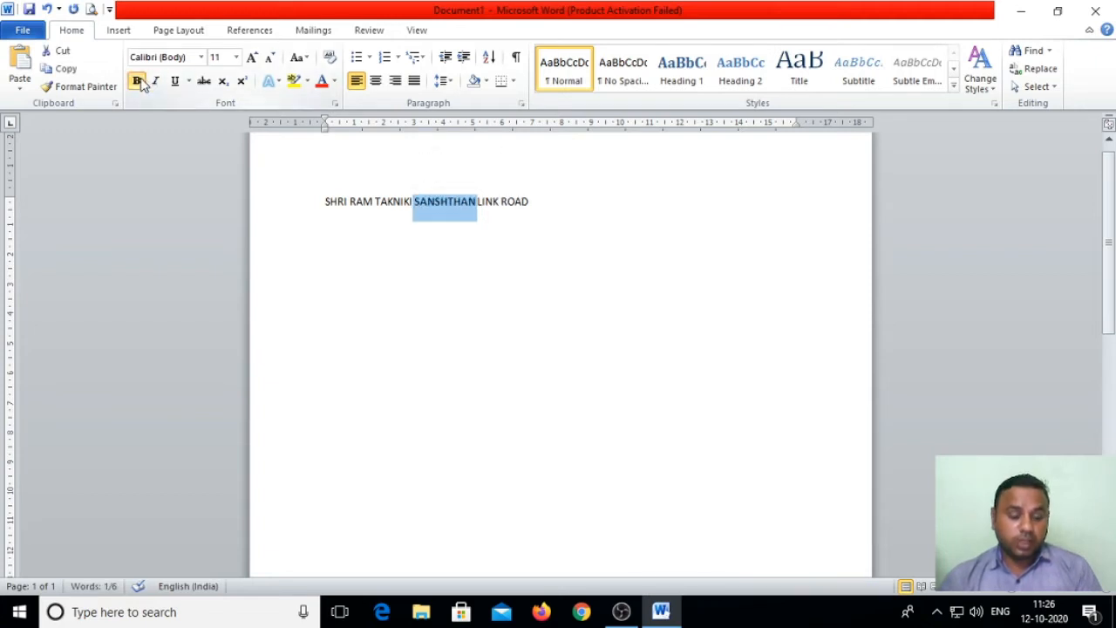
pyautogui.click(140, 81)
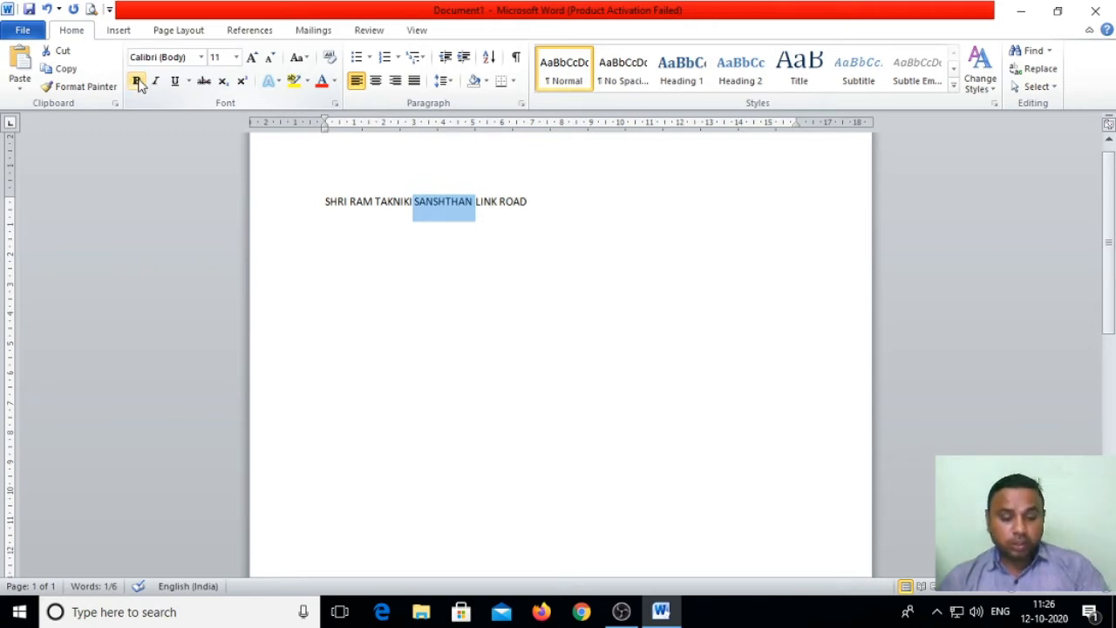
pyautogui.click(139, 81)
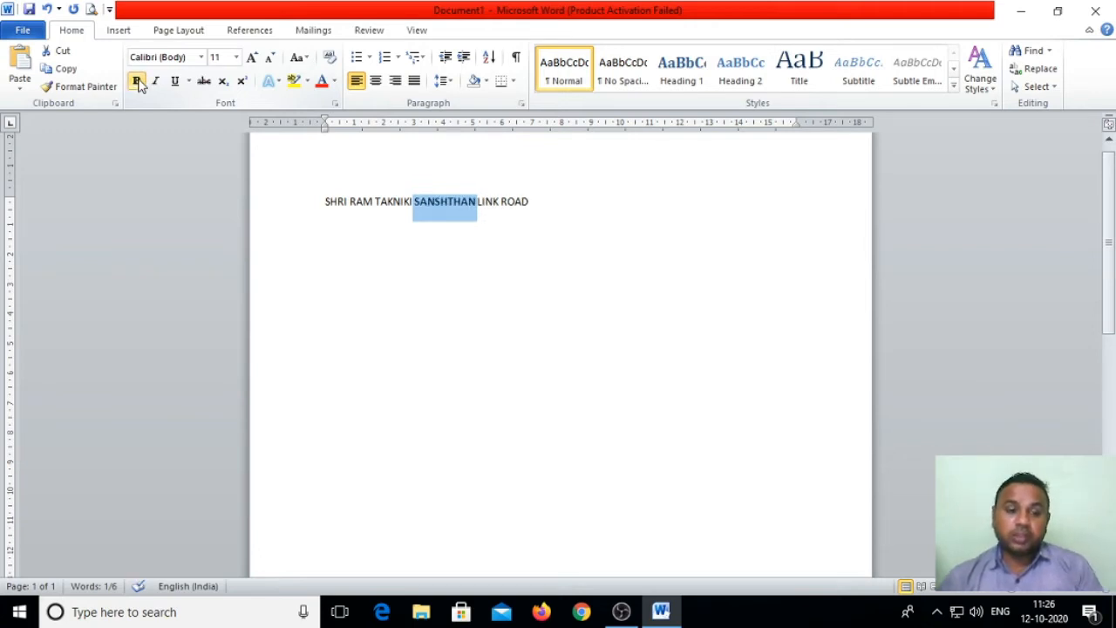
pyautogui.click(373, 231)
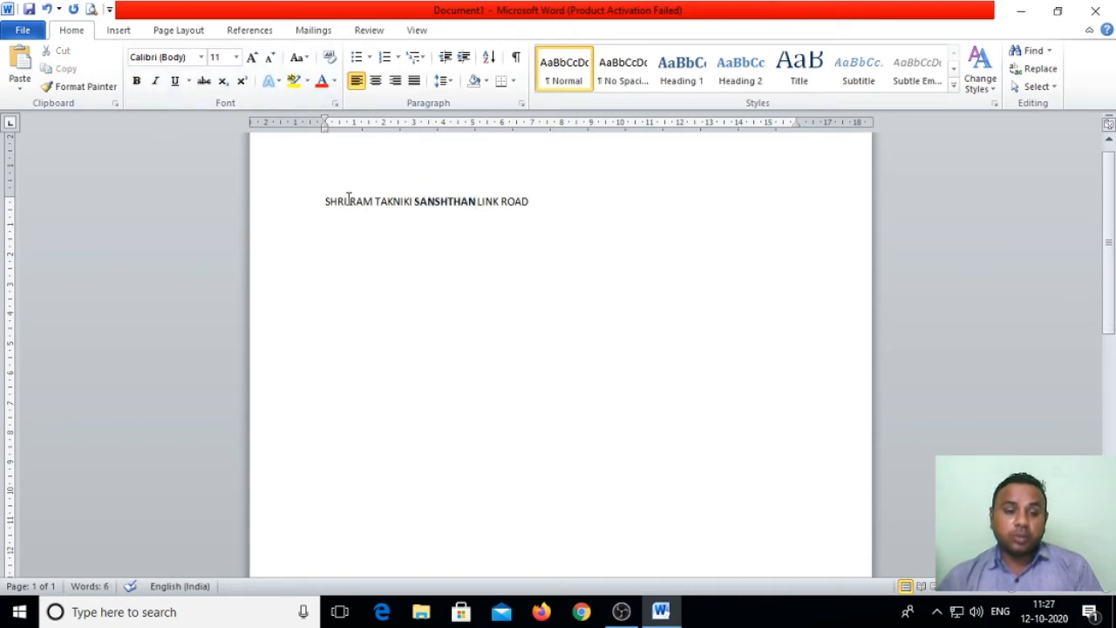
# Step: Italicize SHRI at the start of the address line
pyautogui.moveTo(347, 202); pyautogui.dragTo(327, 204)
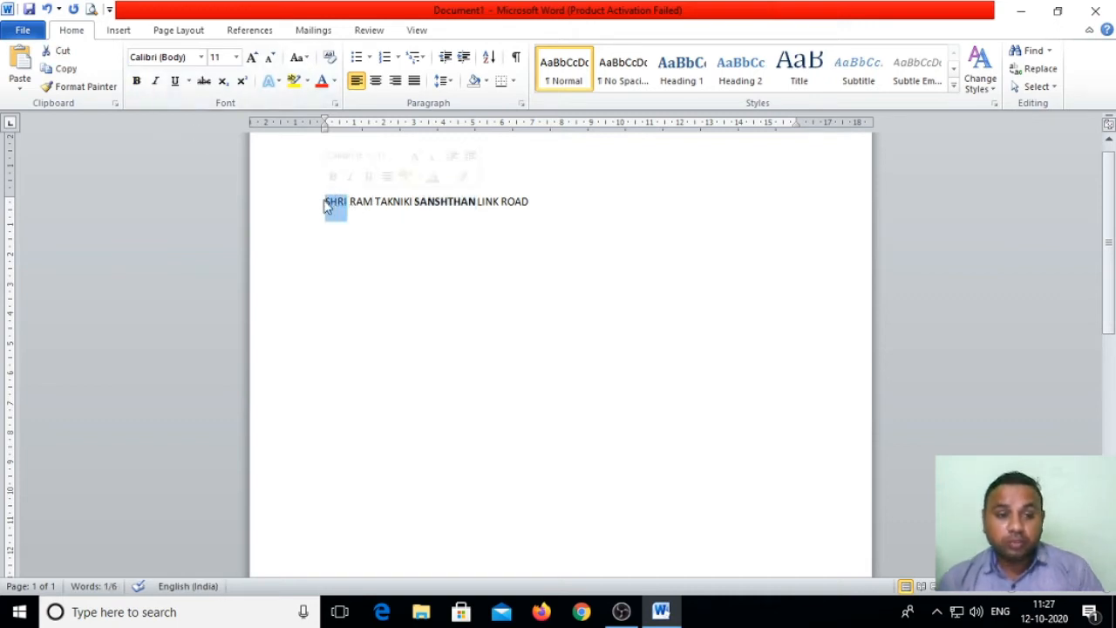
pyautogui.click(156, 81)
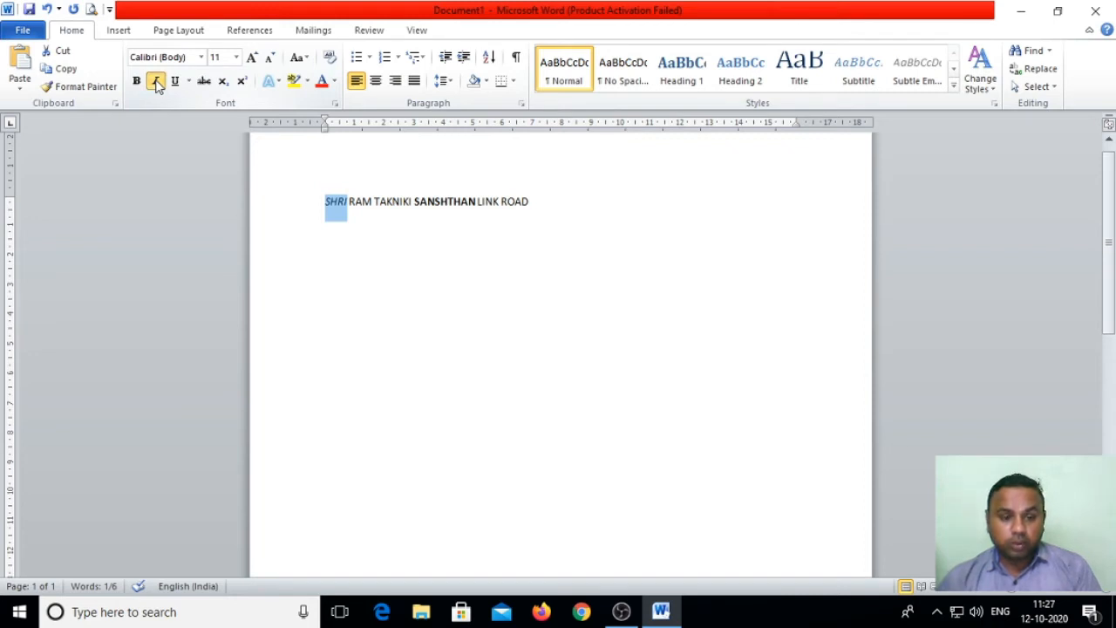
pyautogui.click(156, 81)
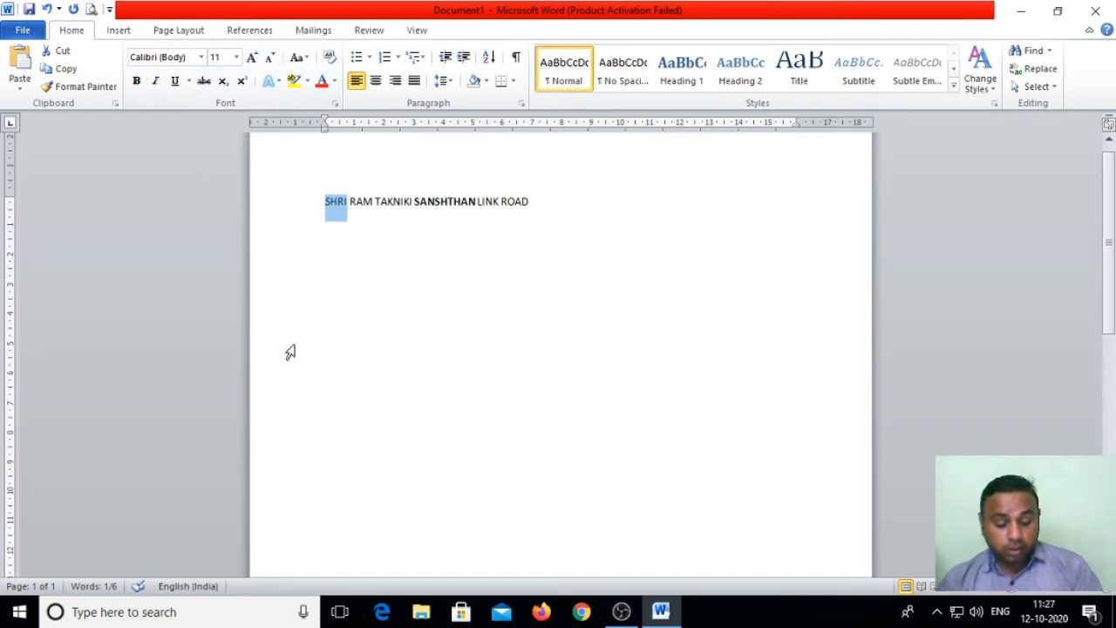
pyautogui.hotkey('ctrl', 'i')
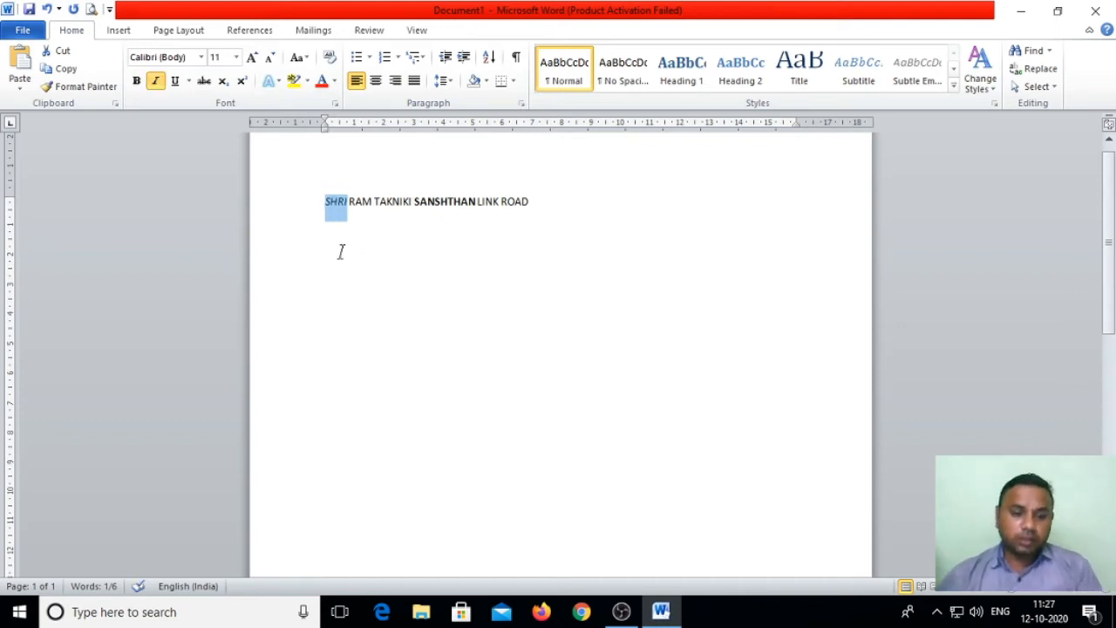
pyautogui.click(368, 259)
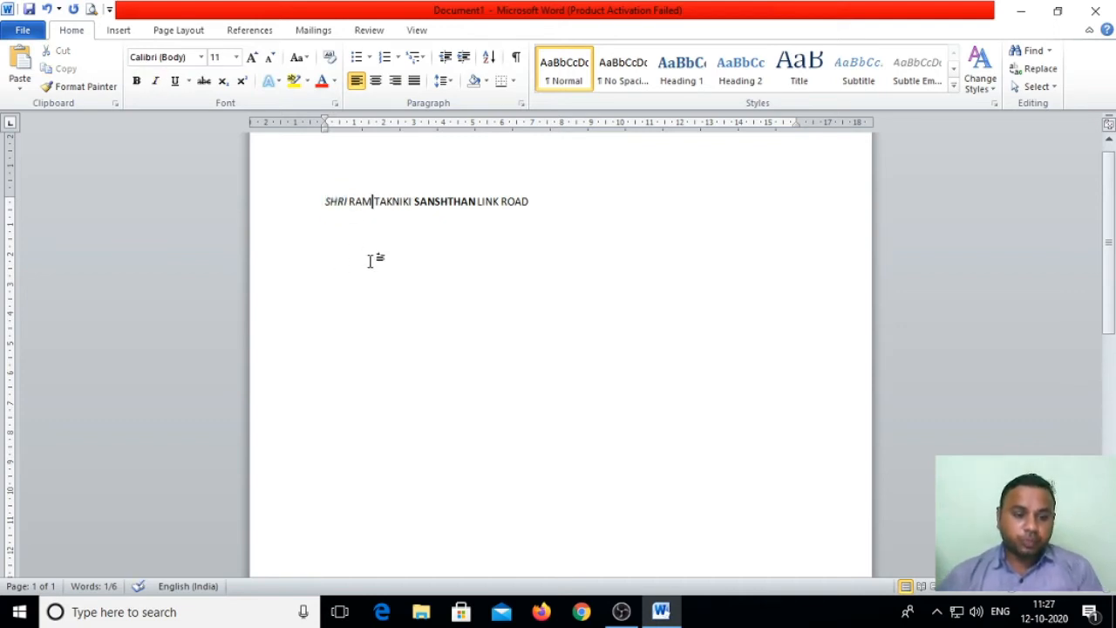
pyautogui.scroll(1, 368, 259)
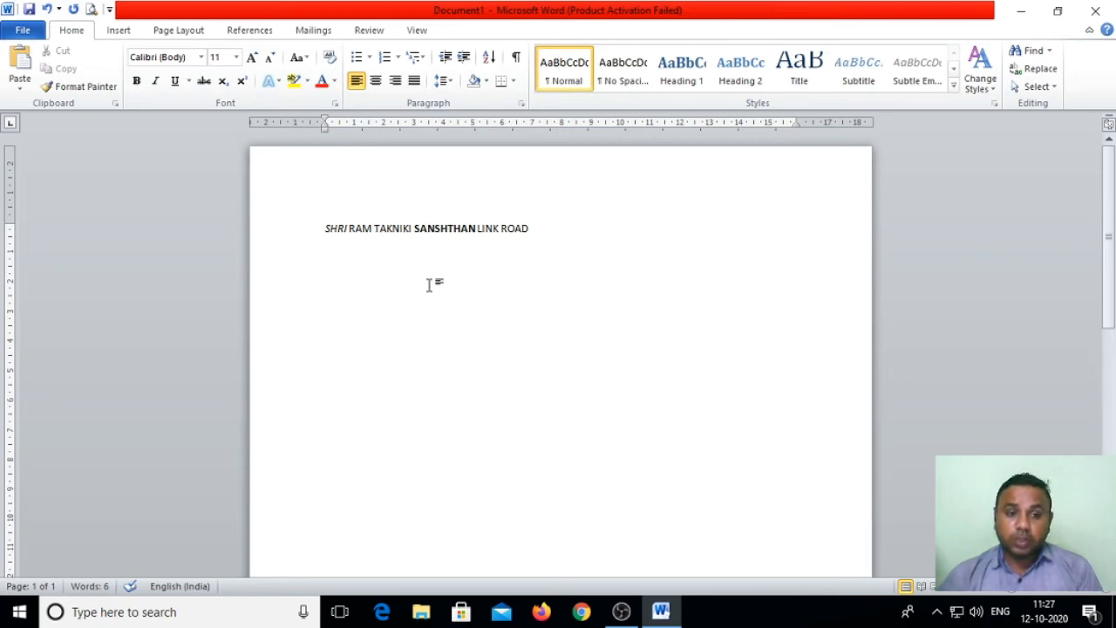
# Step: Underline ROAD on the address line
pyautogui.moveTo(531, 229); pyautogui.dragTo(503, 225)
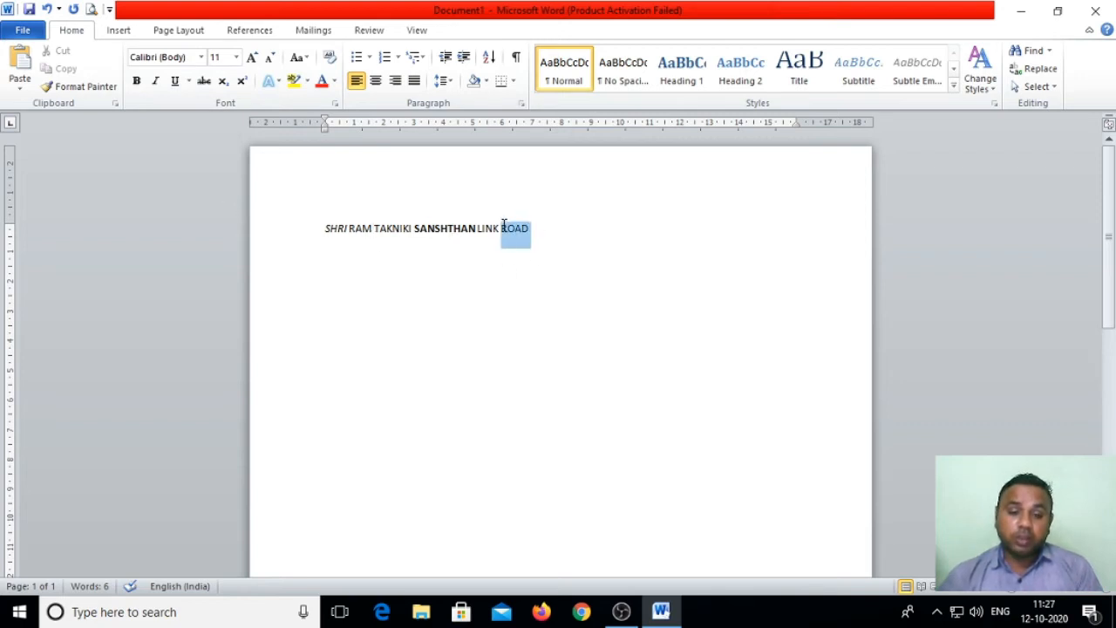
pyautogui.click(183, 84)
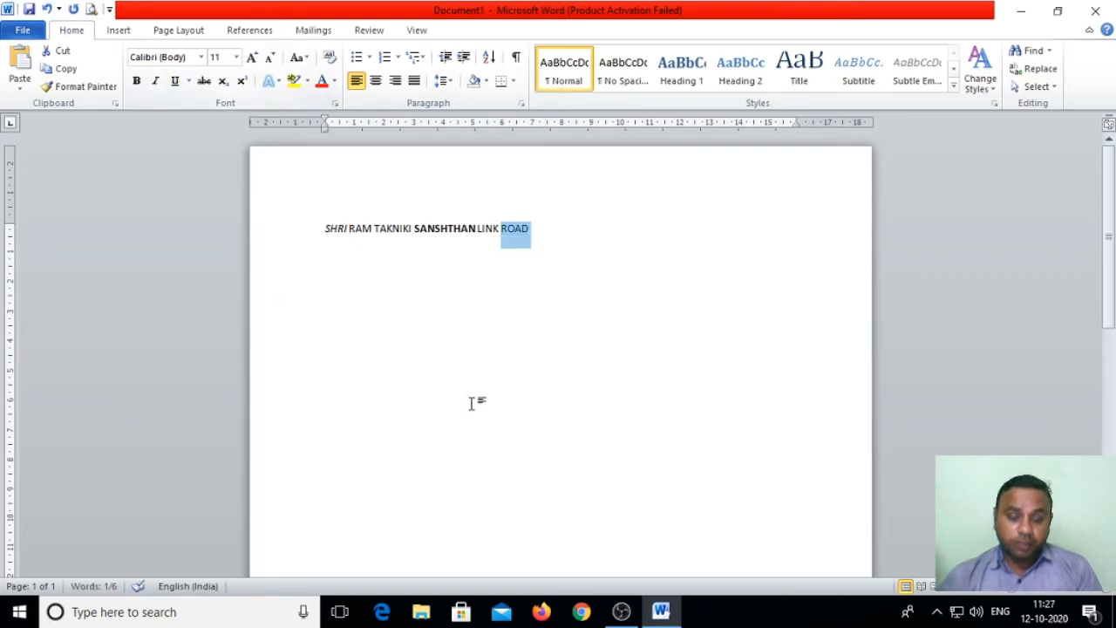
pyautogui.hotkey('ctrl', 'u')
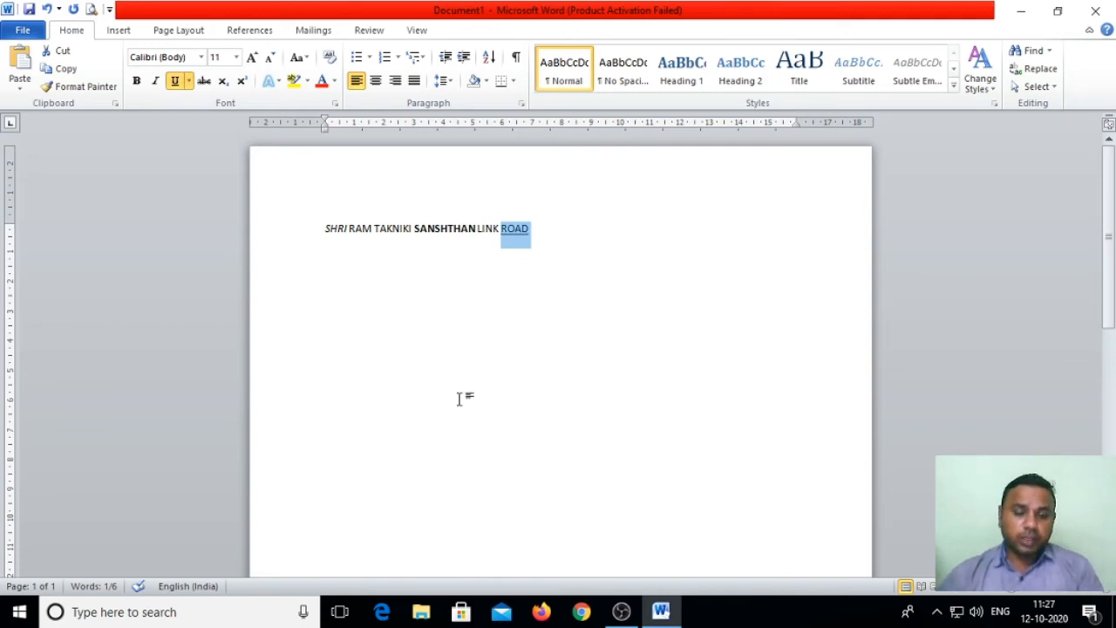
pyautogui.click(428, 380)
pyautogui.click(540, 241)
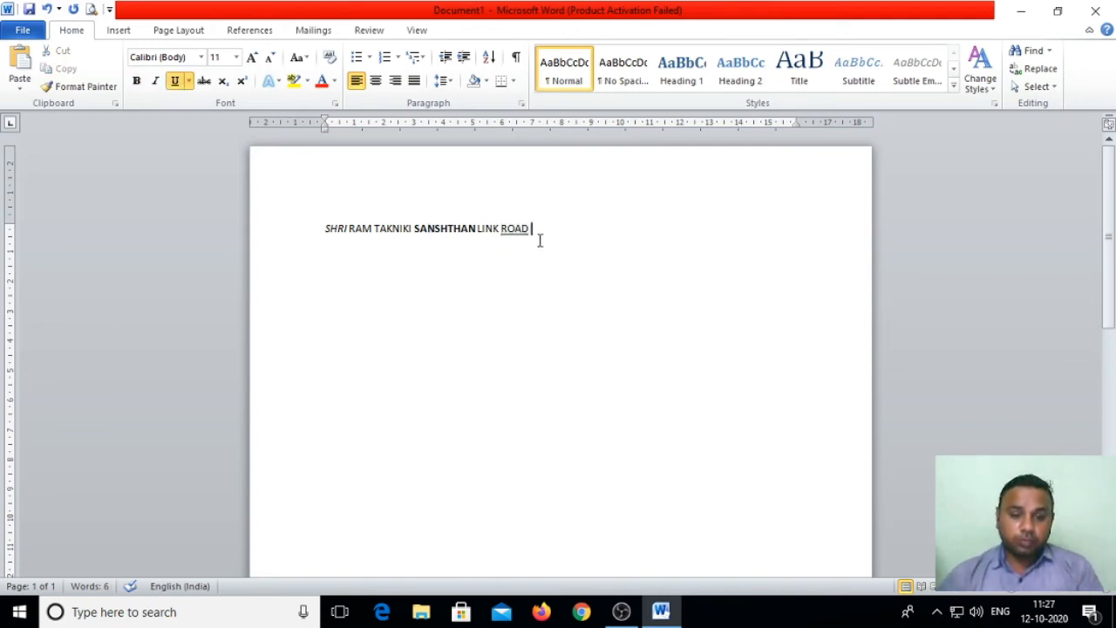
# Step: Add the person's full name on a new line below, with no underline
pyautogui.press('Return')
pyautogui.press('Return')
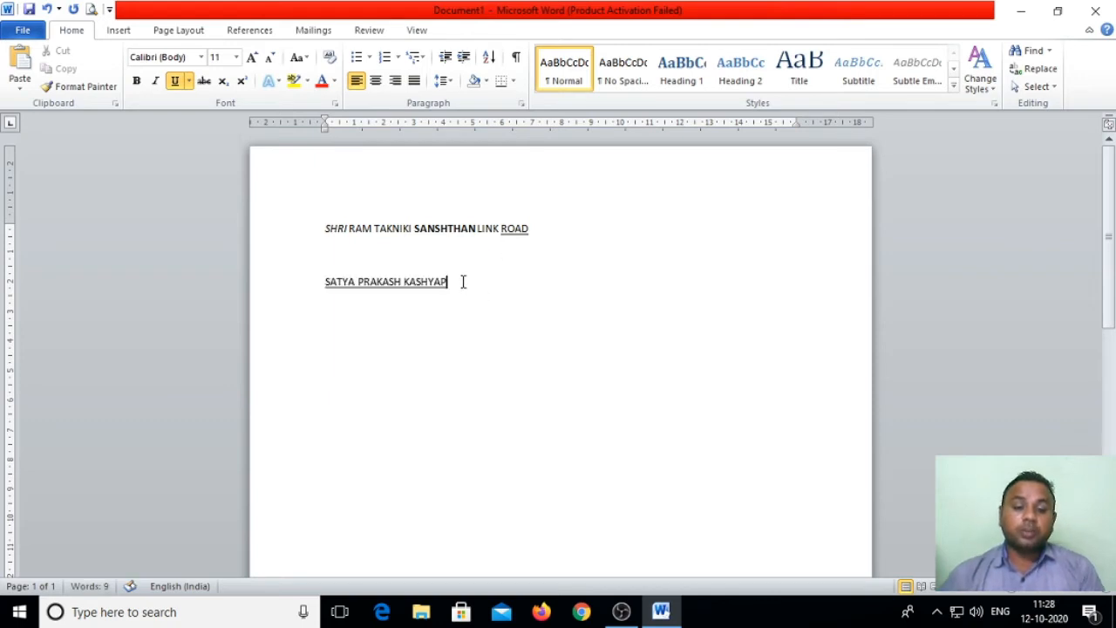
pyautogui.moveTo(461, 282); pyautogui.dragTo(258, 289)
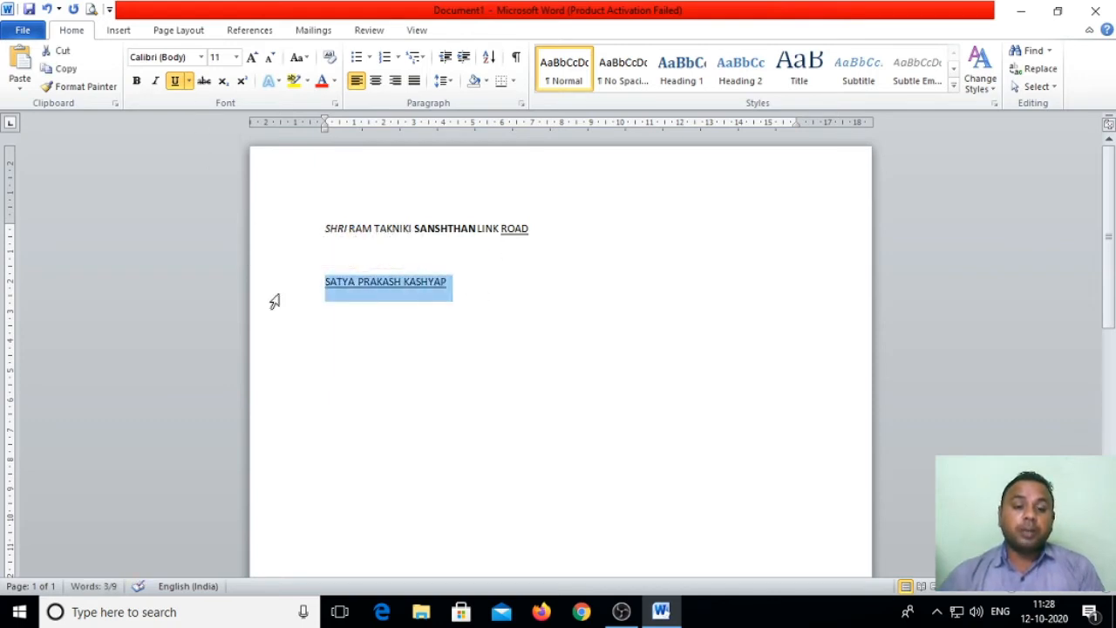
pyautogui.click(414, 396)
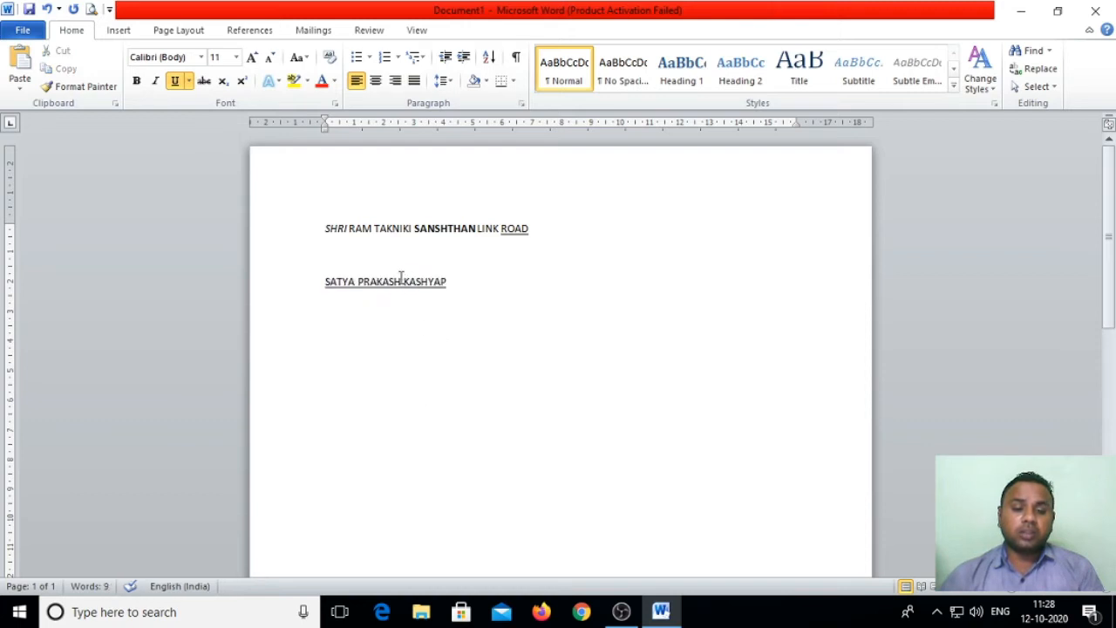
pyautogui.moveTo(448, 280); pyautogui.dragTo(274, 281)
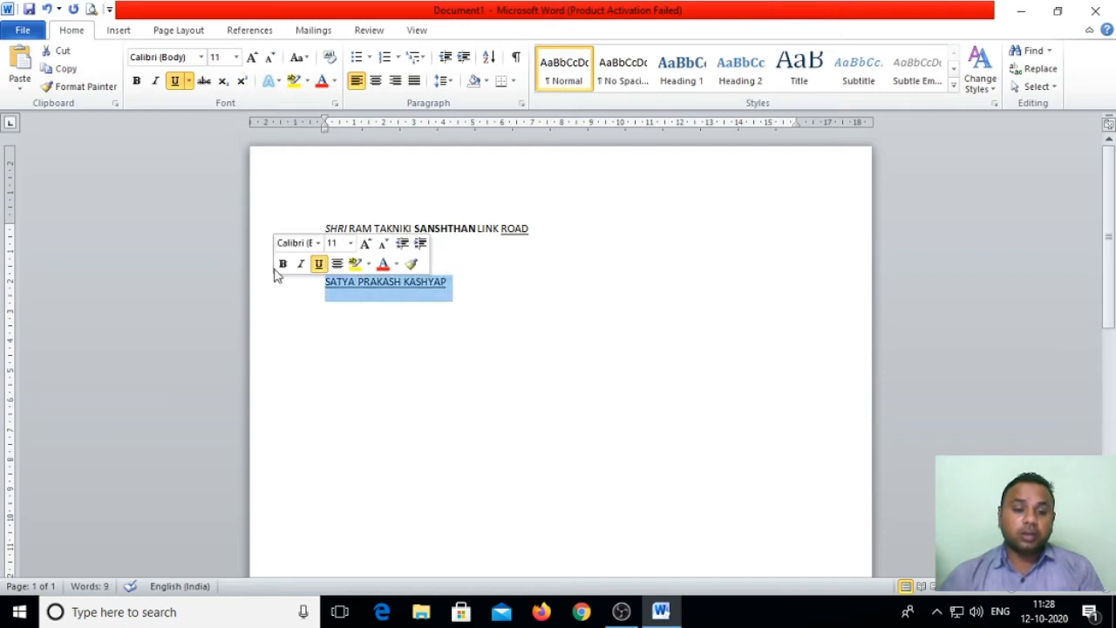
pyautogui.click(174, 83)
pyautogui.click(357, 310)
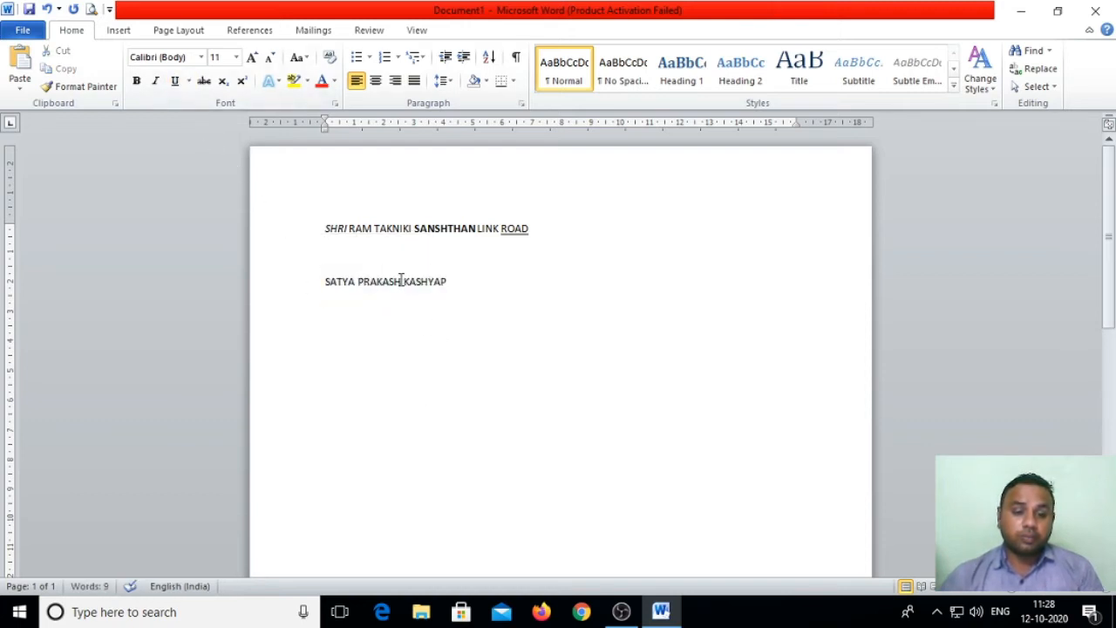
pyautogui.moveTo(401, 281); pyautogui.dragTo(355, 281)
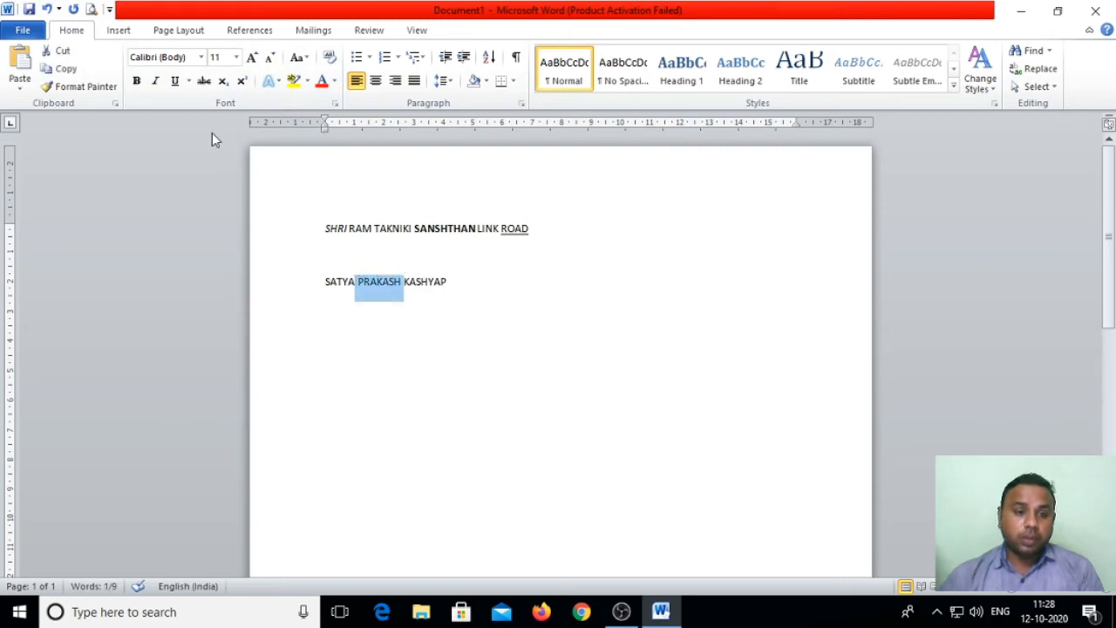
# Step: Strike through the middle name, delete the stray letters after the name, and start a new line
pyautogui.click(202, 82)
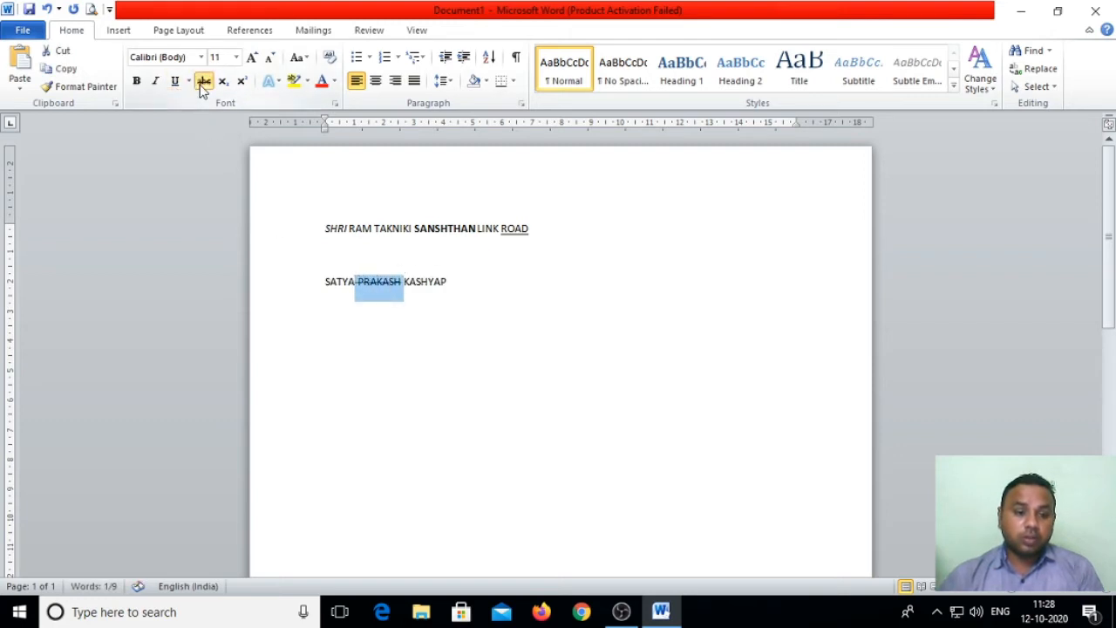
pyautogui.click(465, 371)
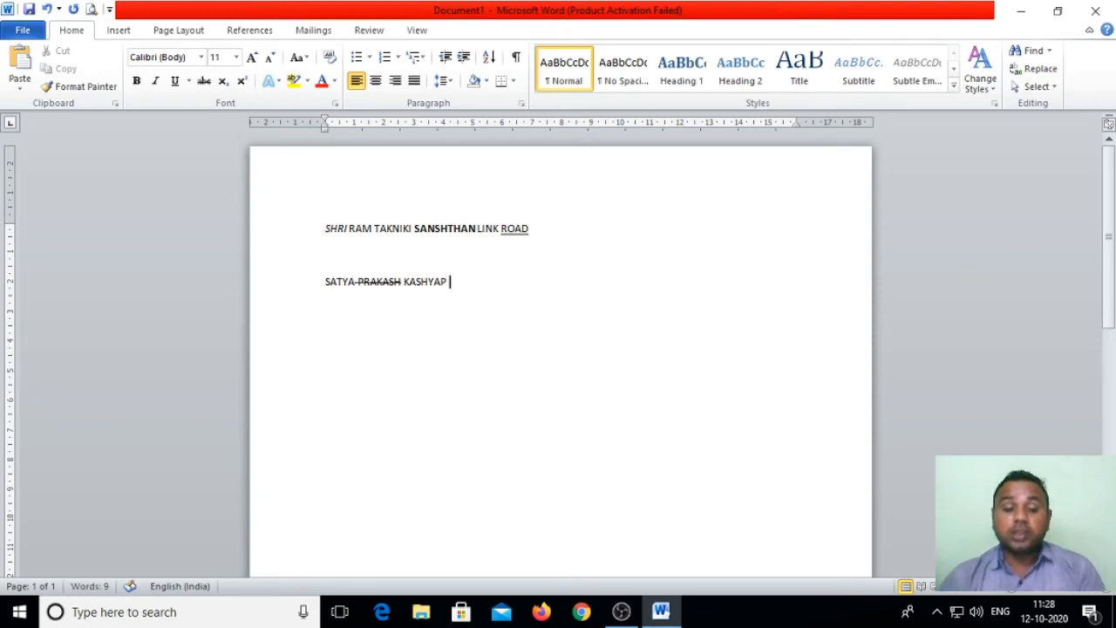
pyautogui.write('VXCVMXV')
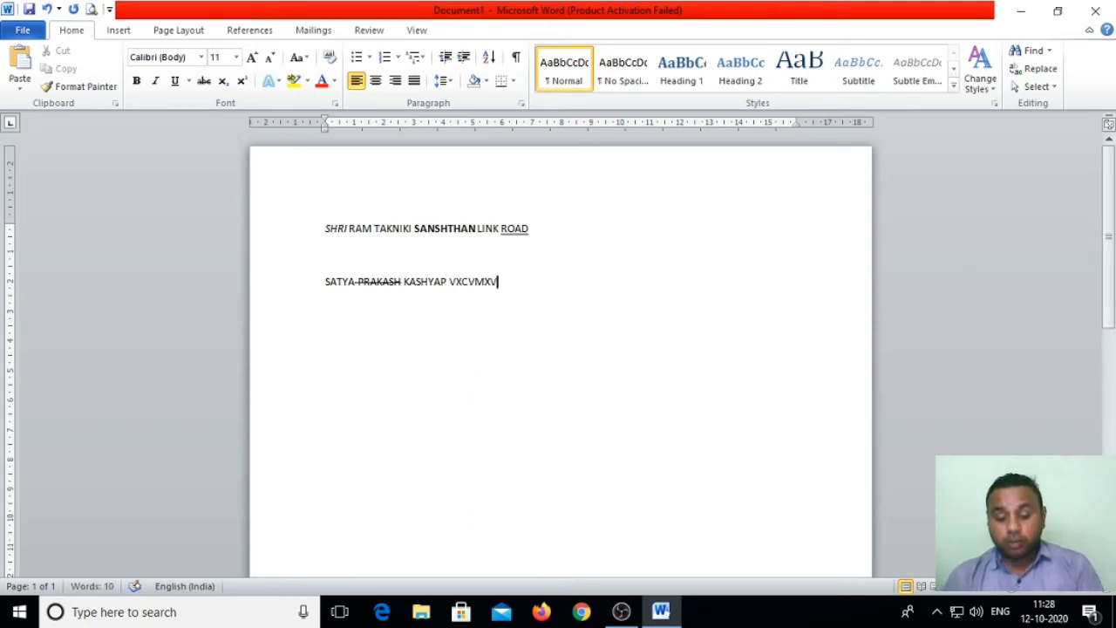
pyautogui.press('BackSpace')
pyautogui.press('BackSpace')
pyautogui.press('BackSpace')
pyautogui.press('BackSpace')
pyautogui.press('BackSpace')
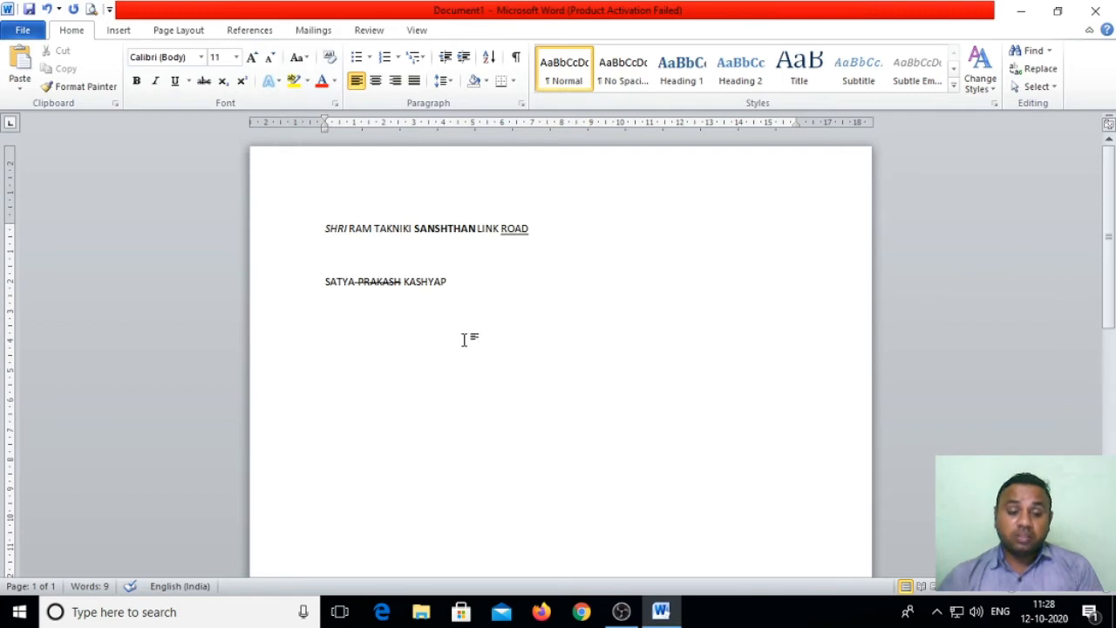
pyautogui.press('Return')
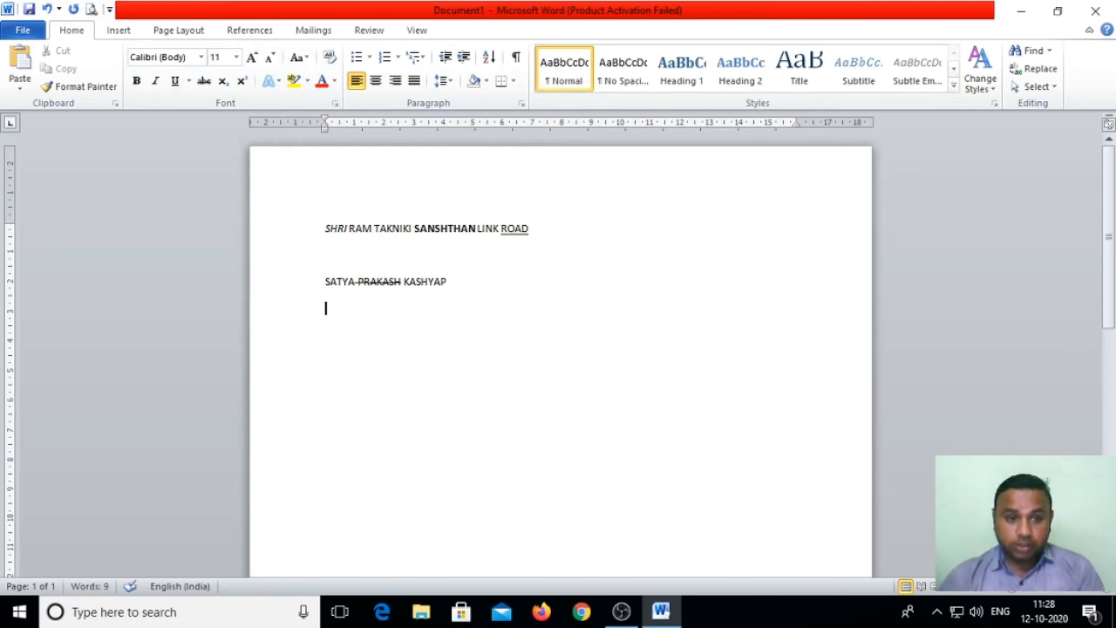
# Step: Type H2O with the 2 as subscript, then begin another line below it
pyautogui.write('H')
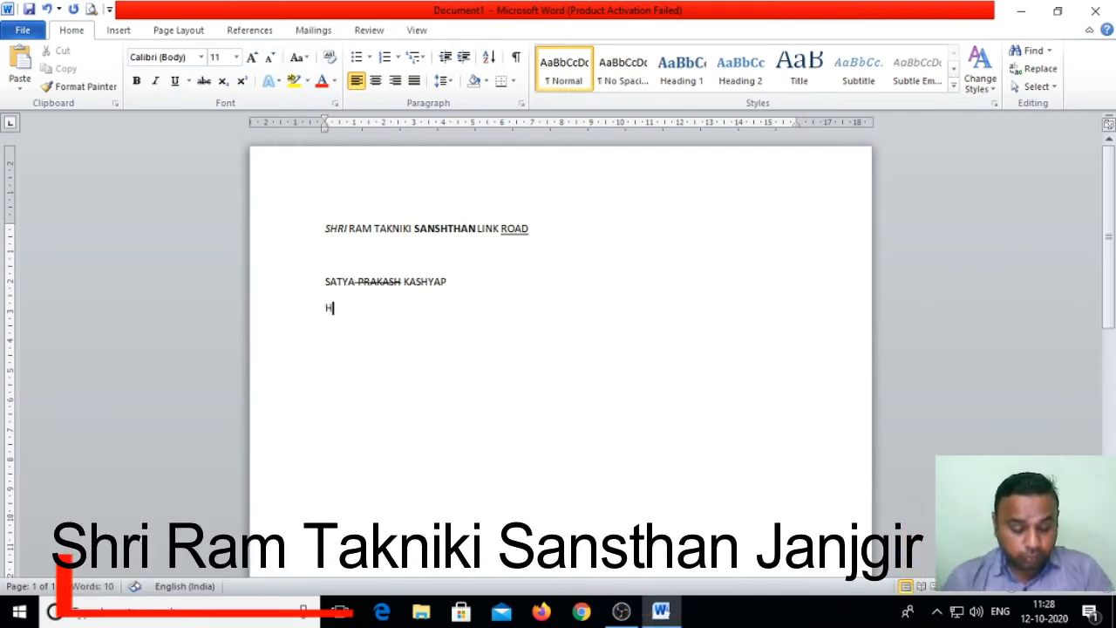
pyautogui.write('2O')
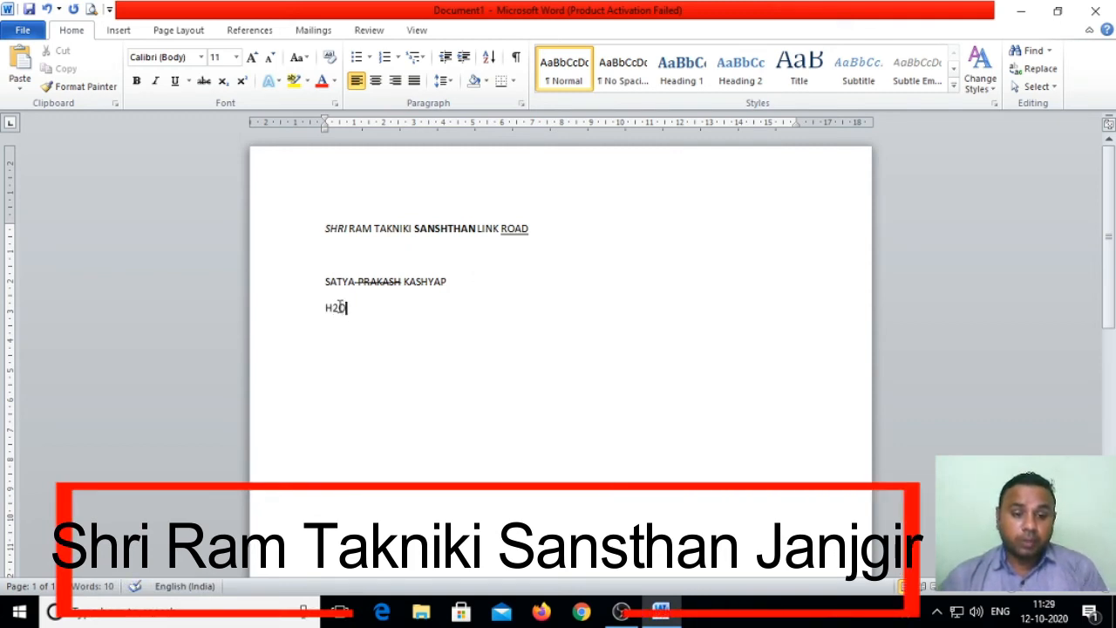
pyautogui.moveTo(332, 307); pyautogui.dragTo(336, 307)
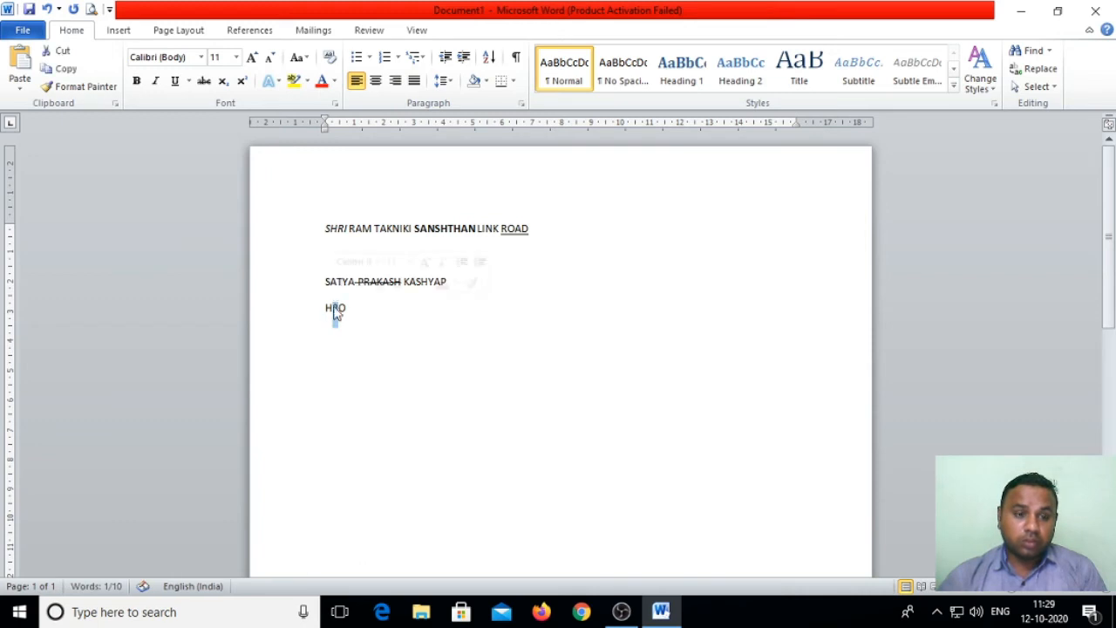
pyautogui.click(222, 81)
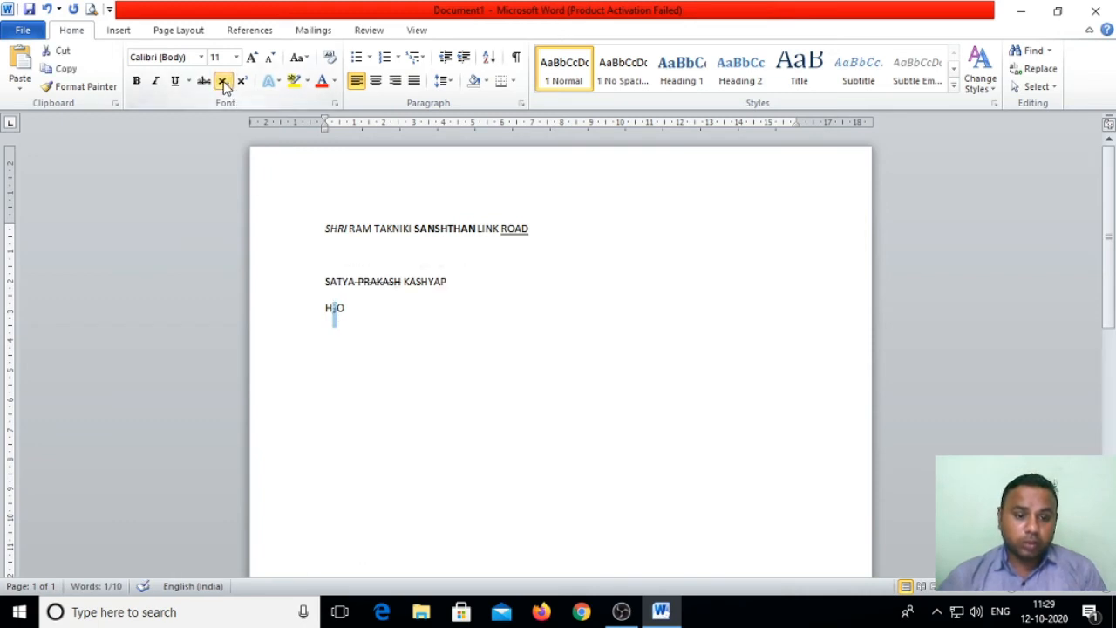
pyautogui.click(377, 300)
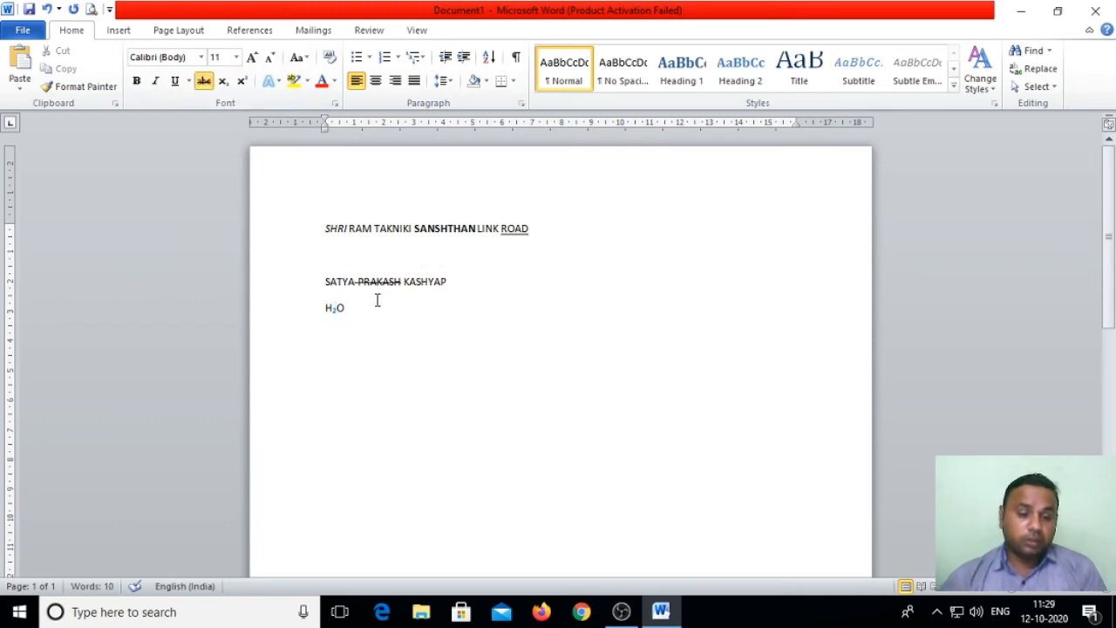
pyautogui.click(353, 308)
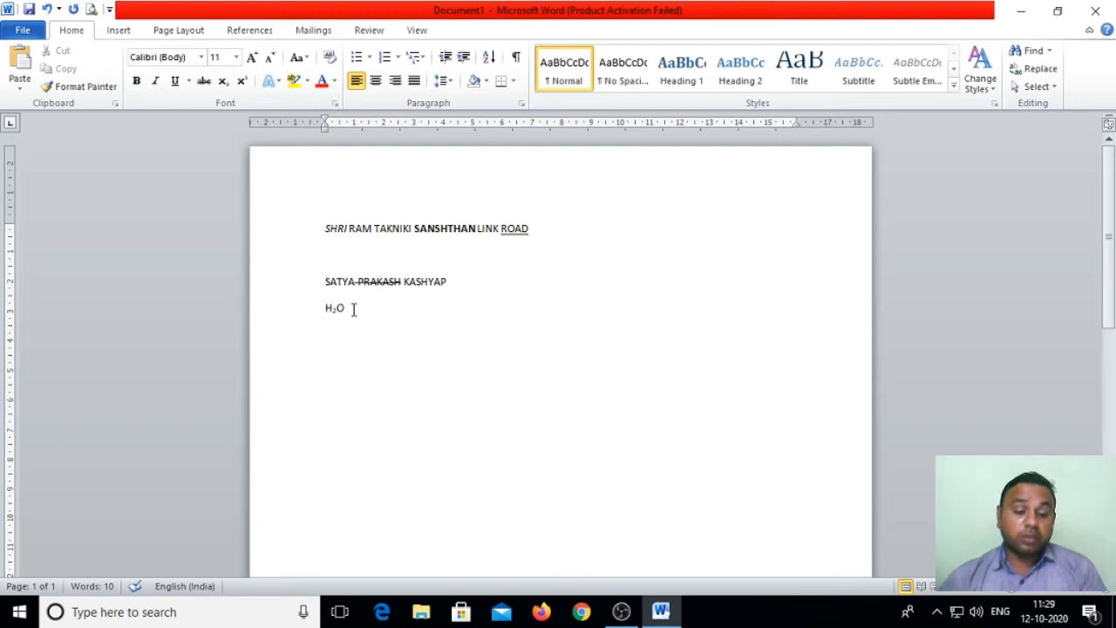
pyautogui.press('Return')
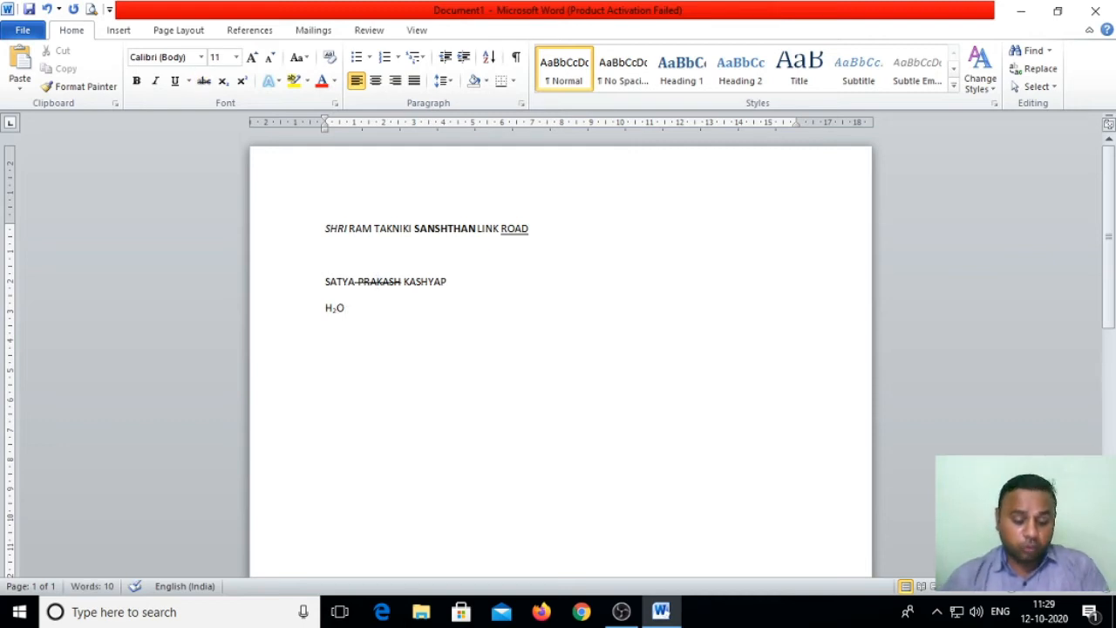
# Step: Type x2 with the 2 raised to superscript, then add two new lines below
pyautogui.write('x2')
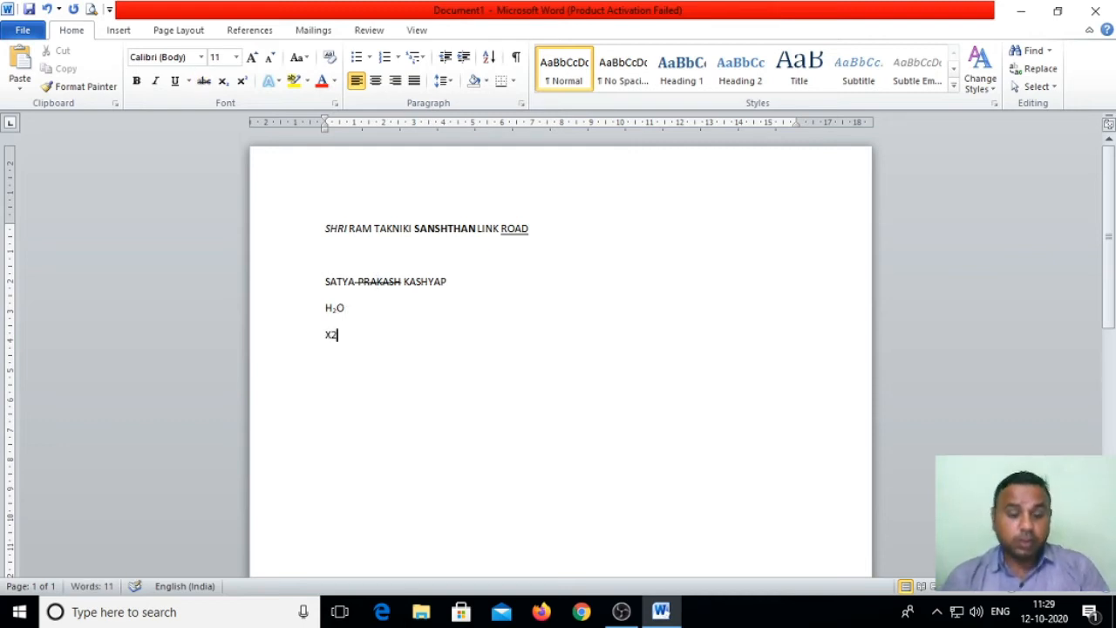
pyautogui.doubleClick(326, 340)
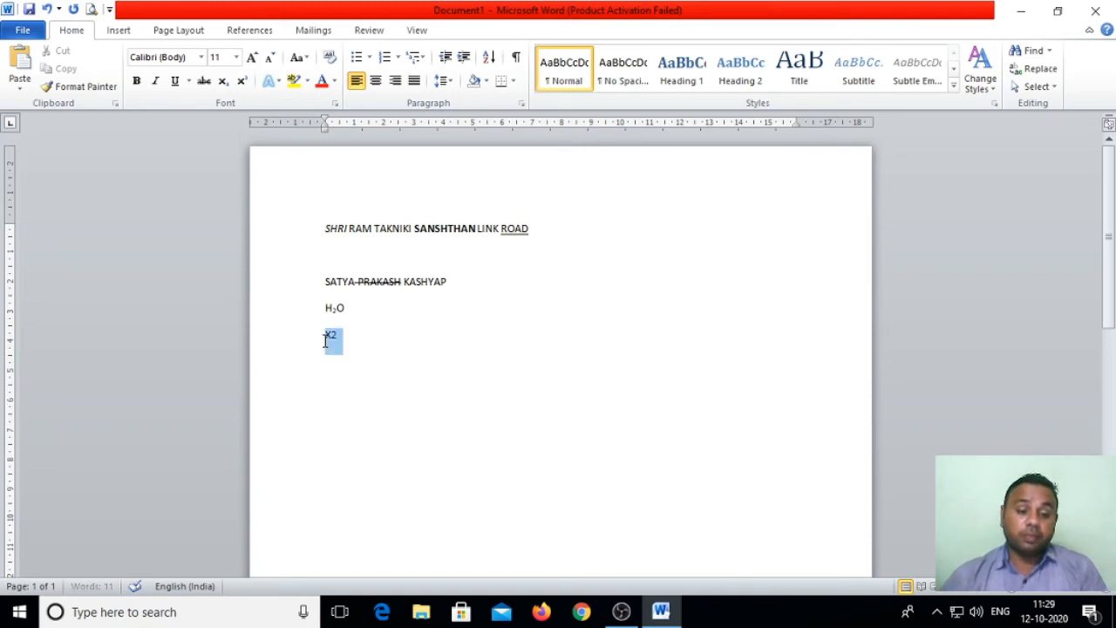
pyautogui.moveTo(344, 335); pyautogui.dragTo(328, 335)
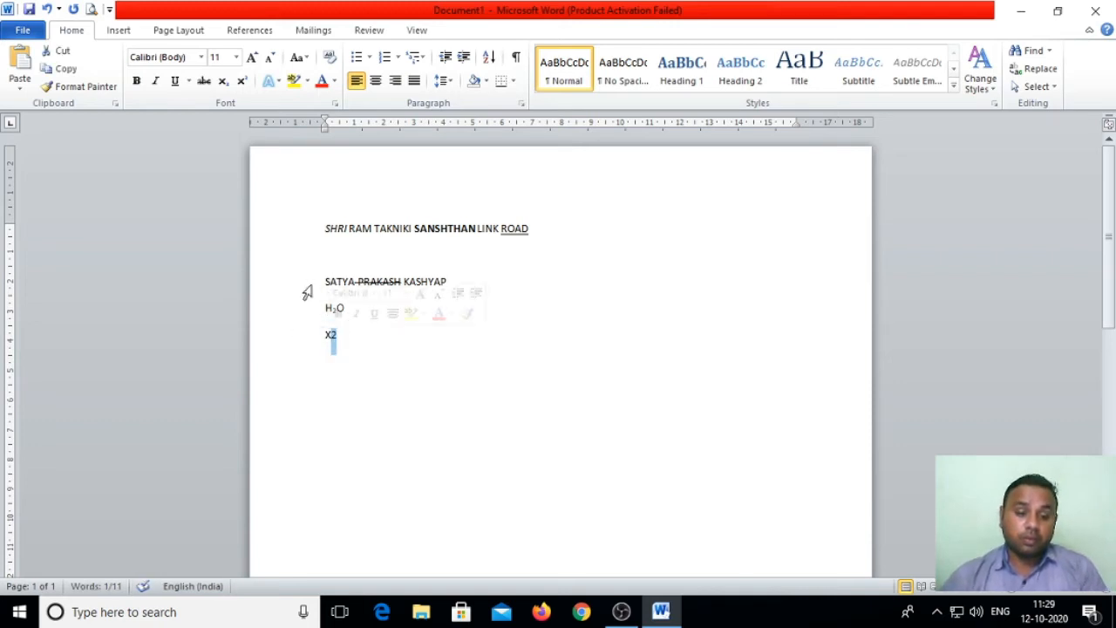
pyautogui.click(241, 80)
pyautogui.click(361, 346)
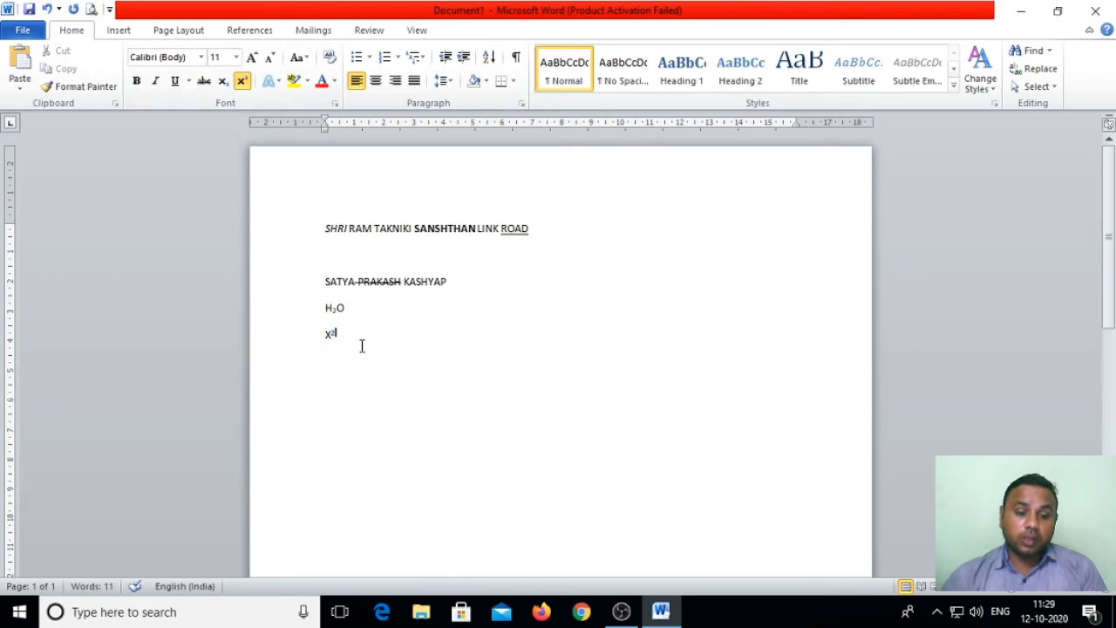
pyautogui.press('Return')
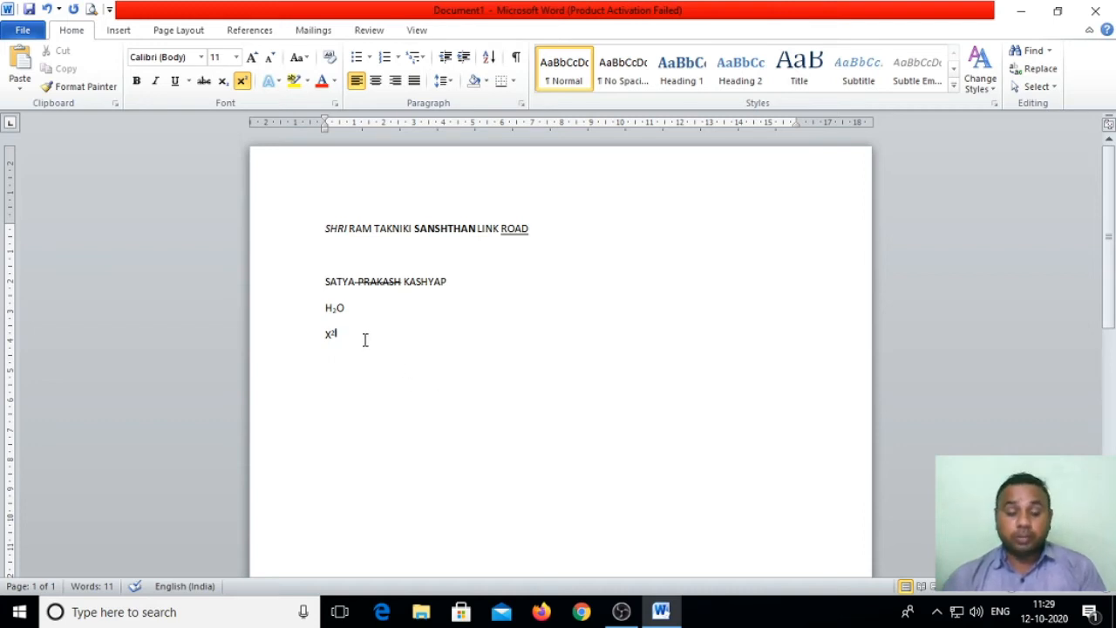
pyautogui.press('Return')
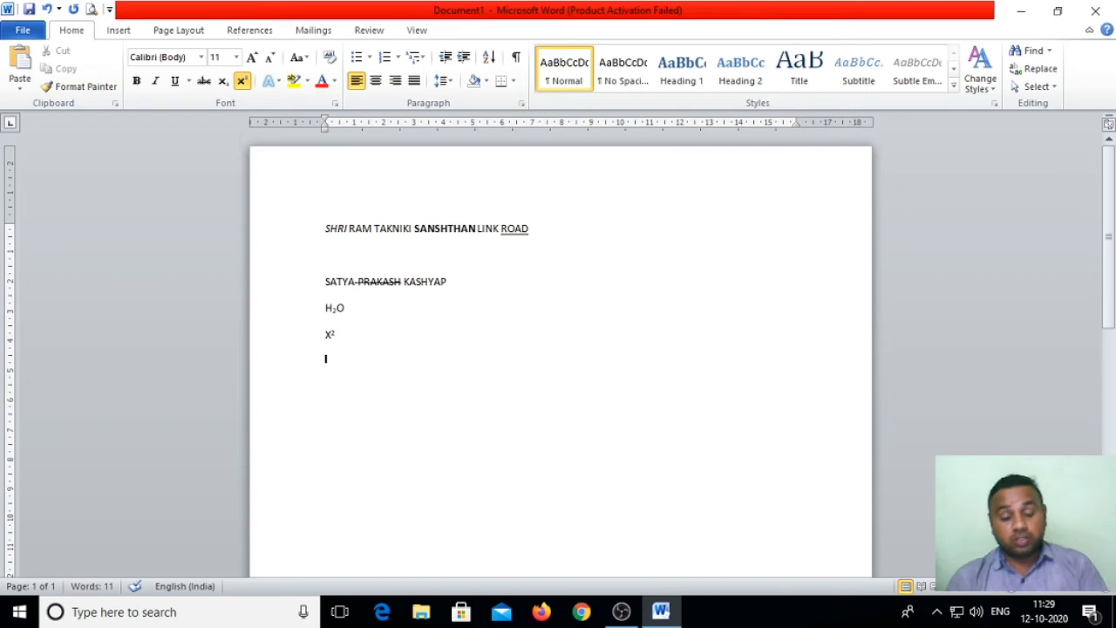
# Step: Type satya, select the line, and grow it with Grow Font to about 550 pt
pyautogui.write('sa')
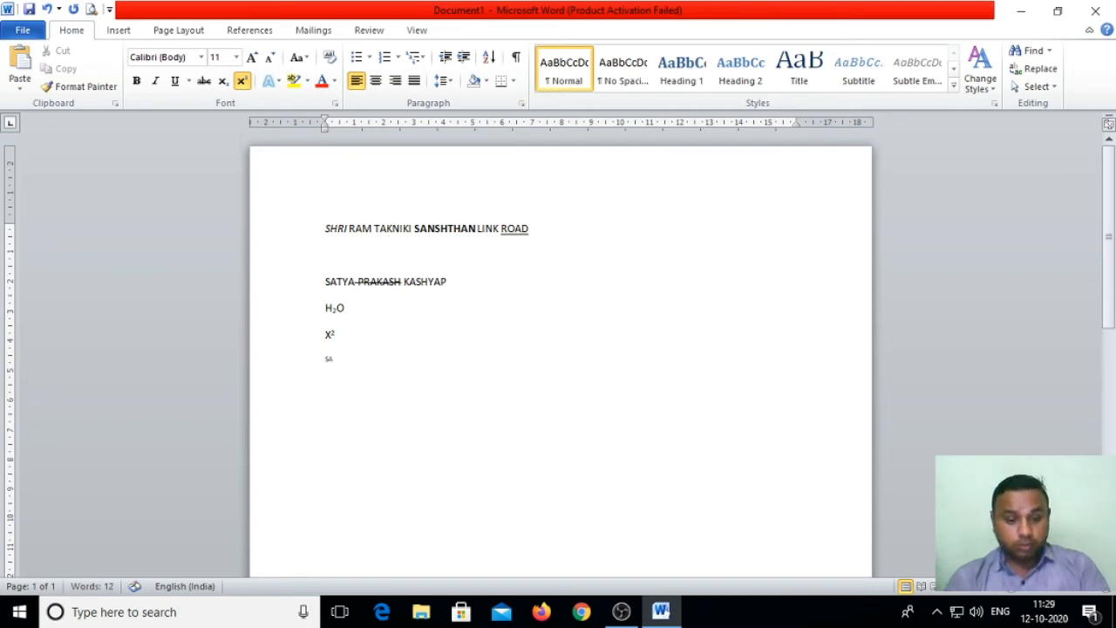
pyautogui.write('tya')
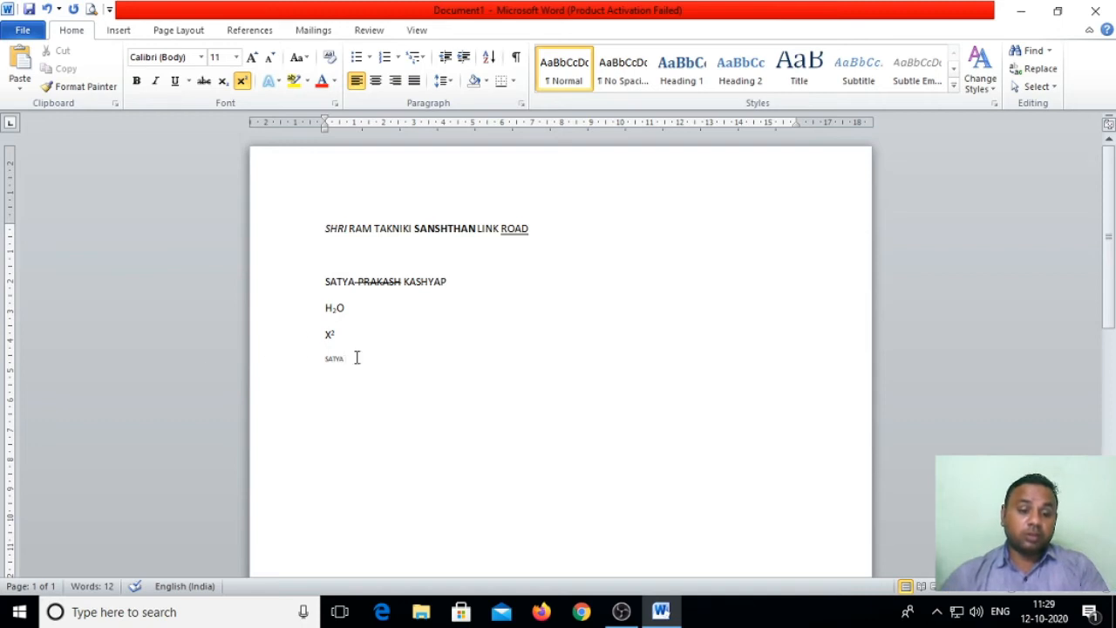
pyautogui.click(301, 364)
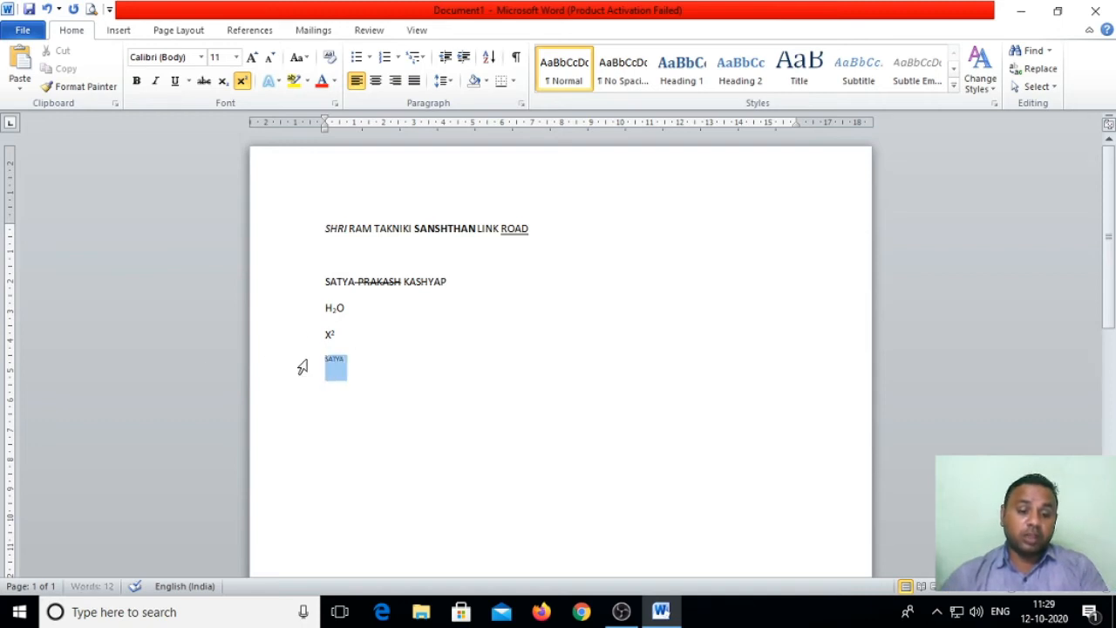
pyautogui.click(251, 57)
pyautogui.click(251, 57)
pyautogui.click(251, 56)
pyautogui.click(251, 57)
pyautogui.click(251, 56)
pyautogui.click(251, 56)
pyautogui.click(251, 57)
pyautogui.click(251, 56)
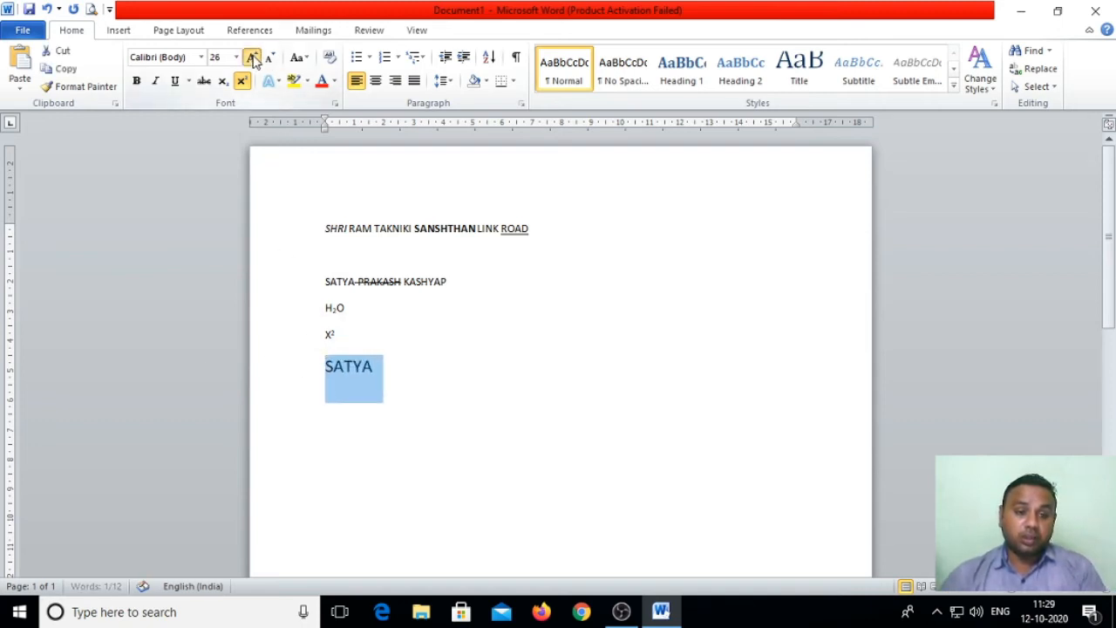
pyautogui.click(251, 57)
pyautogui.click(251, 57)
pyautogui.click(251, 57)
pyautogui.click(251, 56)
pyautogui.click(251, 56)
pyautogui.click(251, 56)
pyautogui.click(251, 56)
pyautogui.click(251, 57)
pyautogui.click(251, 56)
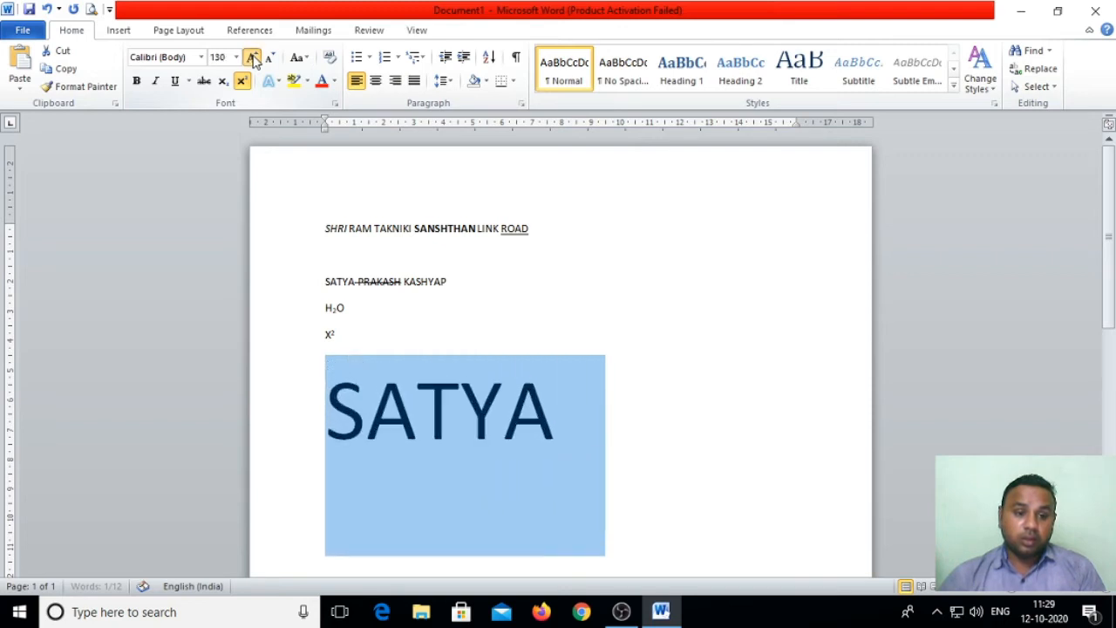
pyautogui.click(251, 56)
pyautogui.click(251, 57)
pyautogui.click(251, 56)
pyautogui.click(251, 57)
pyautogui.click(251, 57)
pyautogui.click(251, 56)
pyautogui.click(251, 56)
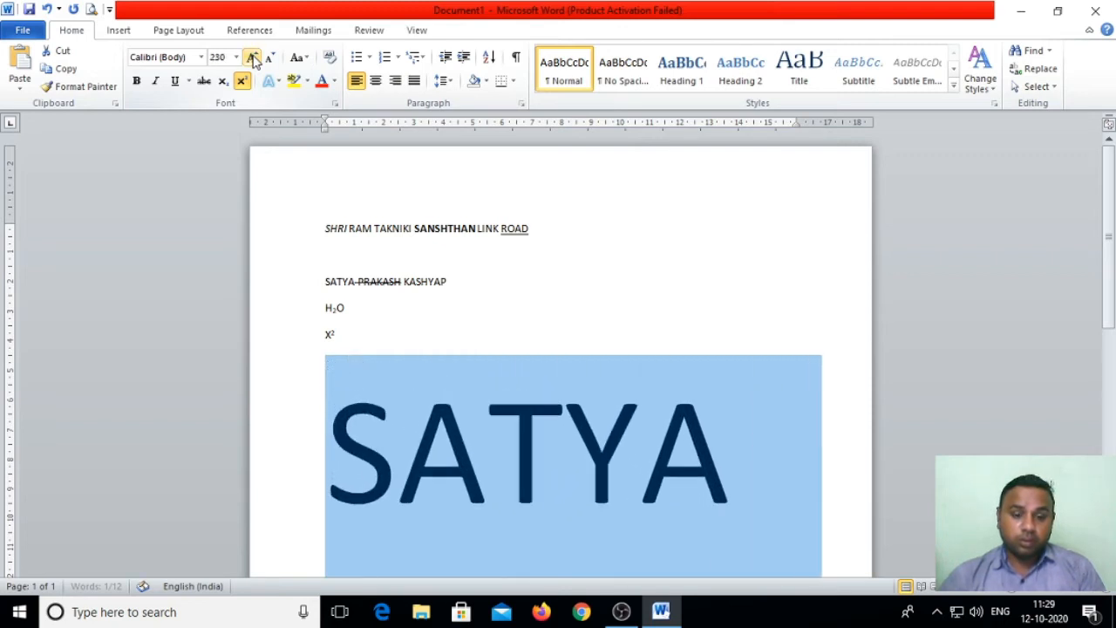
pyautogui.click(251, 56)
pyautogui.click(251, 57)
pyautogui.click(251, 57)
pyautogui.click(251, 56)
pyautogui.click(251, 57)
pyautogui.click(251, 56)
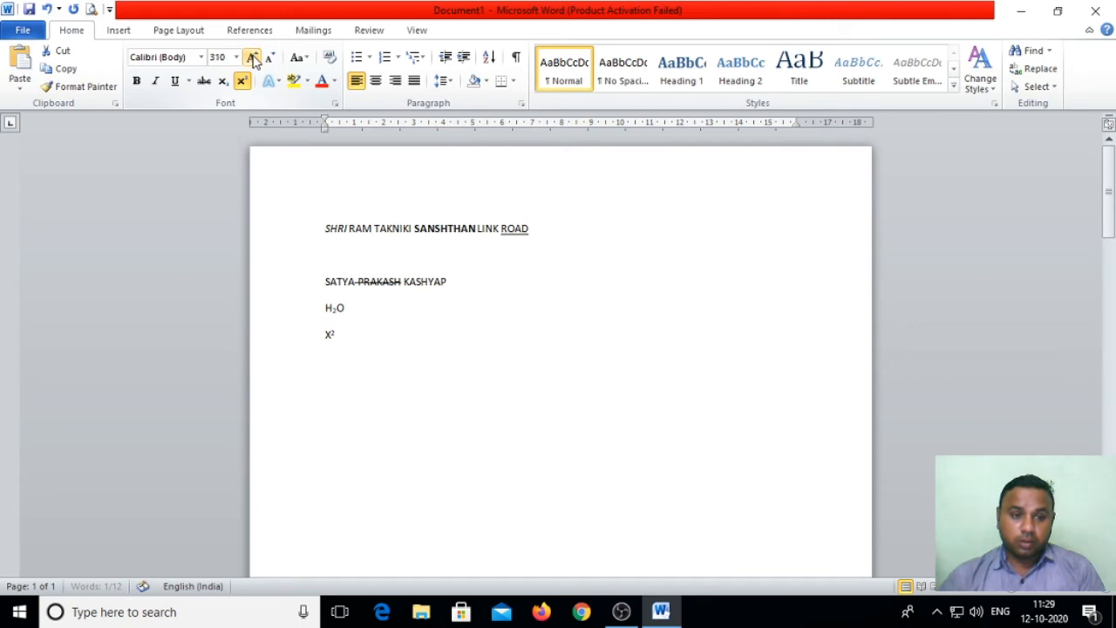
pyautogui.click(251, 57)
pyautogui.click(251, 56)
pyautogui.click(251, 56)
pyautogui.click(251, 57)
pyautogui.click(251, 56)
pyautogui.click(251, 56)
pyautogui.click(251, 57)
pyautogui.click(251, 57)
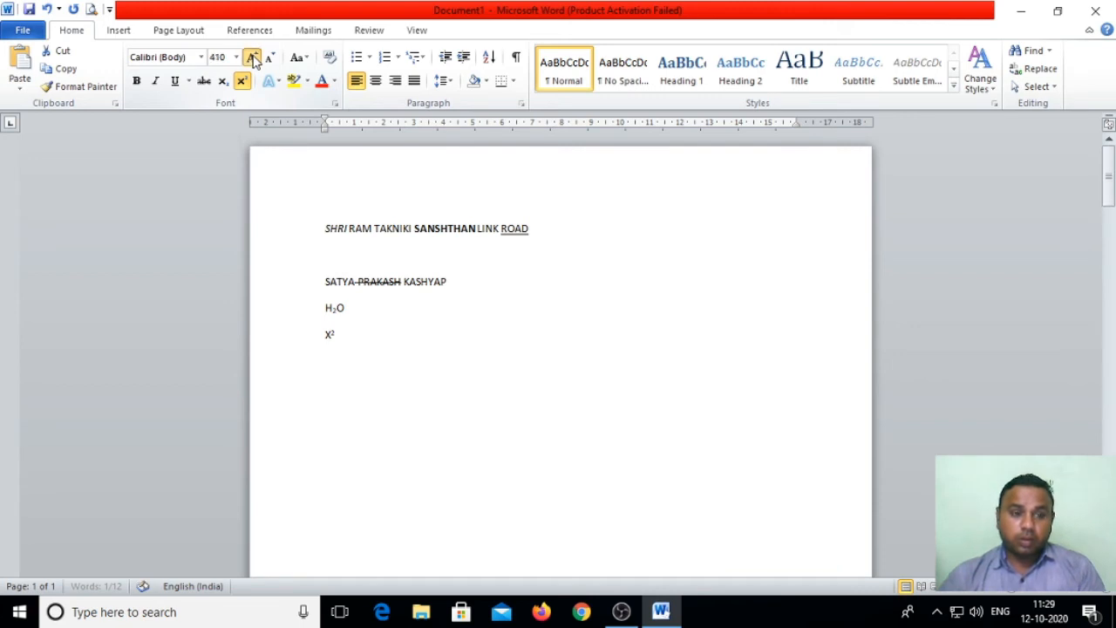
pyautogui.click(251, 56)
pyautogui.click(251, 57)
pyautogui.click(251, 57)
pyautogui.click(251, 56)
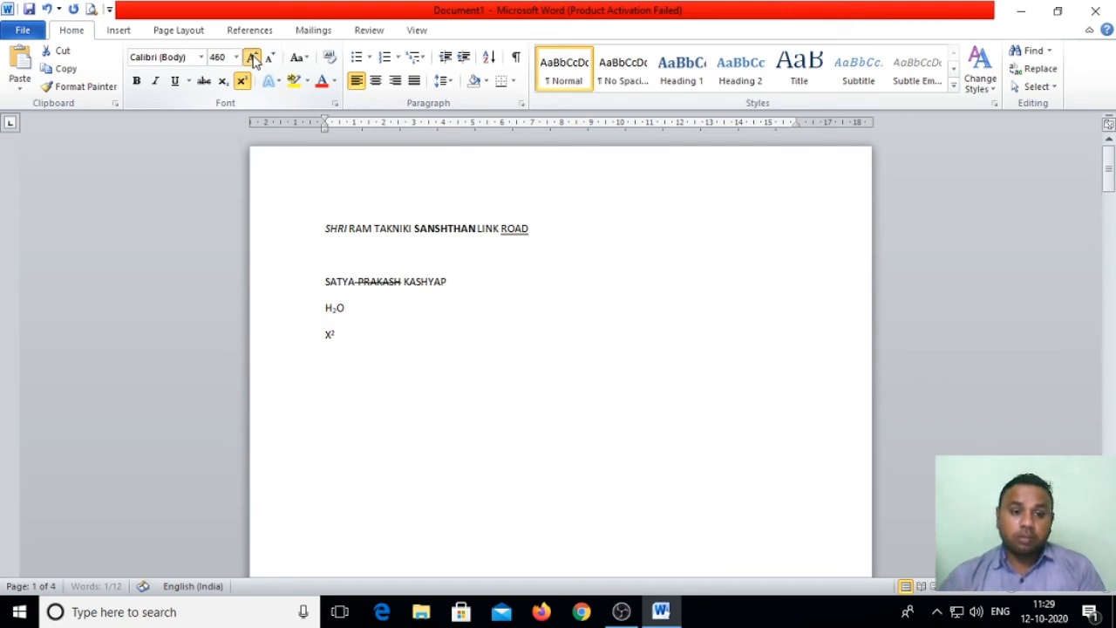
pyautogui.click(252, 58)
pyautogui.click(252, 57)
pyautogui.click(252, 58)
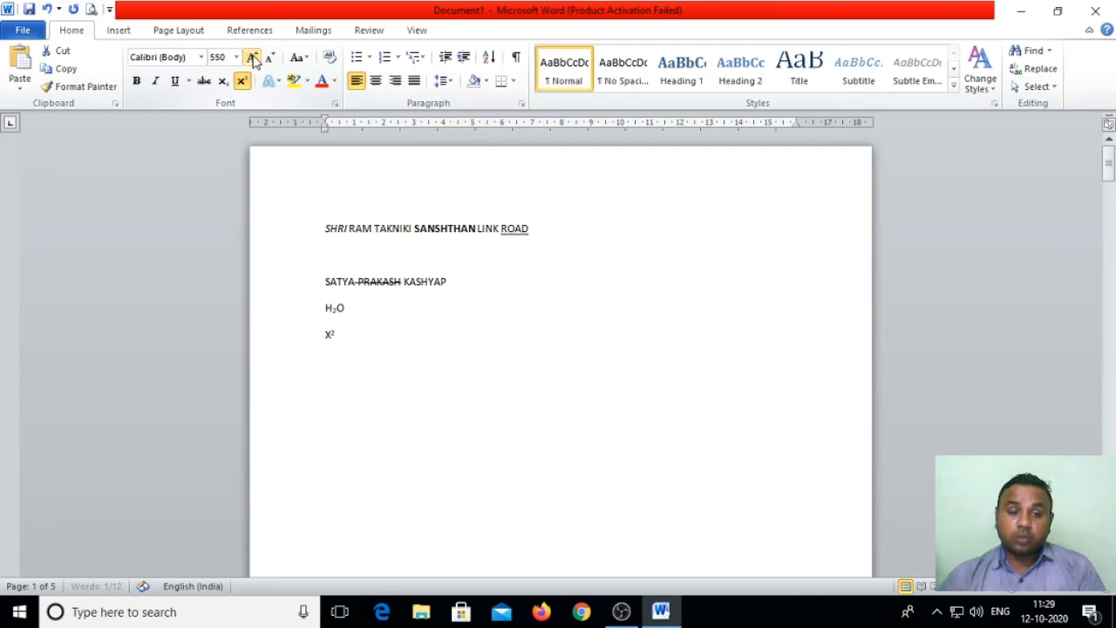
pyautogui.click(252, 58)
pyautogui.click(252, 57)
pyautogui.click(252, 57)
pyautogui.click(252, 57)
pyautogui.click(252, 58)
# Step: Keep growing SATYA with Grow Font from about 680 pt up to roughly 1100 pt
pyautogui.scroll(-12, 460, 477)
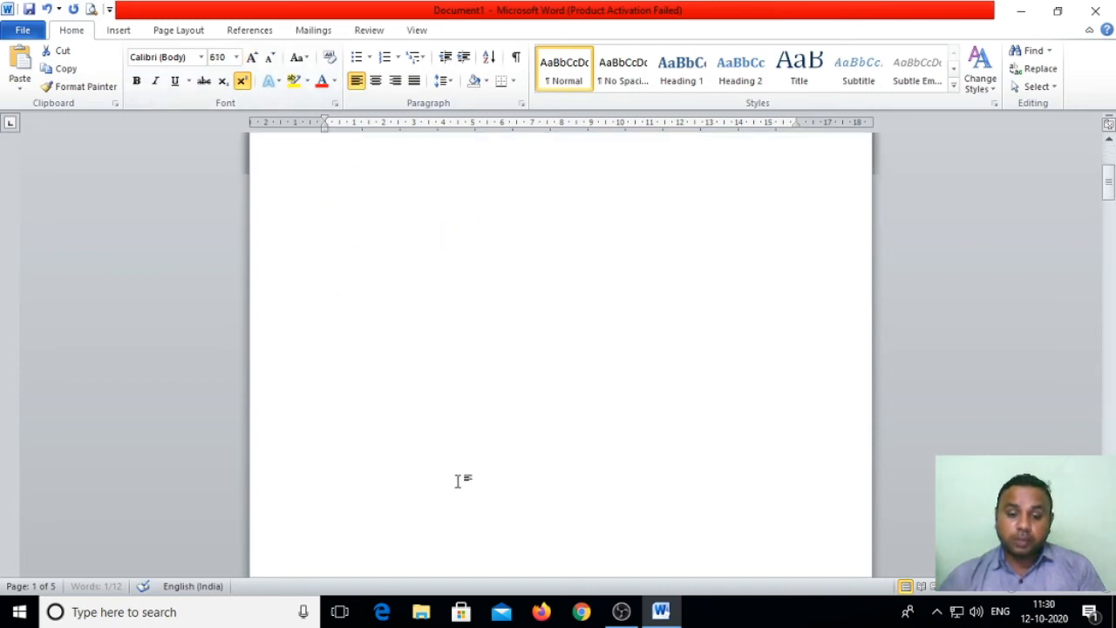
pyautogui.scroll(-1, 459, 484)
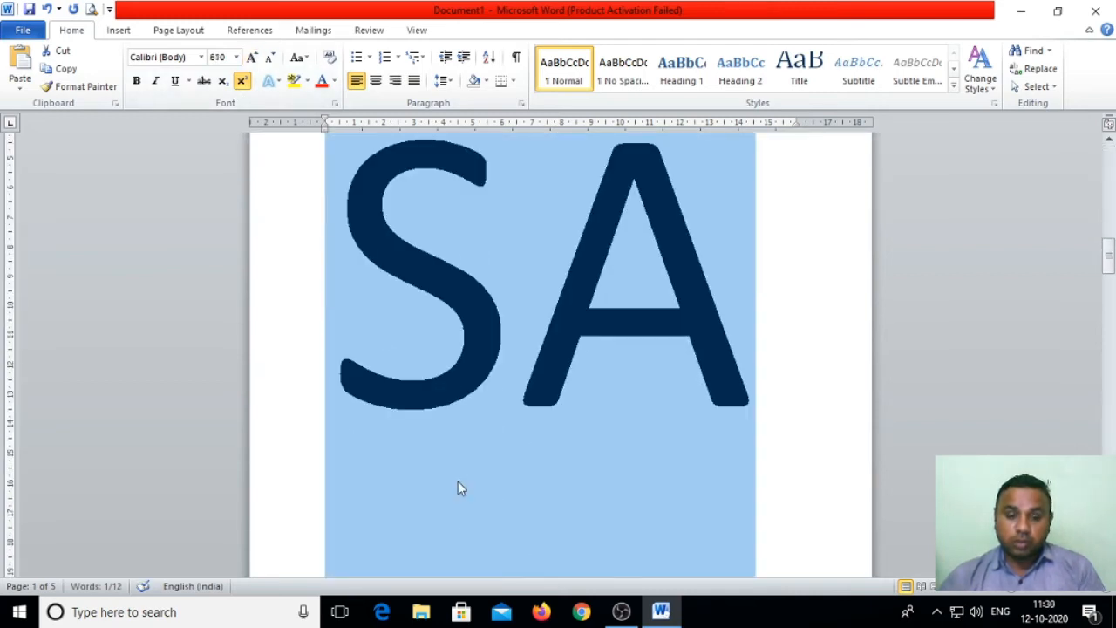
pyautogui.scroll(2, 460, 484)
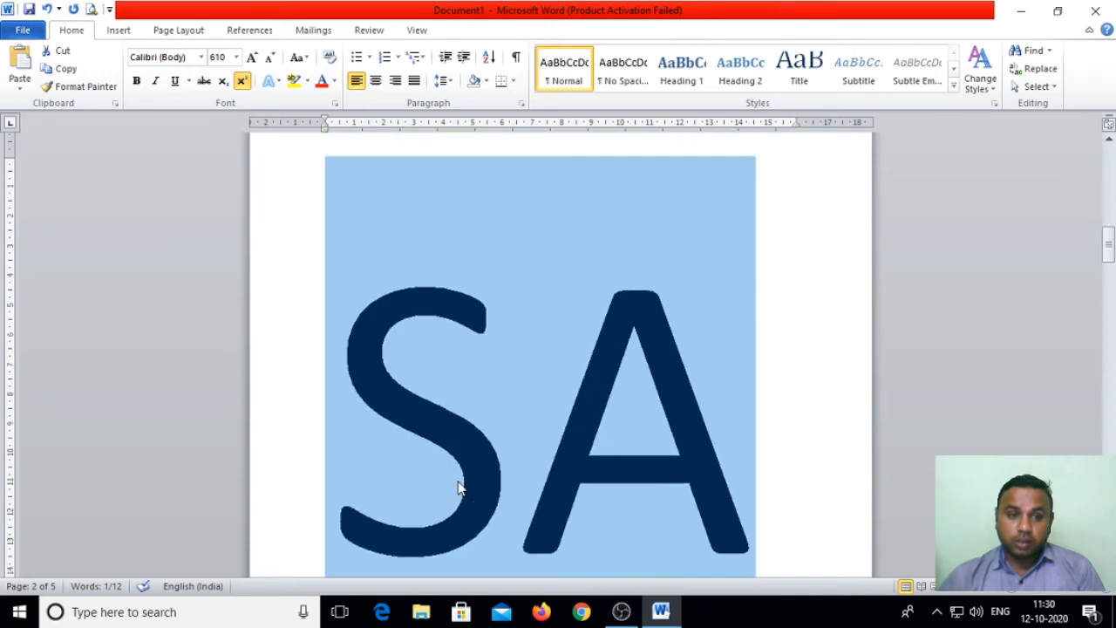
pyautogui.click(252, 58)
pyautogui.click(252, 58)
pyautogui.click(252, 58)
pyautogui.click(252, 58)
pyautogui.click(252, 58)
pyautogui.click(252, 57)
pyautogui.click(252, 57)
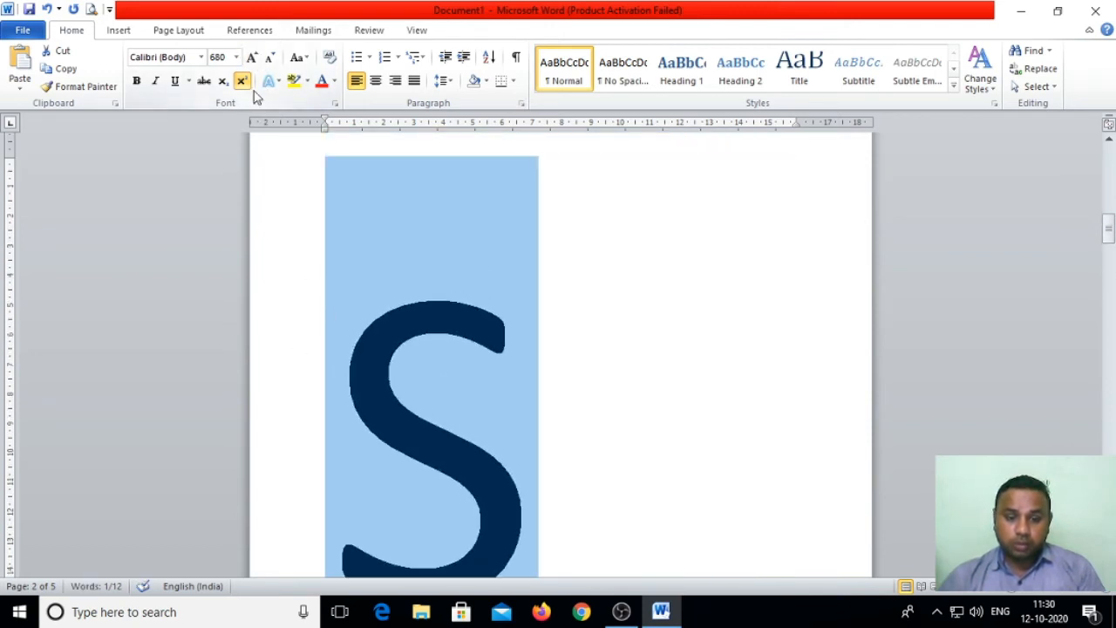
pyautogui.scroll(-5, 617, 392)
pyautogui.scroll(-10, 617, 391)
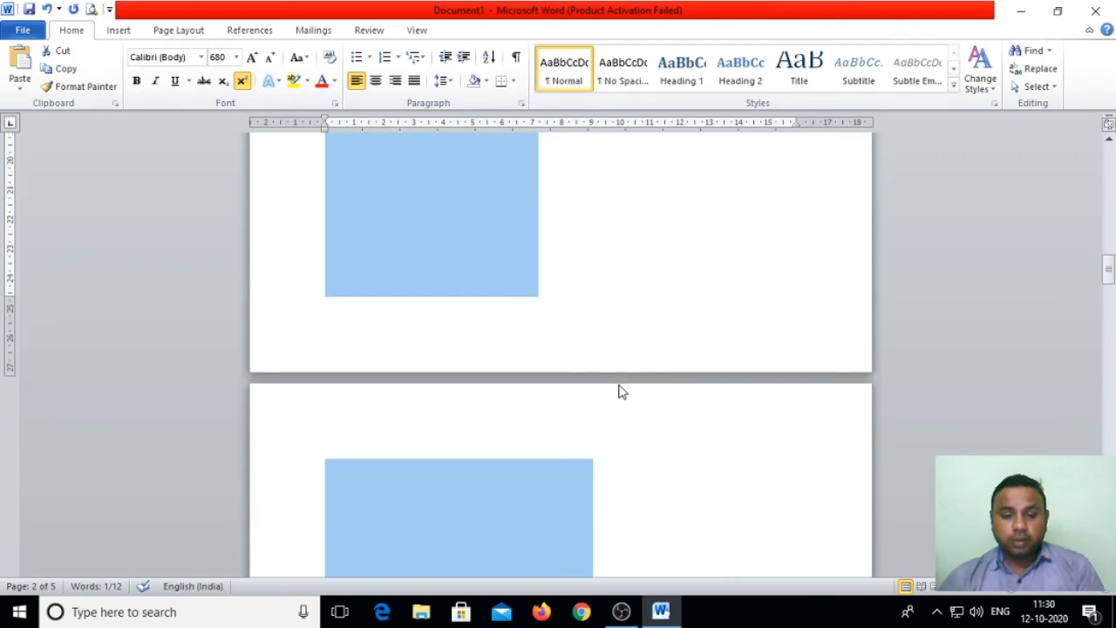
pyautogui.scroll(-4, 617, 392)
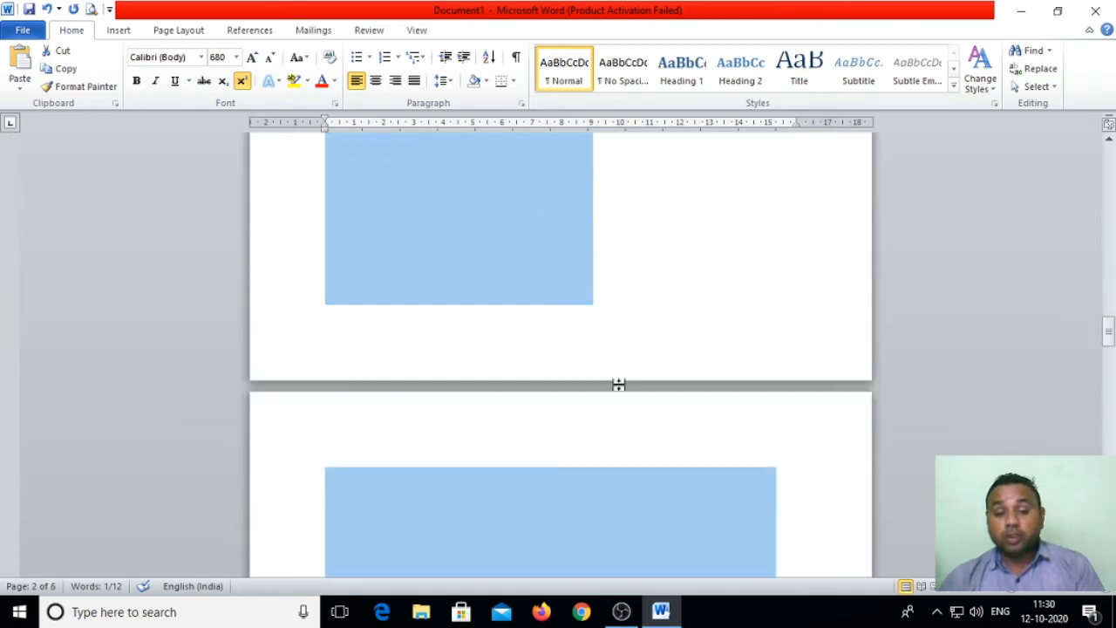
pyautogui.scroll(8, 617, 391)
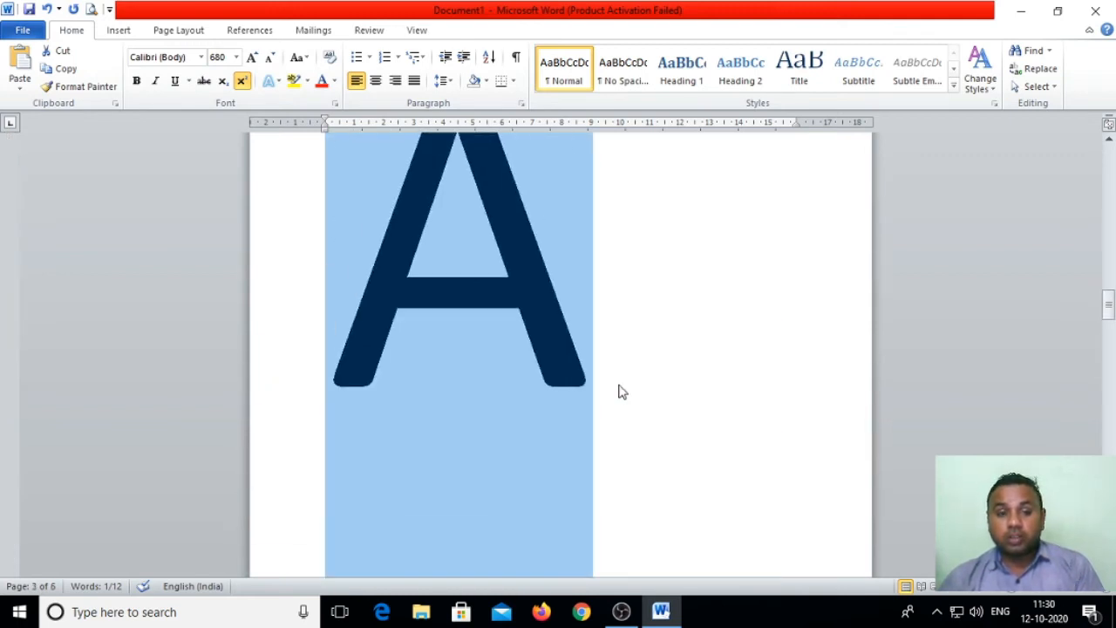
pyautogui.scroll(-6, 619, 391)
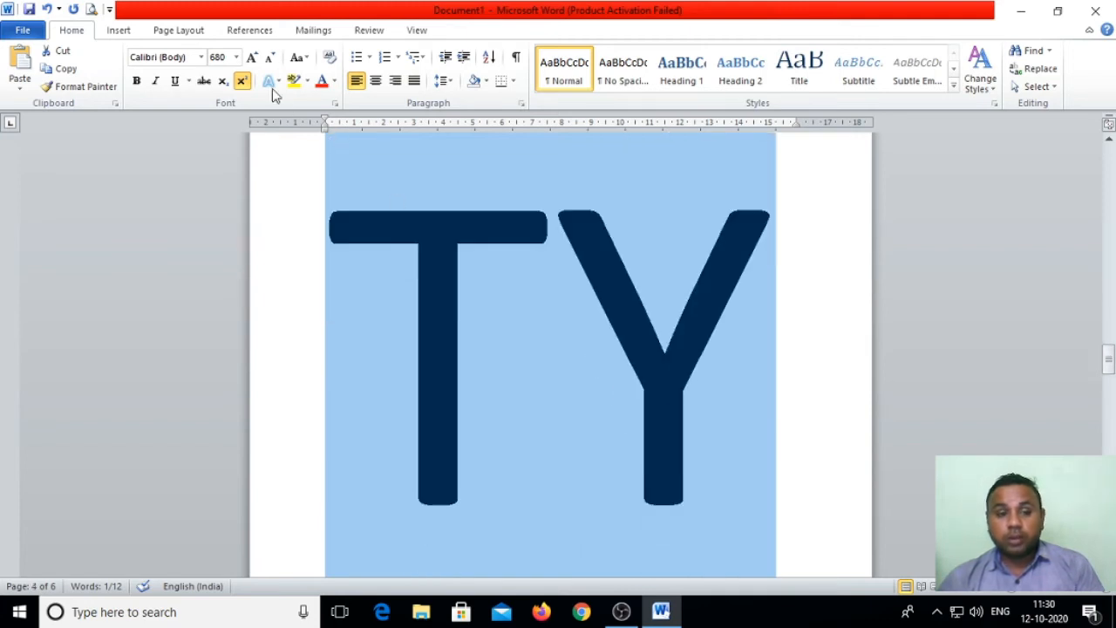
pyautogui.click(251, 58)
pyautogui.click(251, 57)
pyautogui.click(251, 57)
pyautogui.click(251, 58)
pyautogui.click(251, 58)
pyautogui.click(252, 57)
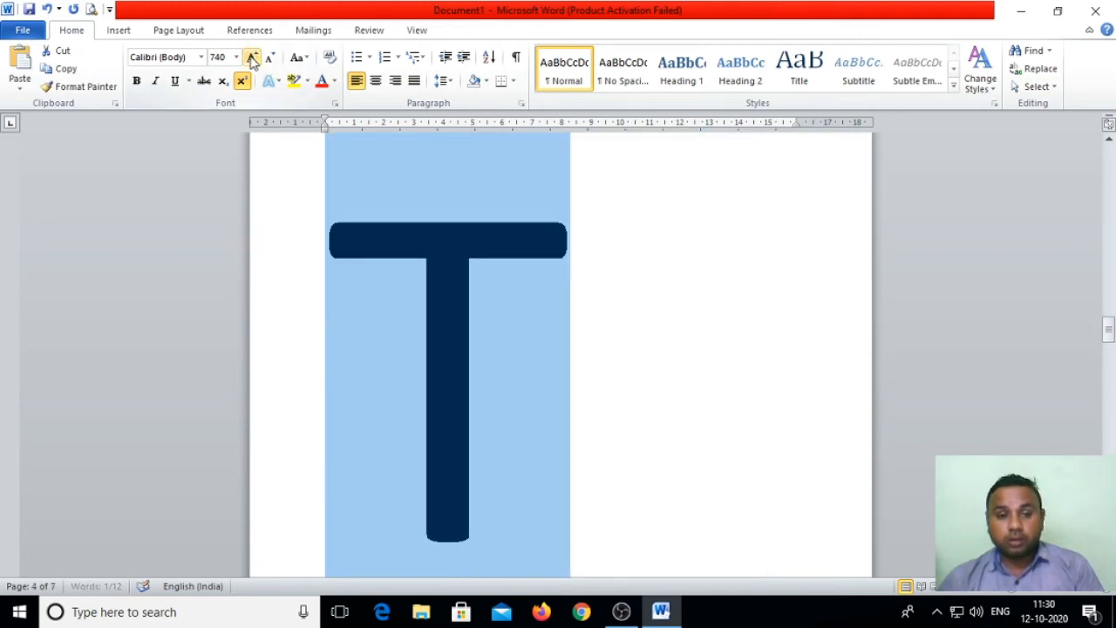
pyautogui.click(251, 57)
pyautogui.click(251, 58)
pyautogui.click(251, 58)
pyautogui.click(251, 57)
pyautogui.click(251, 58)
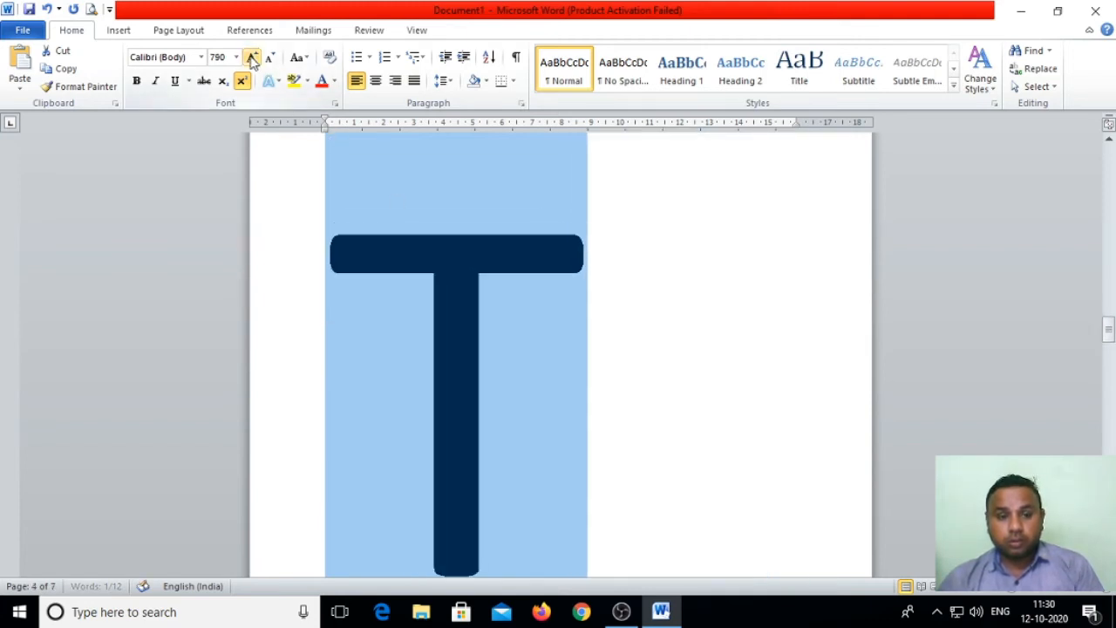
pyautogui.click(251, 57)
pyautogui.click(251, 57)
pyautogui.click(251, 57)
pyautogui.click(251, 58)
pyautogui.click(251, 58)
pyautogui.click(251, 57)
pyautogui.click(251, 58)
pyautogui.click(251, 57)
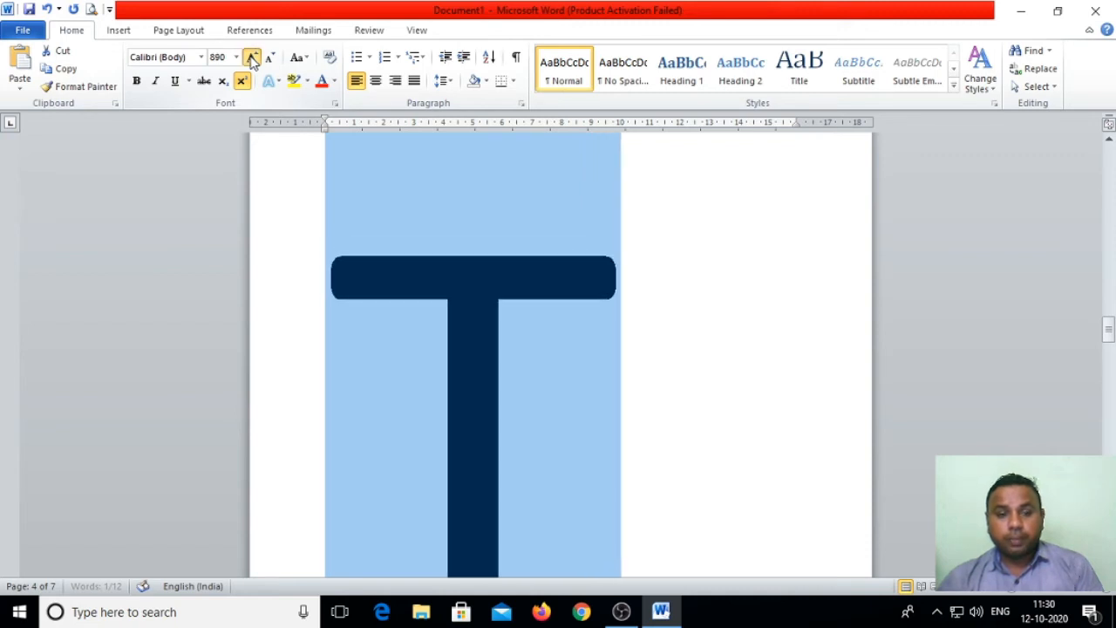
pyautogui.click(251, 58)
pyautogui.click(251, 57)
pyautogui.click(251, 58)
pyautogui.click(251, 58)
pyautogui.click(251, 58)
pyautogui.click(251, 58)
pyautogui.click(251, 58)
pyautogui.click(251, 58)
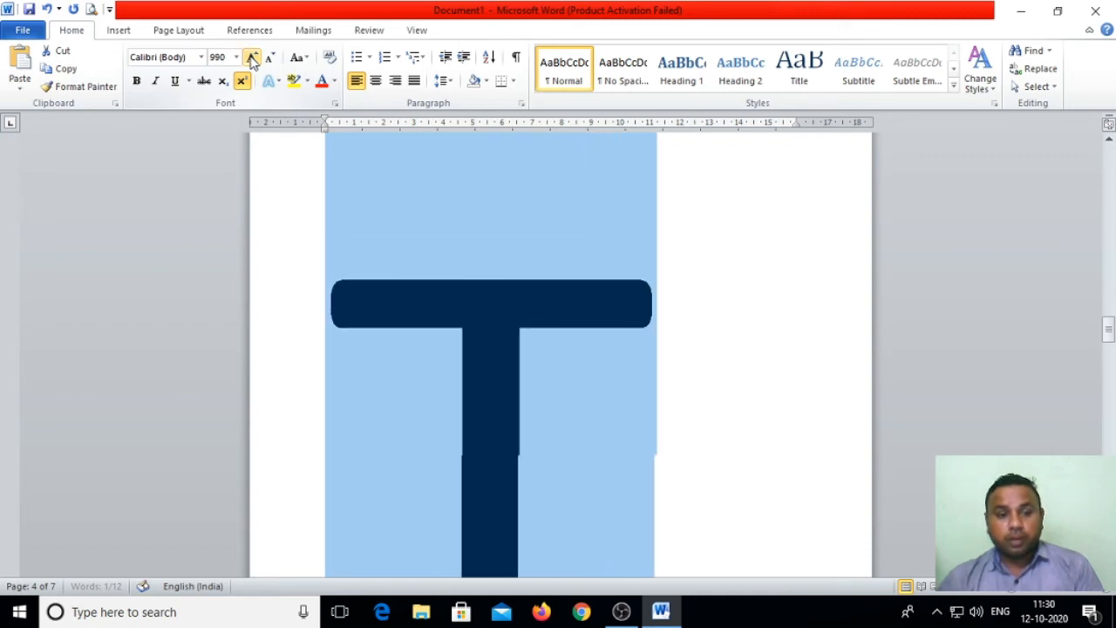
pyautogui.click(251, 58)
pyautogui.click(251, 57)
pyautogui.click(252, 58)
pyautogui.click(251, 57)
pyautogui.click(251, 58)
pyautogui.click(251, 58)
pyautogui.click(251, 57)
pyautogui.click(251, 57)
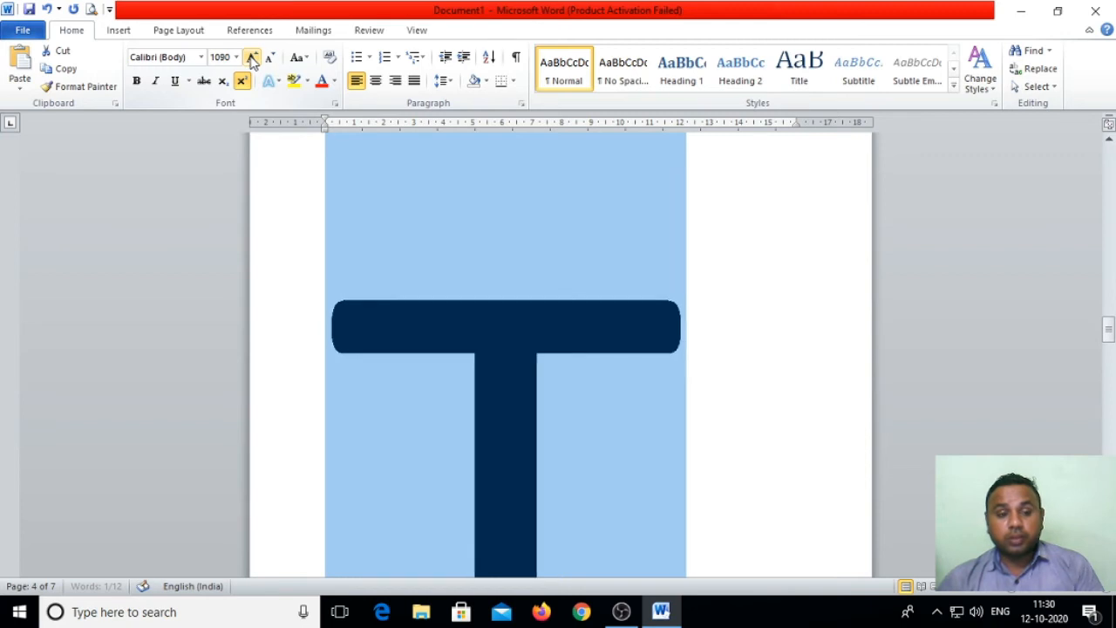
pyautogui.click(251, 58)
pyautogui.click(251, 58)
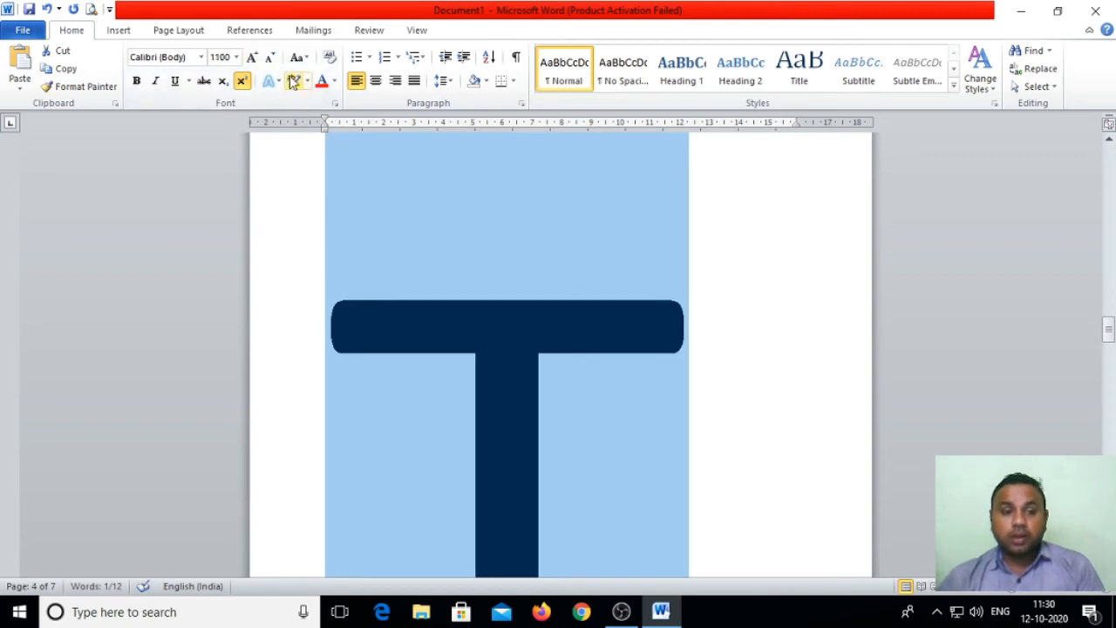
# Step: Shrink SATYA with Shrink Font from about 1100 pt to size 1, then deselect it
pyautogui.click(270, 58)
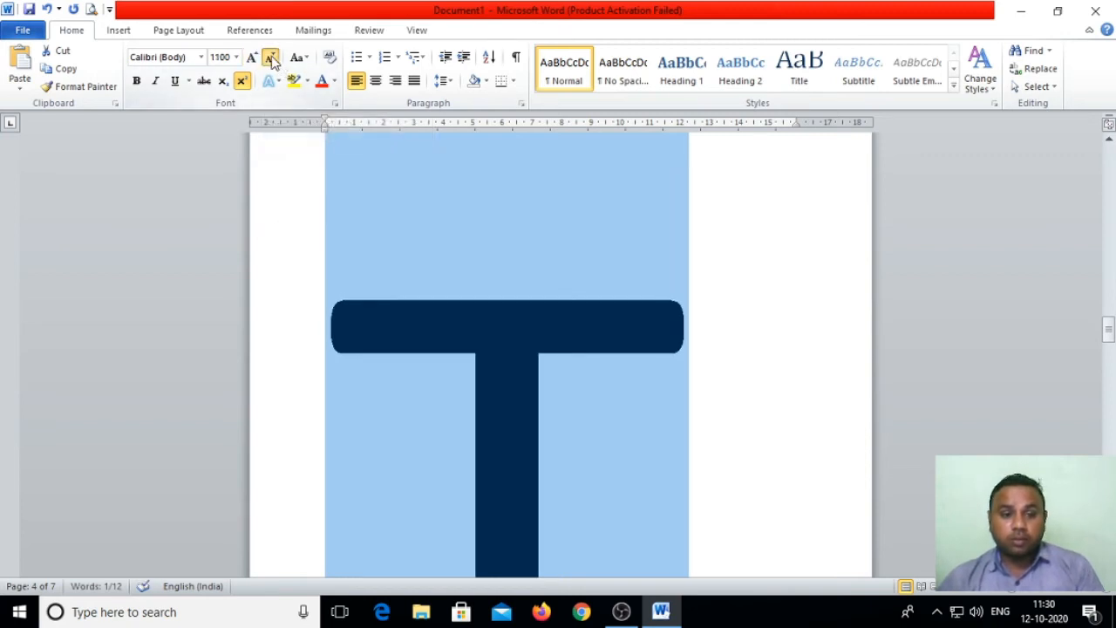
pyautogui.click(270, 57)
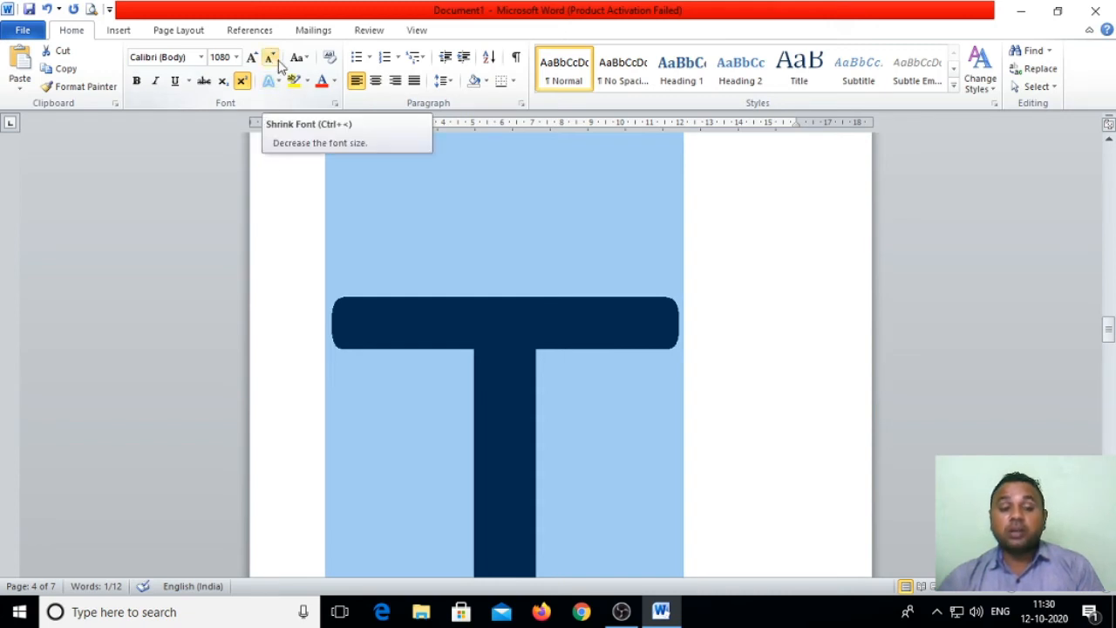
pyautogui.click(278, 63)
pyautogui.click(279, 64)
pyautogui.click(279, 63)
pyautogui.click(278, 63)
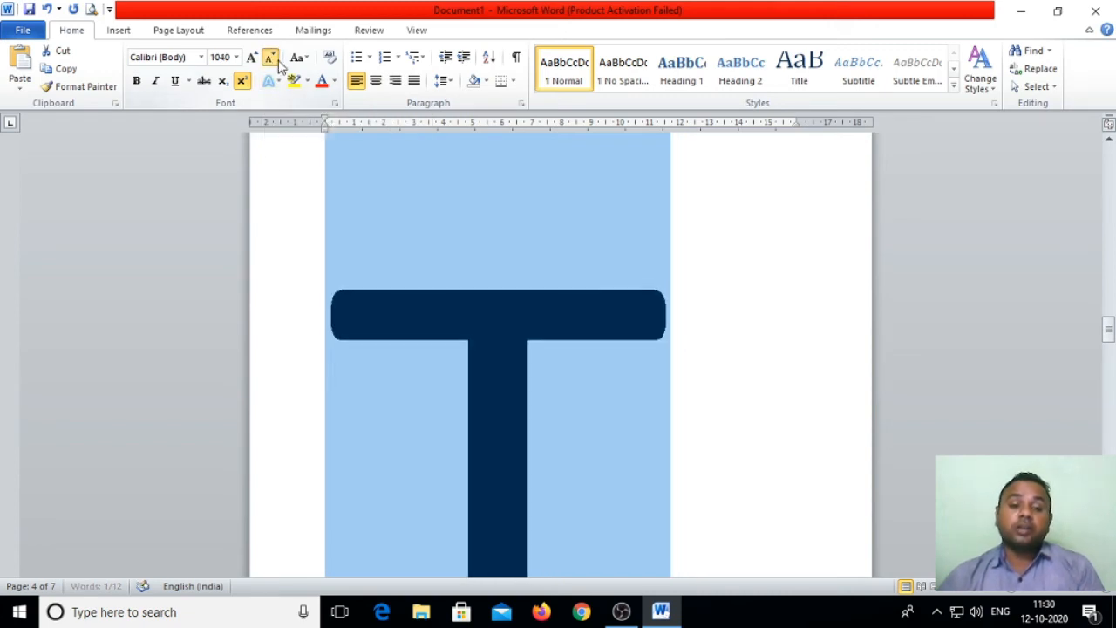
pyautogui.click(278, 63)
pyautogui.click(278, 63)
pyautogui.click(278, 64)
pyautogui.click(278, 63)
pyautogui.click(279, 63)
pyautogui.click(278, 63)
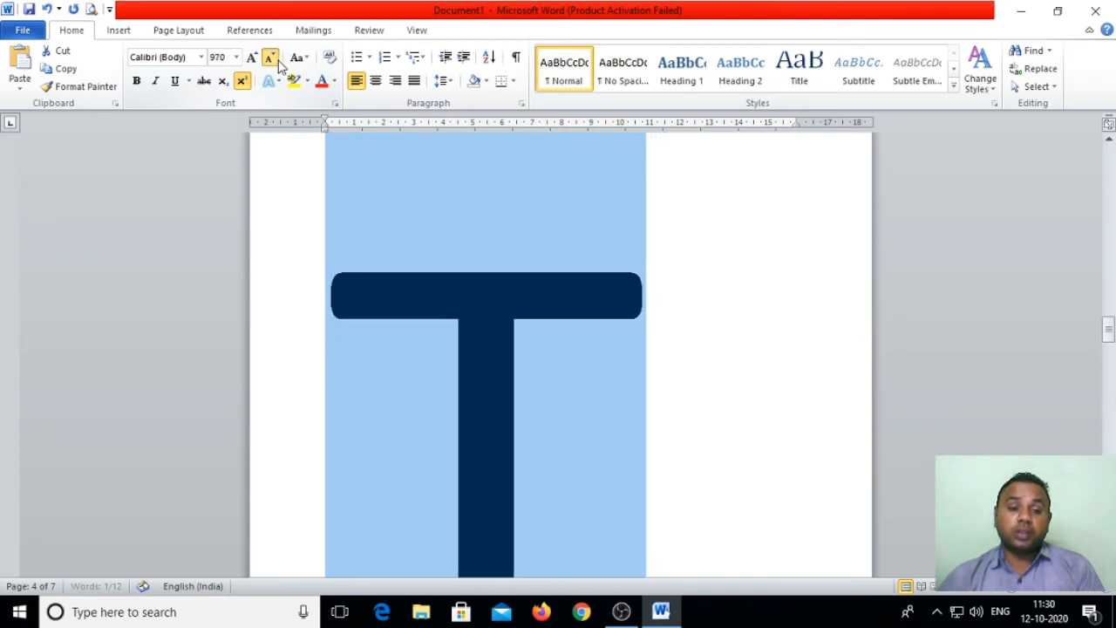
pyautogui.click(278, 64)
pyautogui.click(278, 64)
pyautogui.click(278, 64)
pyautogui.click(278, 63)
pyautogui.click(278, 63)
pyautogui.click(278, 64)
pyautogui.click(278, 64)
pyautogui.click(278, 64)
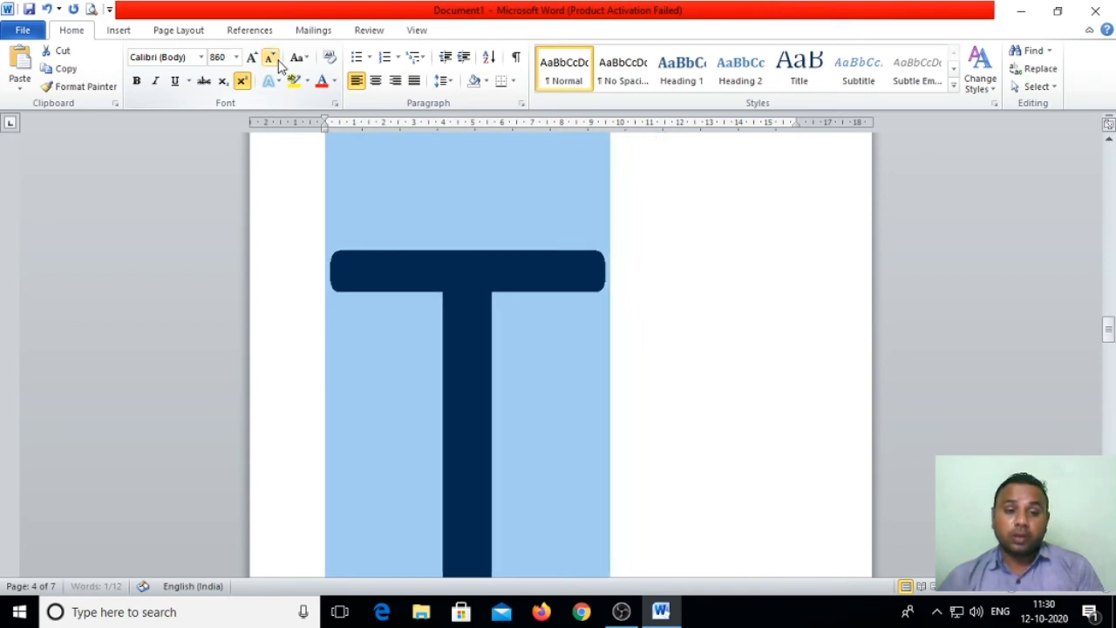
pyautogui.click(278, 63)
pyautogui.click(278, 64)
pyautogui.click(278, 64)
pyautogui.click(279, 64)
pyautogui.click(278, 64)
pyautogui.click(278, 63)
pyautogui.click(278, 64)
pyautogui.click(278, 63)
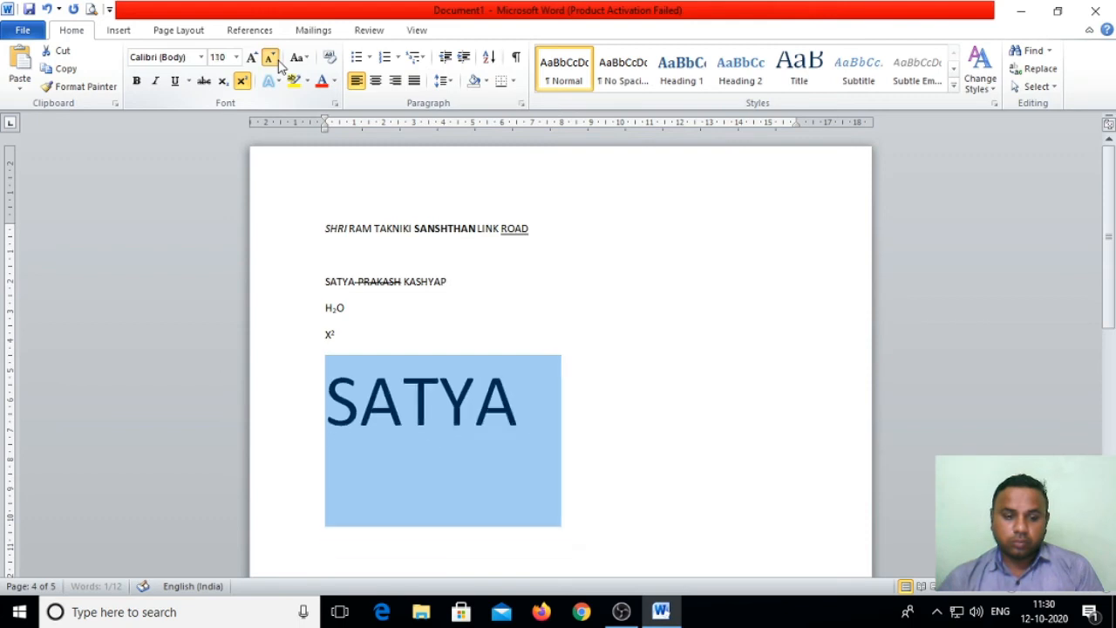
pyautogui.click(279, 64)
pyautogui.click(279, 64)
pyautogui.click(278, 64)
pyautogui.click(278, 63)
pyautogui.click(278, 63)
pyautogui.click(278, 63)
pyautogui.click(278, 63)
pyautogui.click(278, 63)
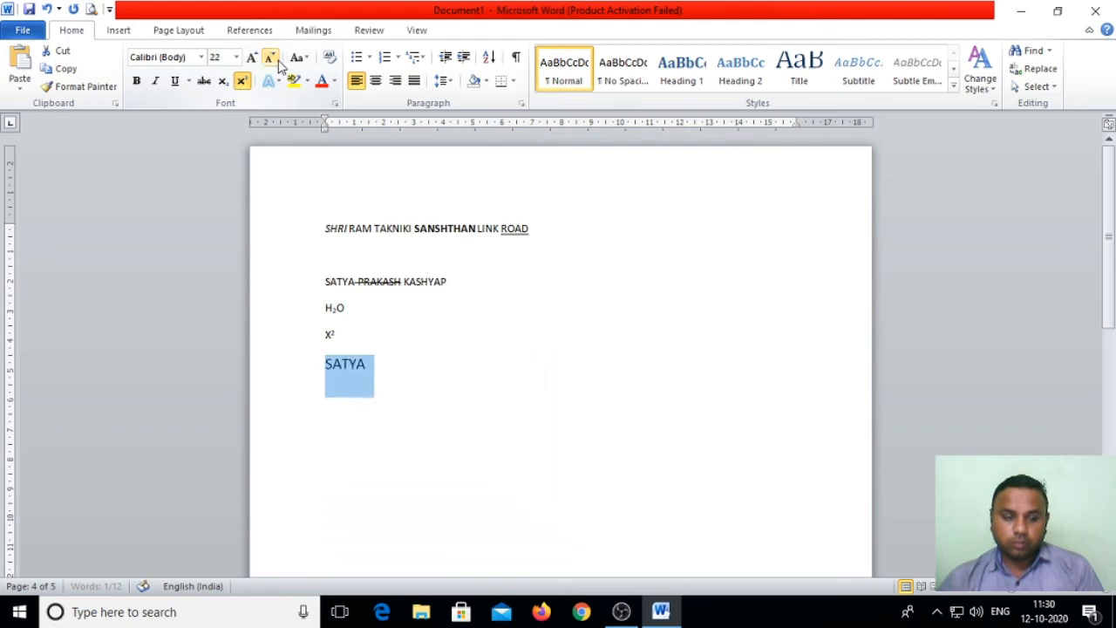
pyautogui.click(278, 64)
pyautogui.click(278, 64)
pyautogui.click(278, 63)
pyautogui.click(278, 63)
pyautogui.click(278, 63)
pyautogui.click(278, 63)
pyautogui.click(278, 64)
pyautogui.click(278, 64)
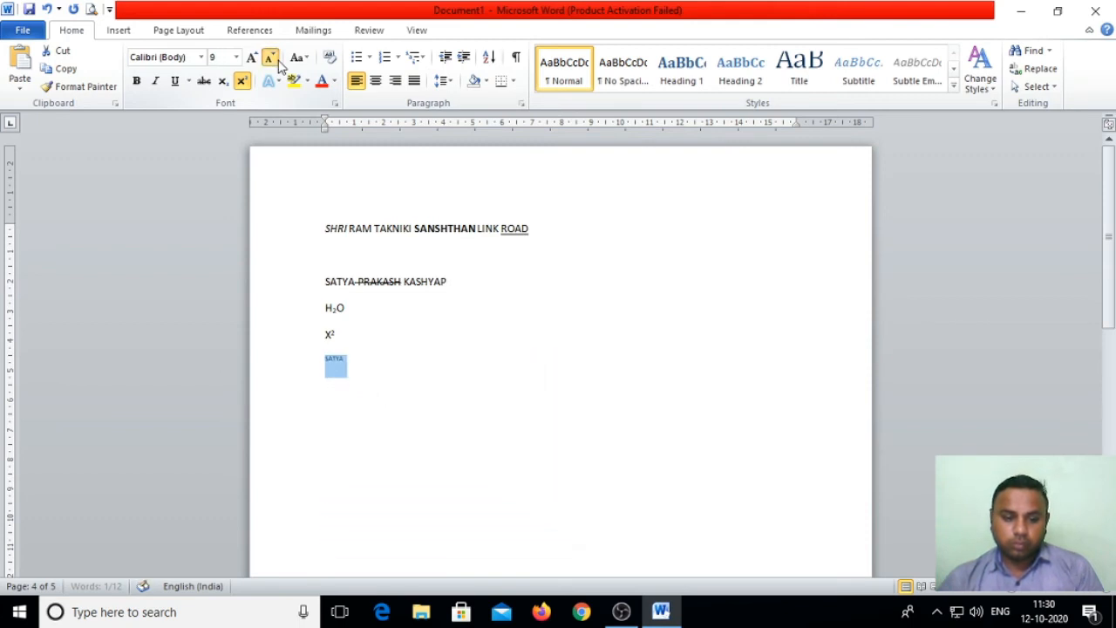
pyautogui.click(278, 64)
pyautogui.click(278, 64)
pyautogui.click(278, 64)
pyautogui.click(278, 64)
pyautogui.click(278, 64)
pyautogui.click(278, 64)
pyautogui.click(278, 64)
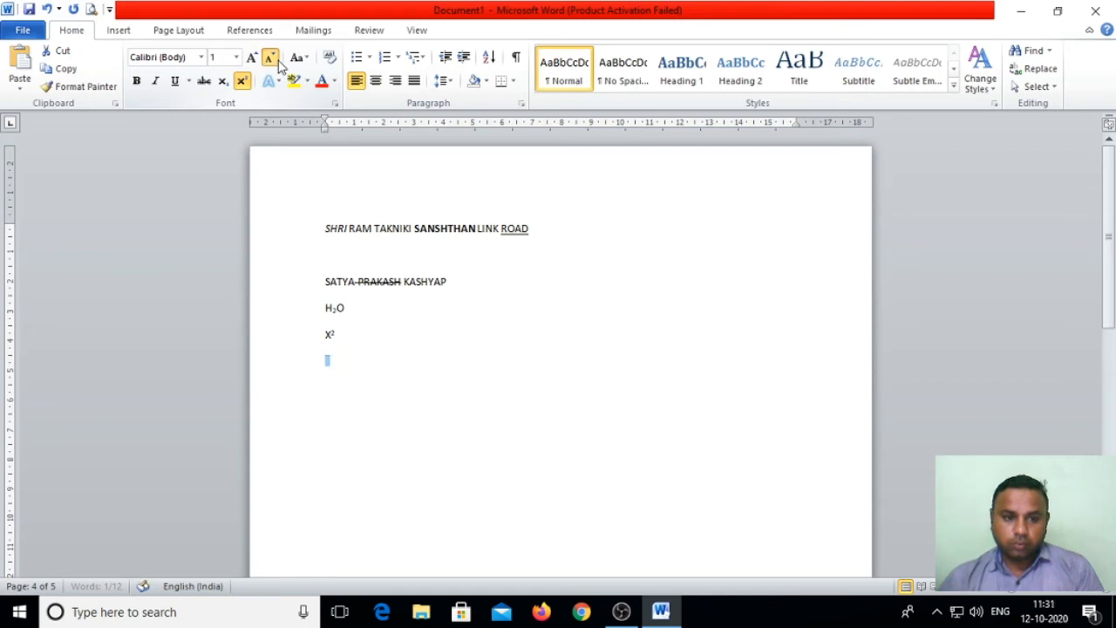
pyautogui.click(278, 63)
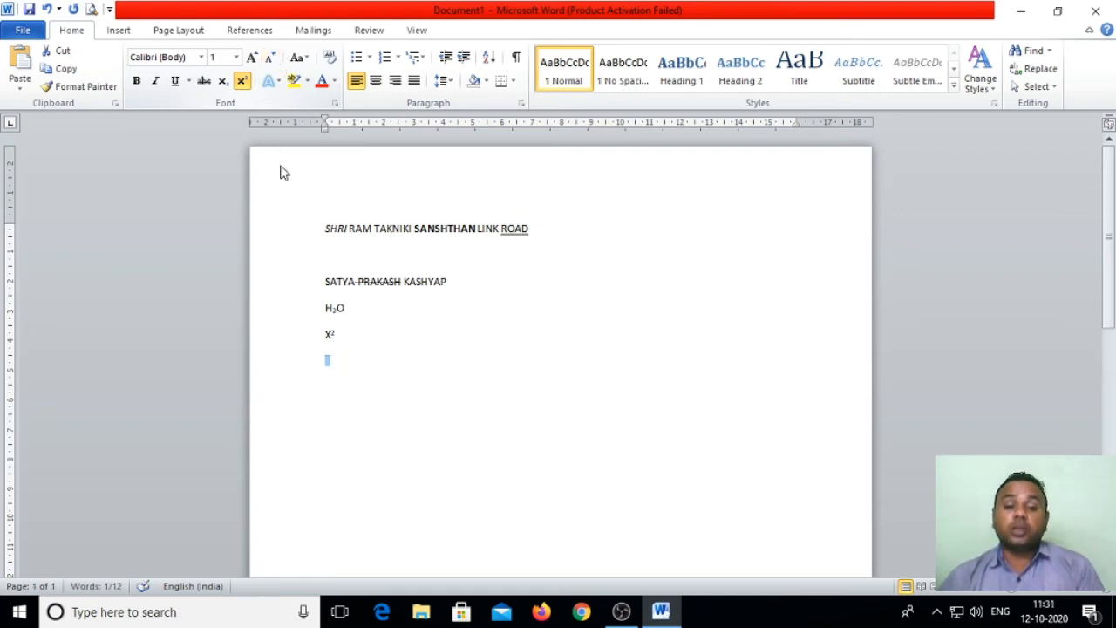
pyautogui.click(463, 411)
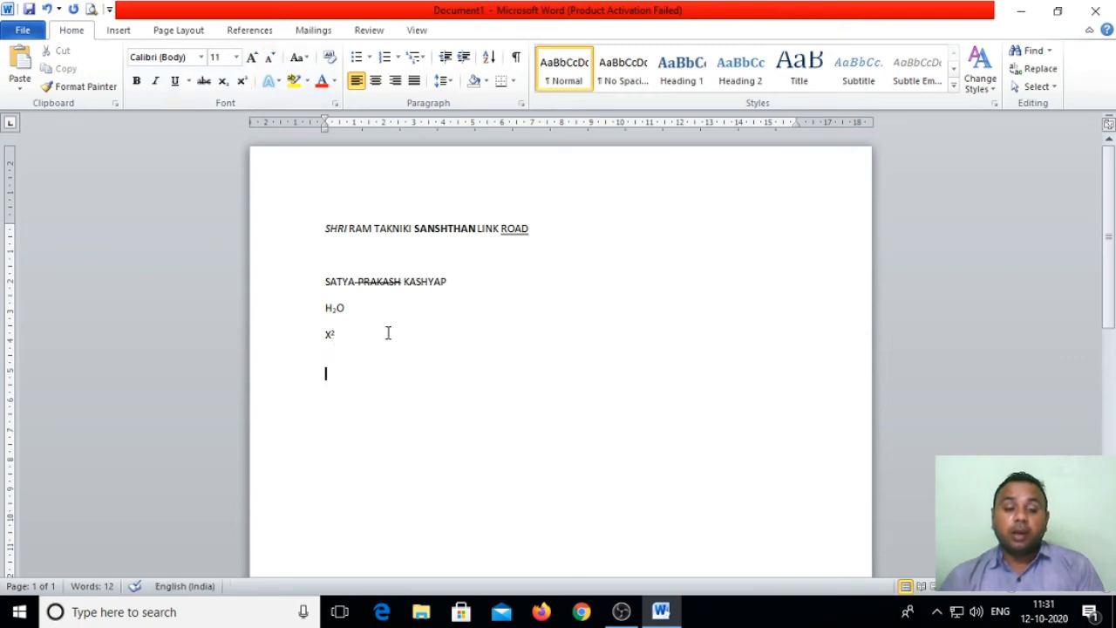
pyautogui.moveTo(356, 338); pyautogui.dragTo(319, 331)
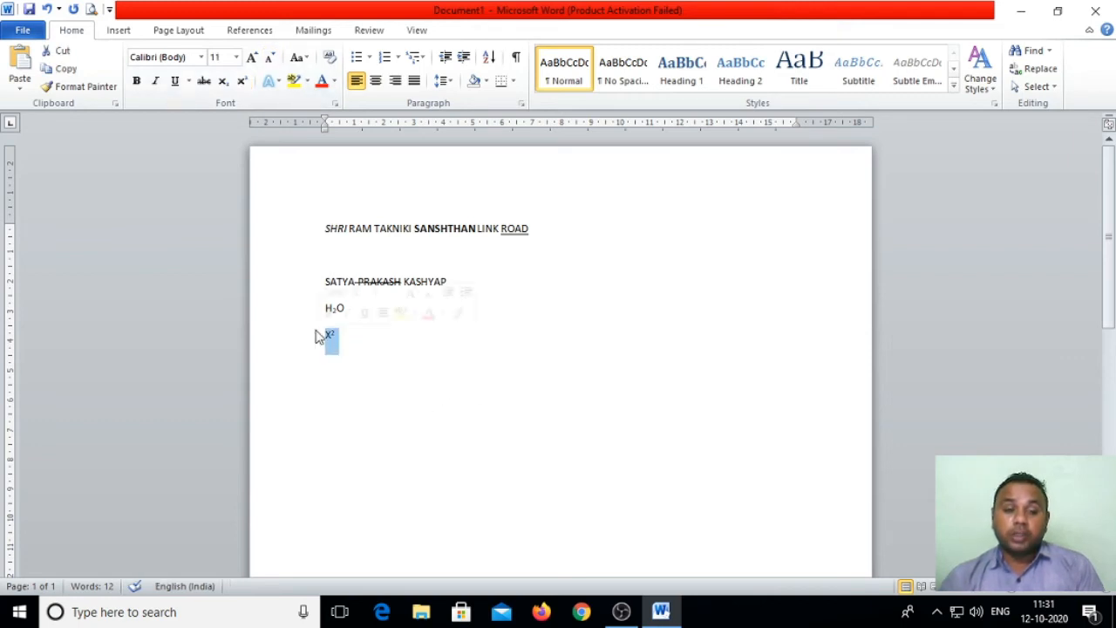
pyautogui.click(235, 57)
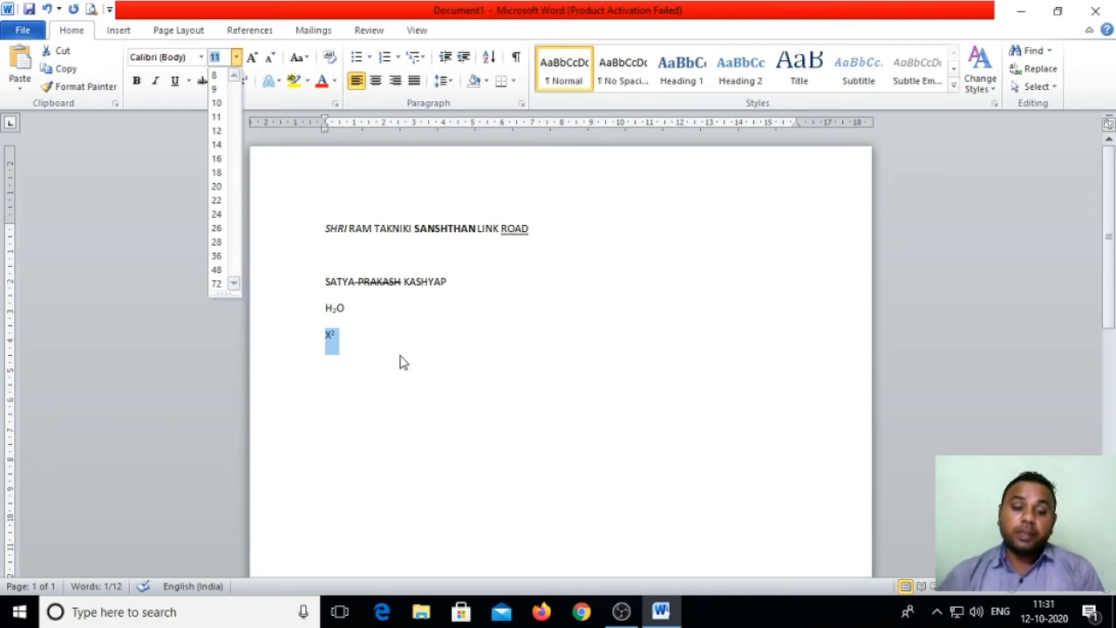
pyautogui.click(406, 386)
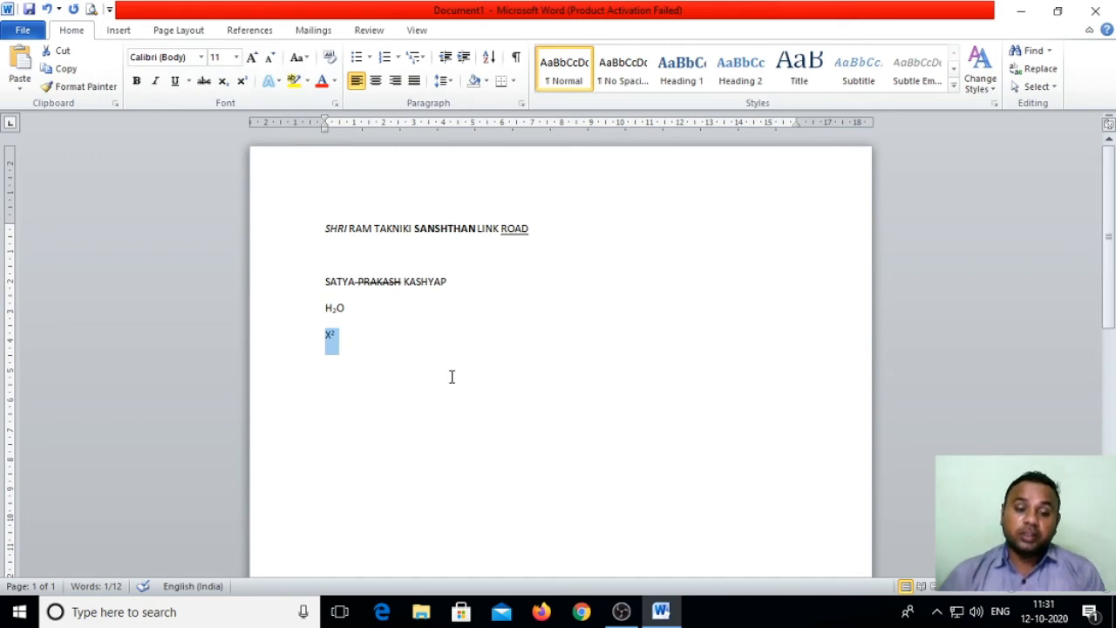
pyautogui.click(475, 316)
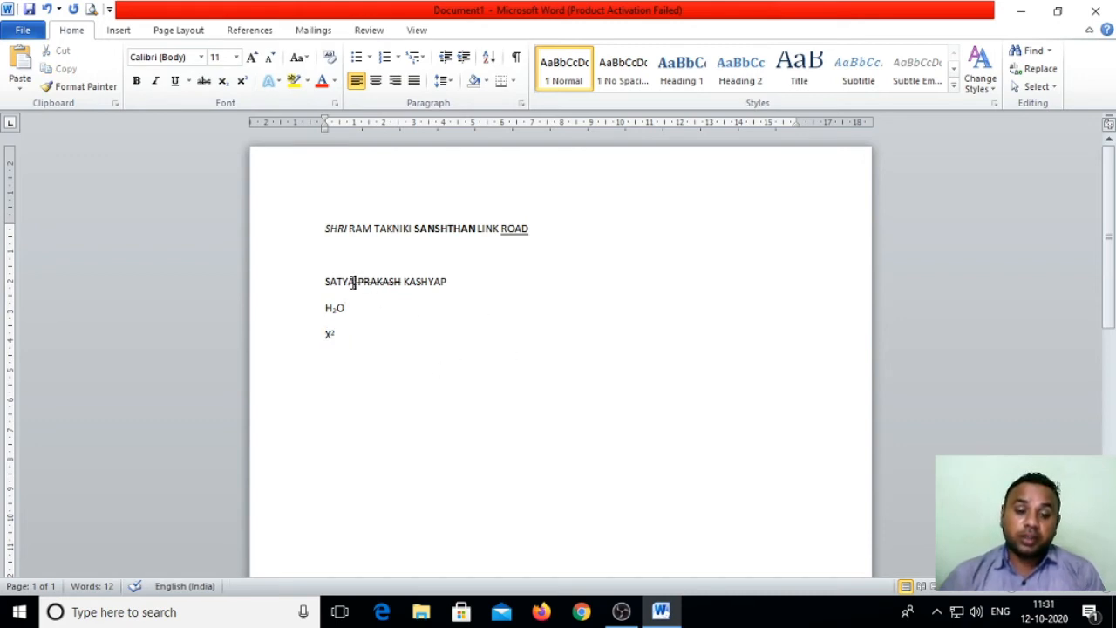
pyautogui.moveTo(353, 282); pyautogui.dragTo(324, 282)
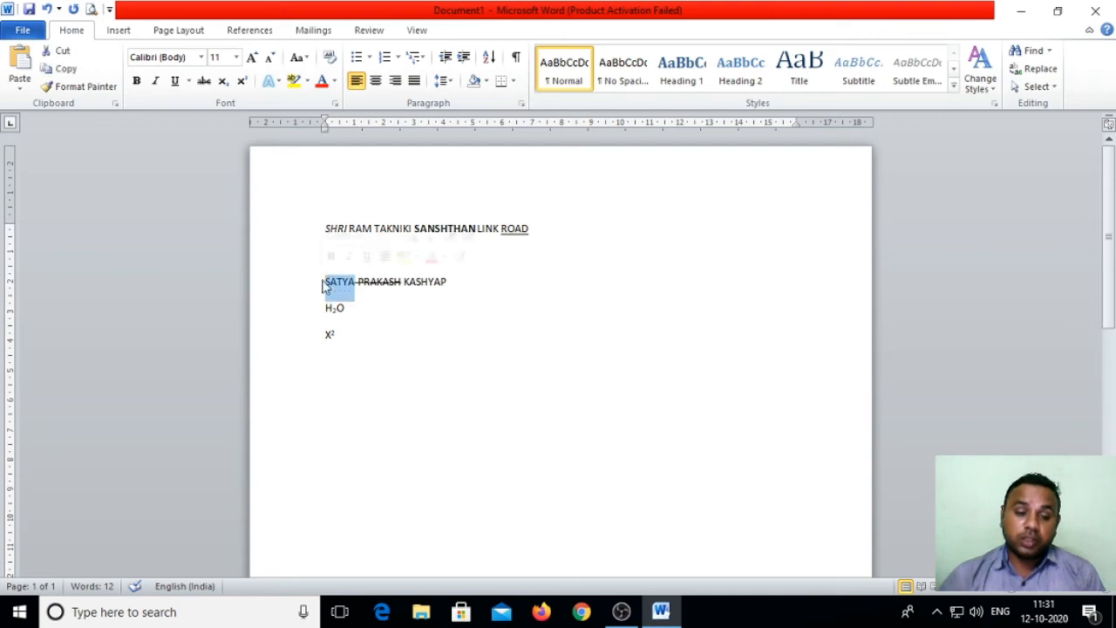
pyautogui.click(300, 58)
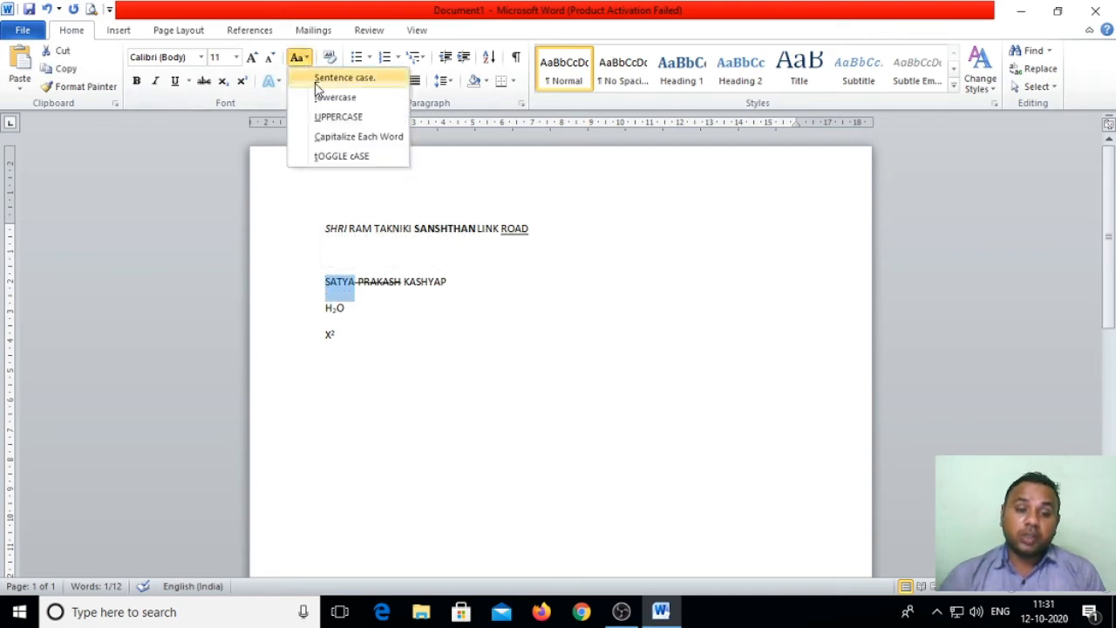
pyautogui.click(319, 116)
pyautogui.click(307, 57)
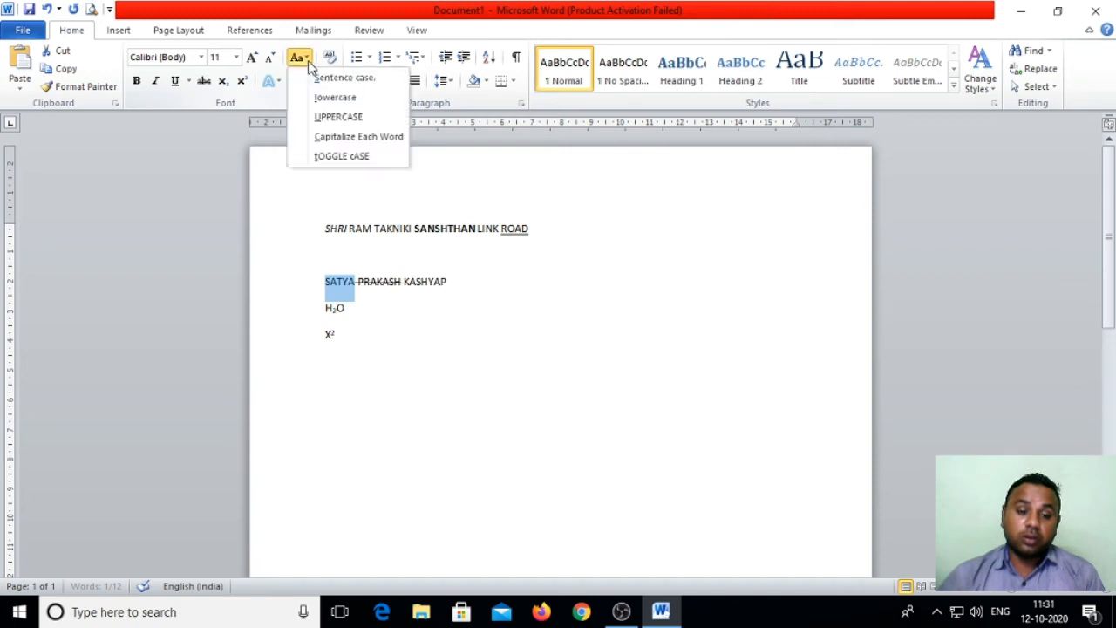
pyautogui.click(317, 97)
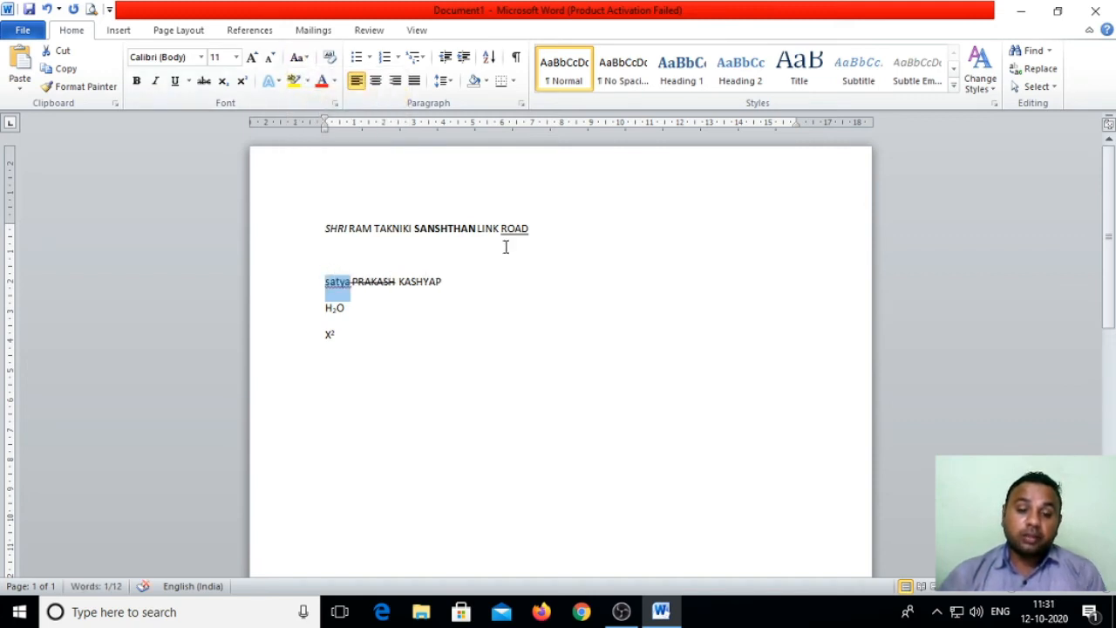
pyautogui.click(305, 57)
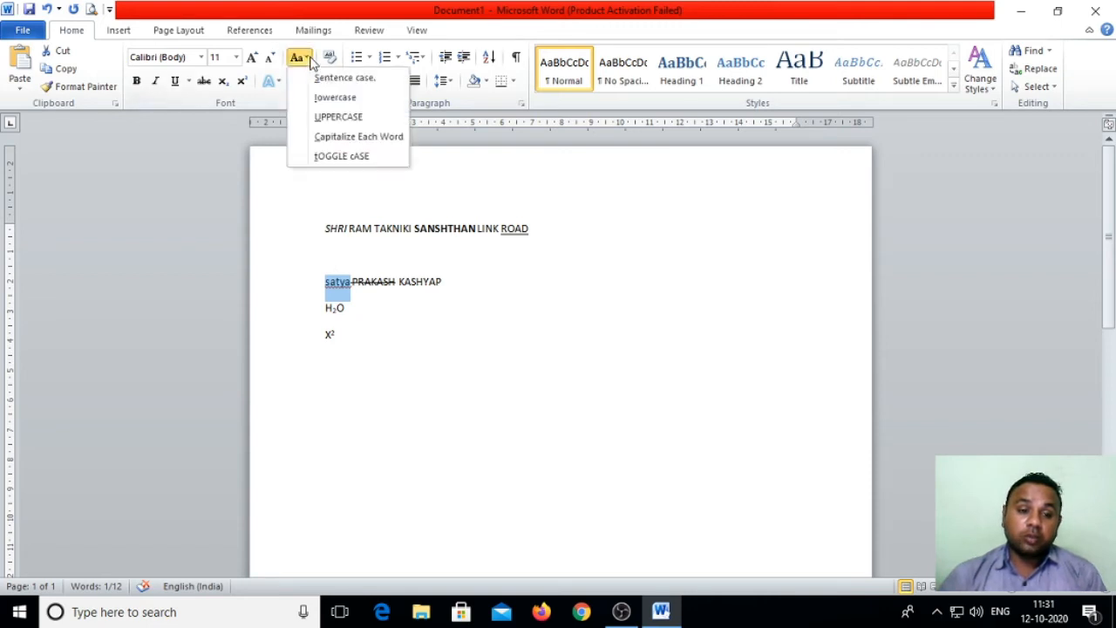
pyautogui.click(322, 120)
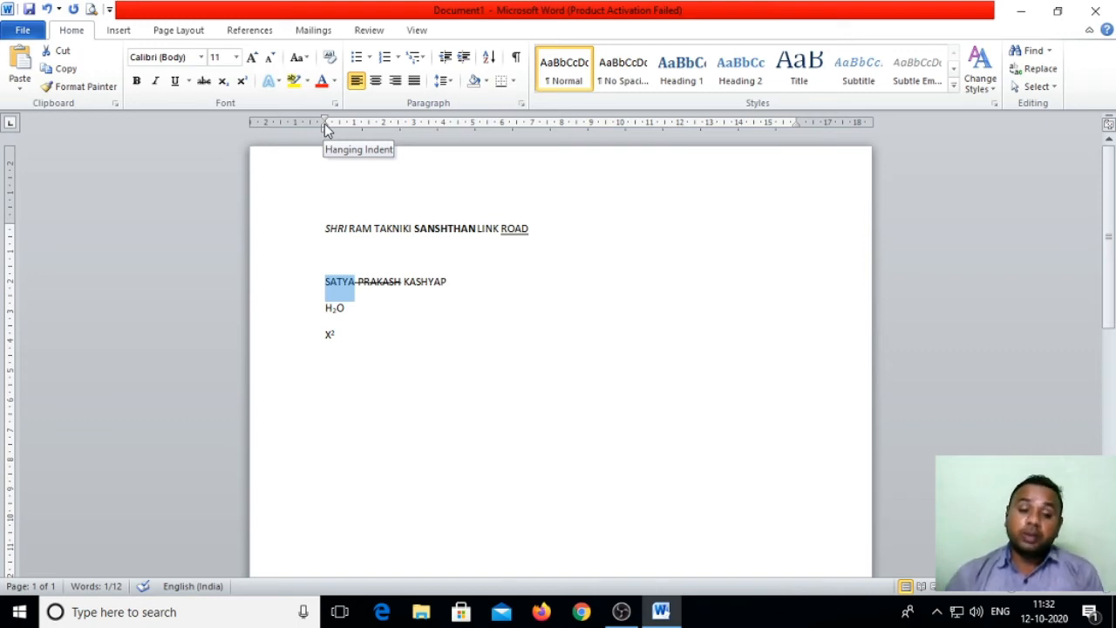
pyautogui.moveTo(560, 239); pyautogui.dragTo(328, 236)
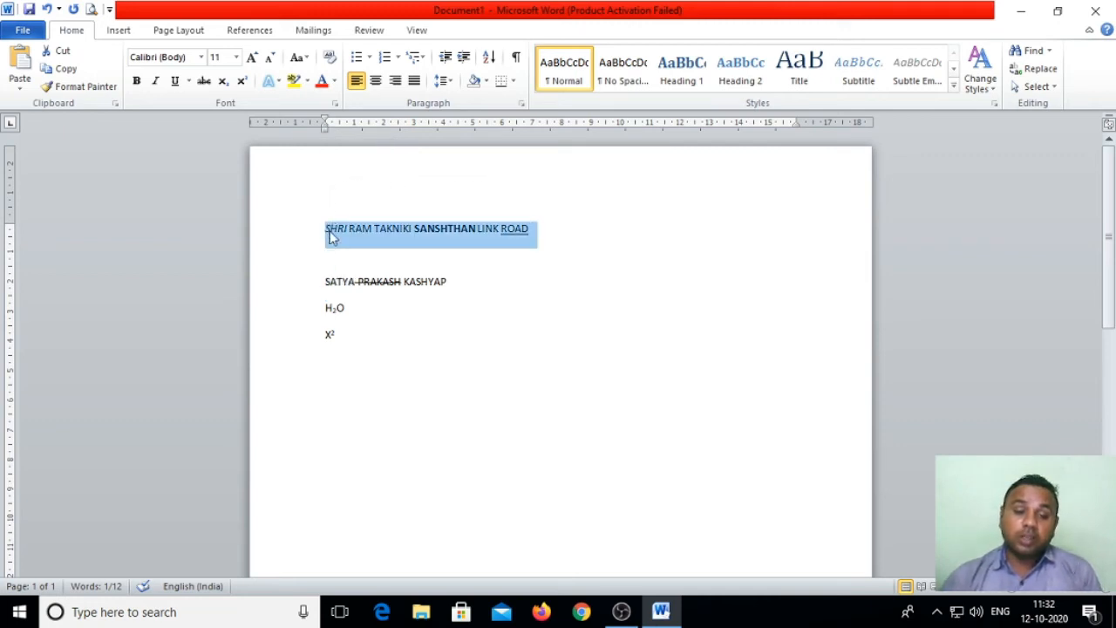
# Step: Cycle the address line through lowercase, UPPERCASE, Sentence case and Capitalize Each Word, ending on tOGGLE cASE
pyautogui.click(305, 59)
pyautogui.click(317, 102)
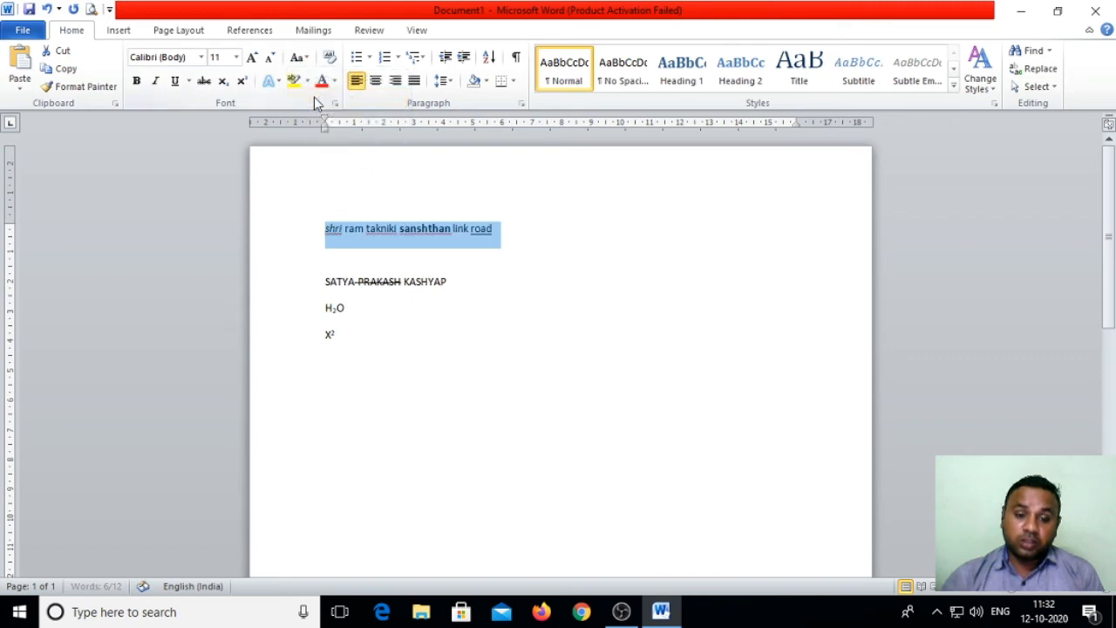
pyautogui.click(298, 58)
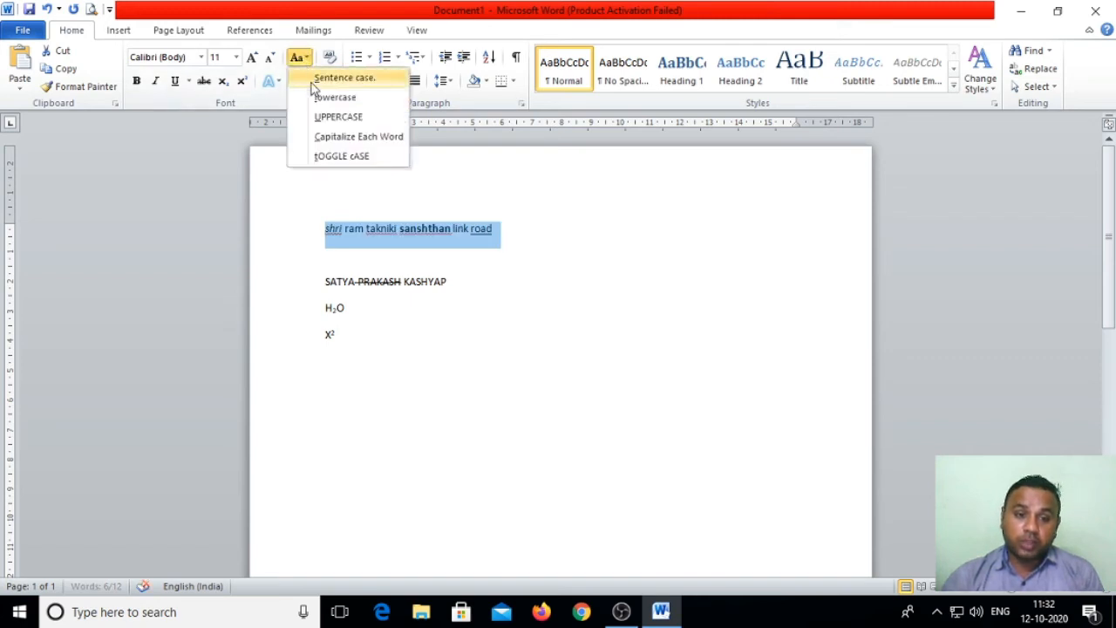
pyautogui.click(321, 116)
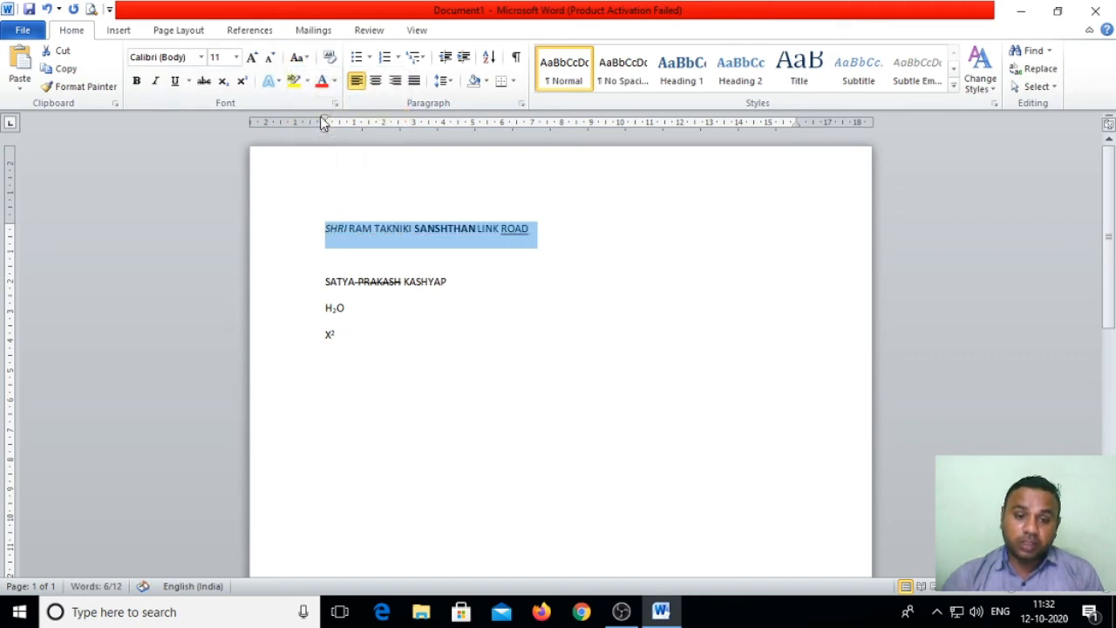
pyautogui.click(298, 57)
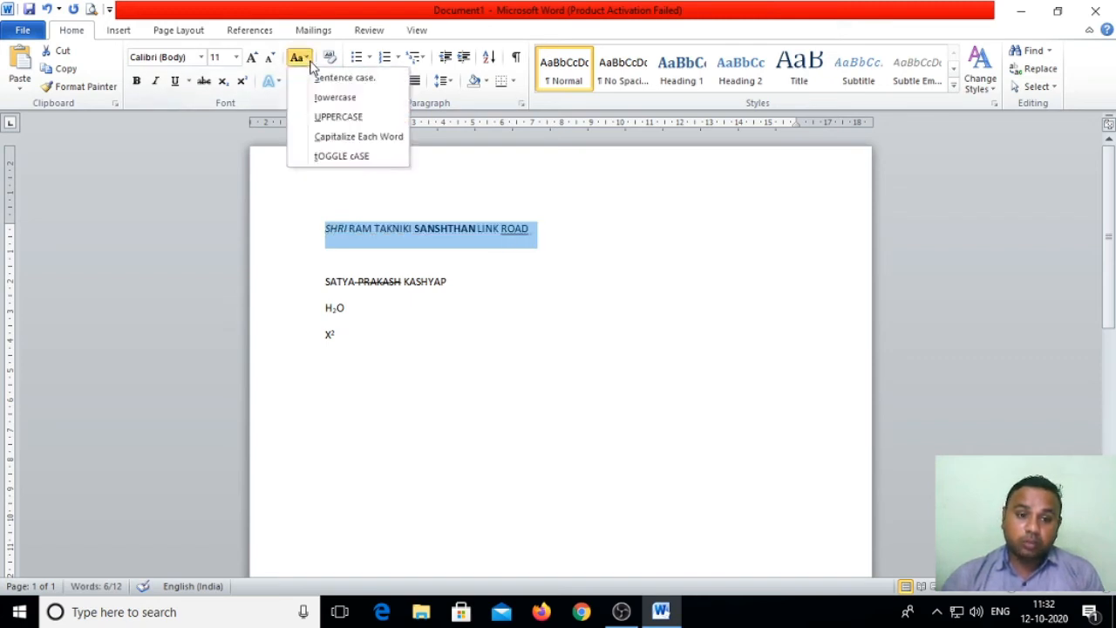
pyautogui.click(320, 81)
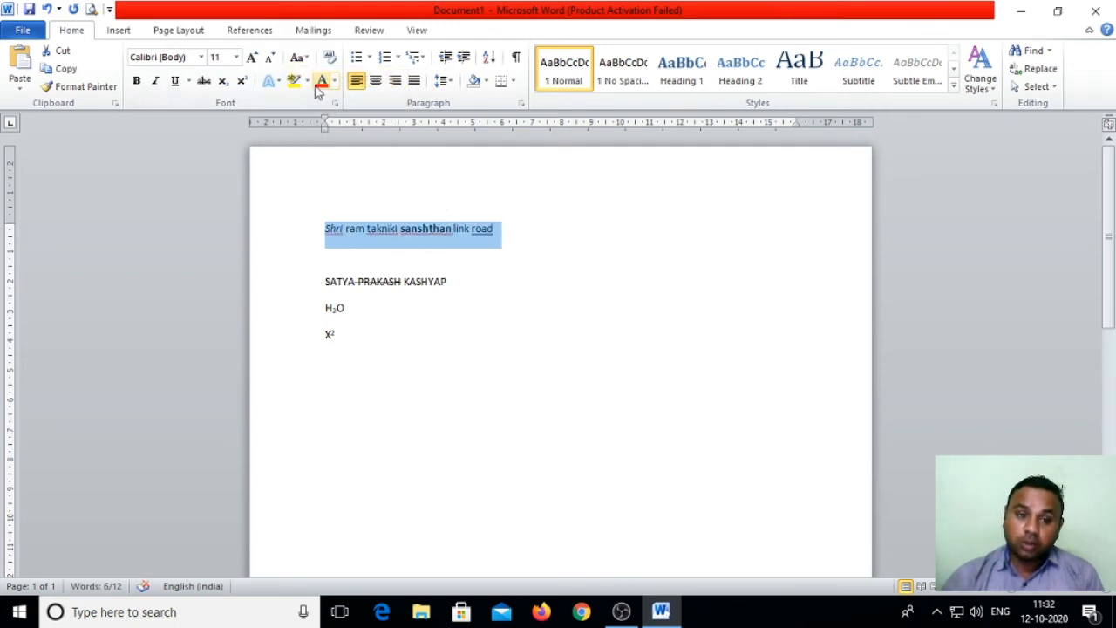
pyautogui.click(298, 58)
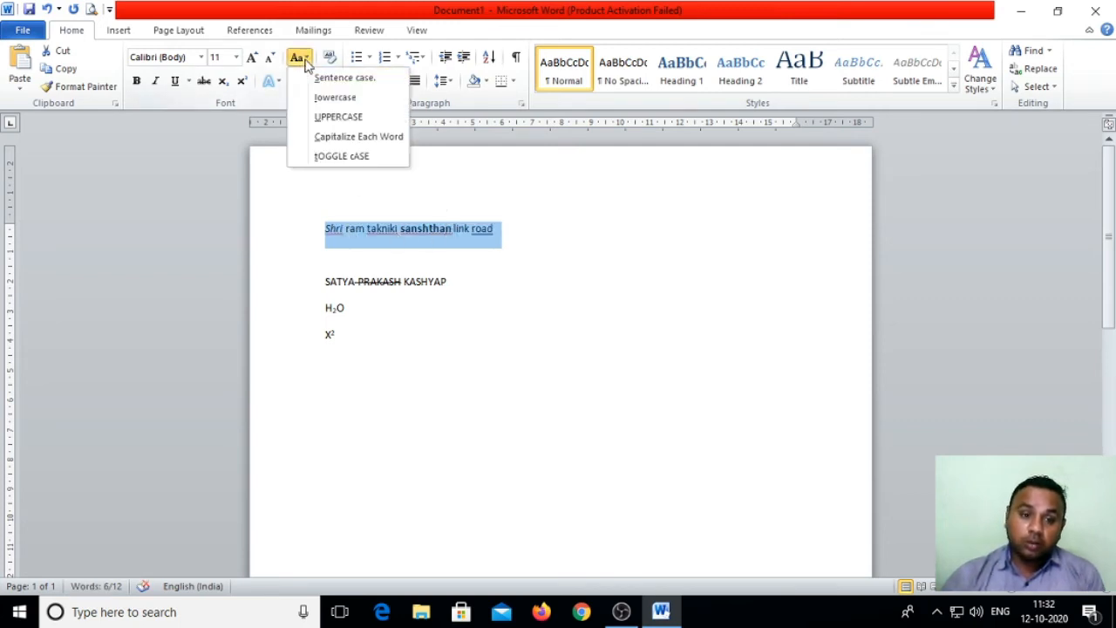
pyautogui.click(321, 139)
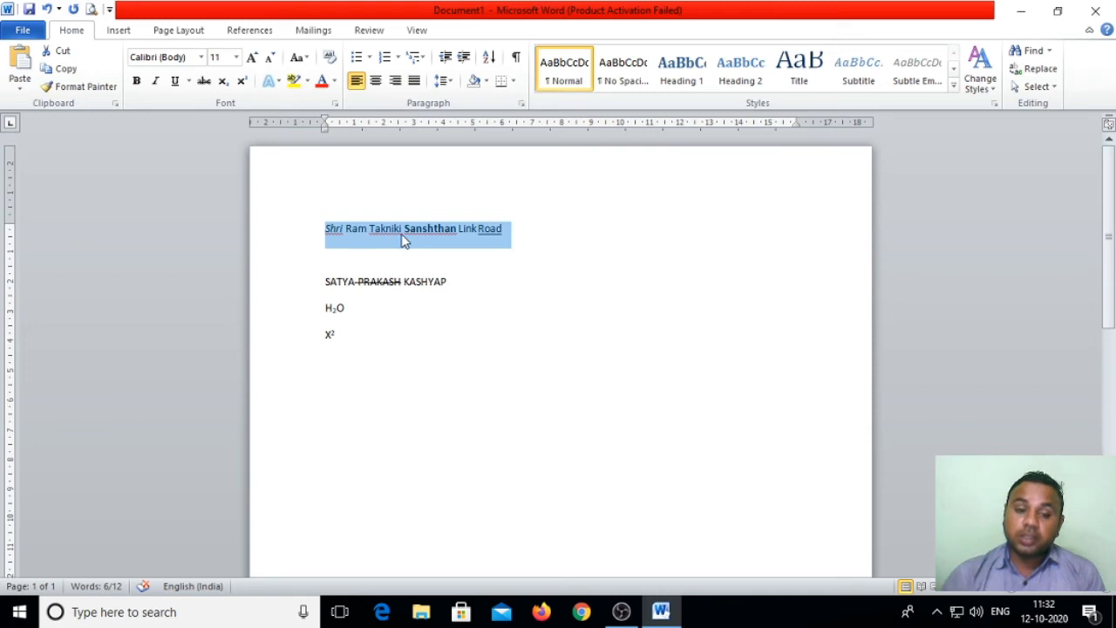
pyautogui.click(305, 59)
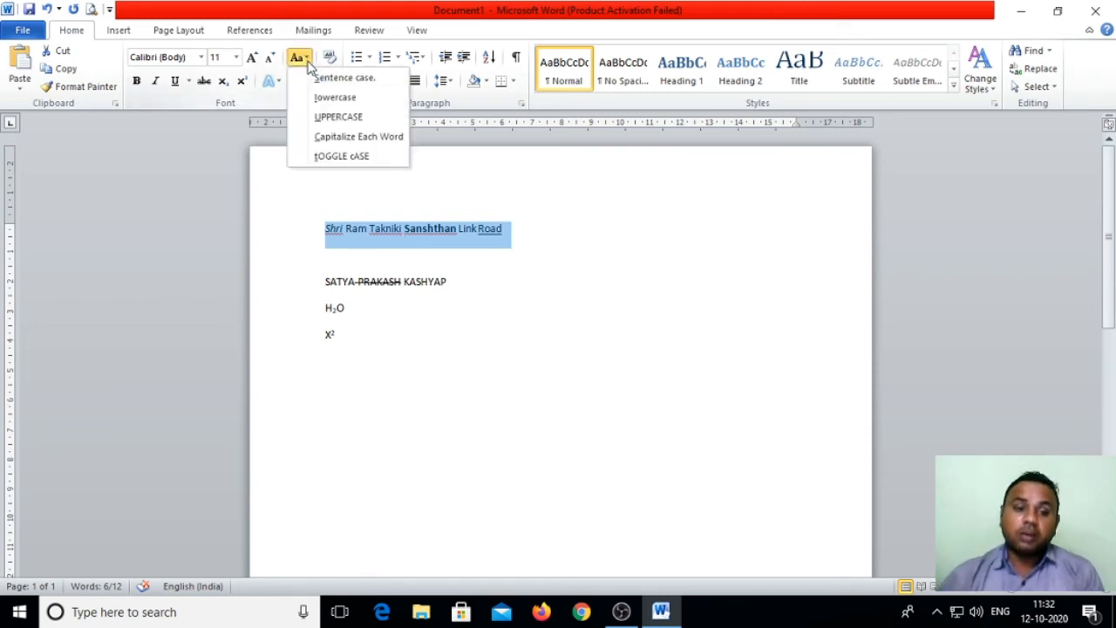
pyautogui.click(336, 157)
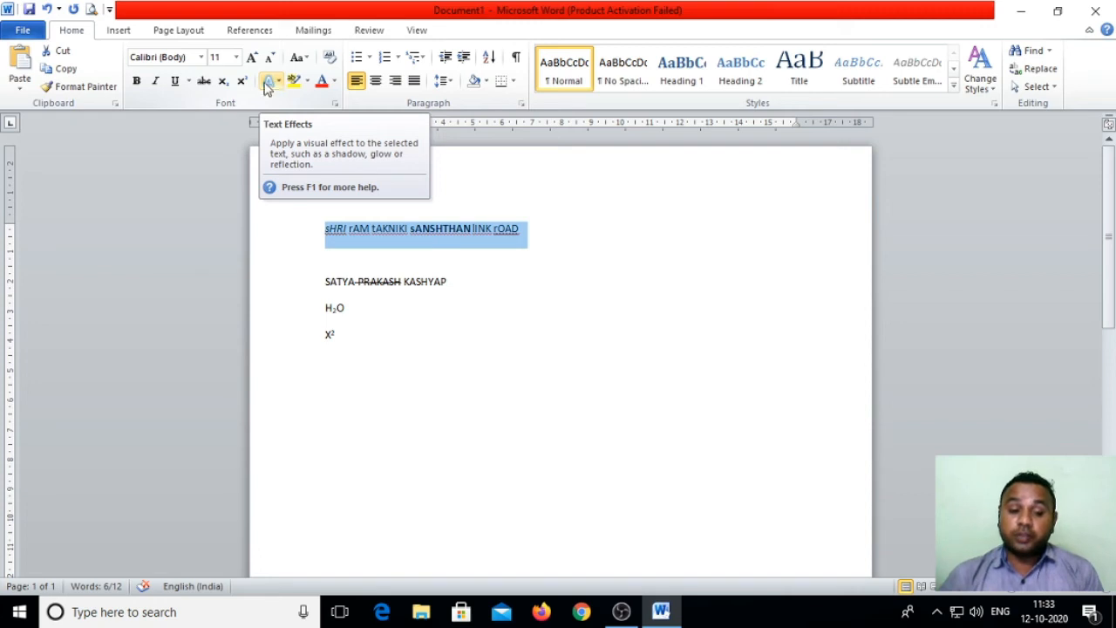
pyautogui.click(531, 234)
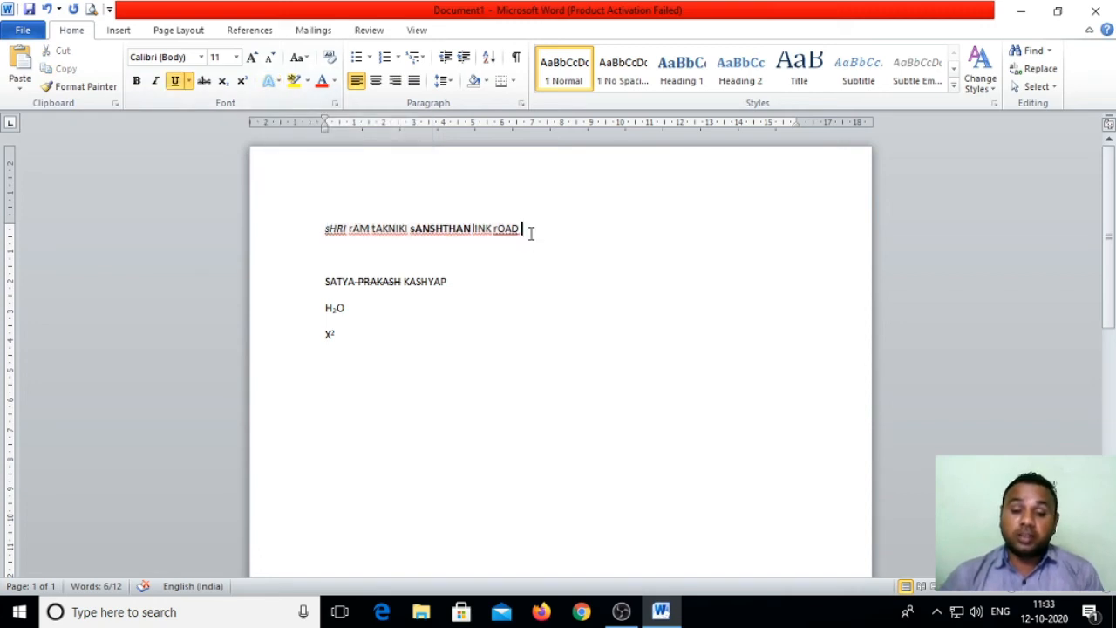
# Step: Reselect the whole address line and switch it back to UPPERCASE
pyautogui.moveTo(531, 234); pyautogui.dragTo(330, 233)
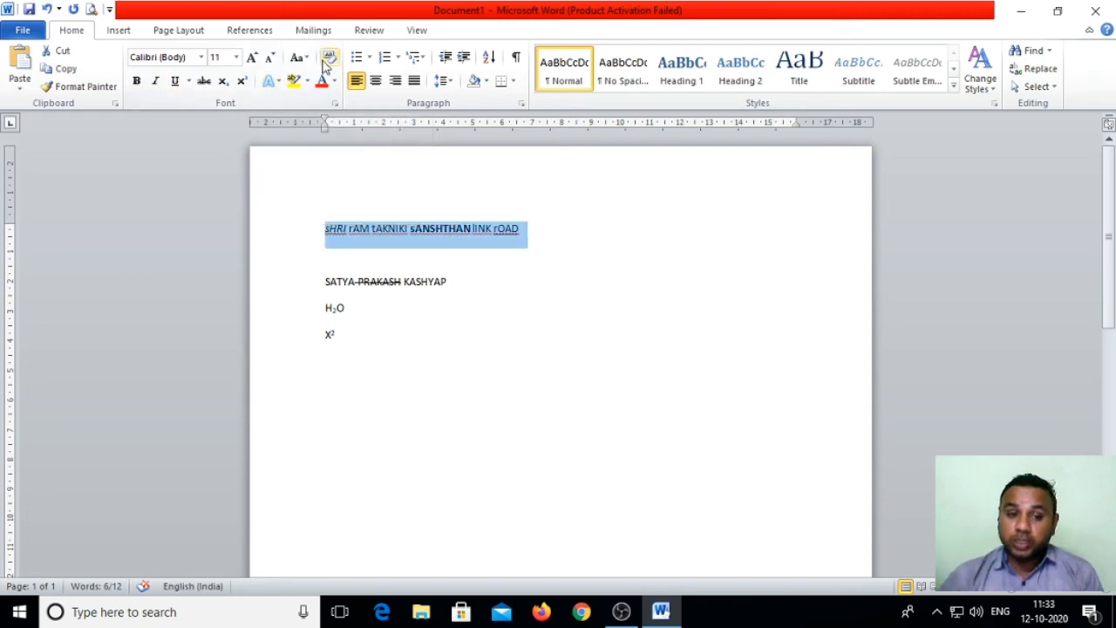
pyautogui.click(297, 57)
pyautogui.click(336, 116)
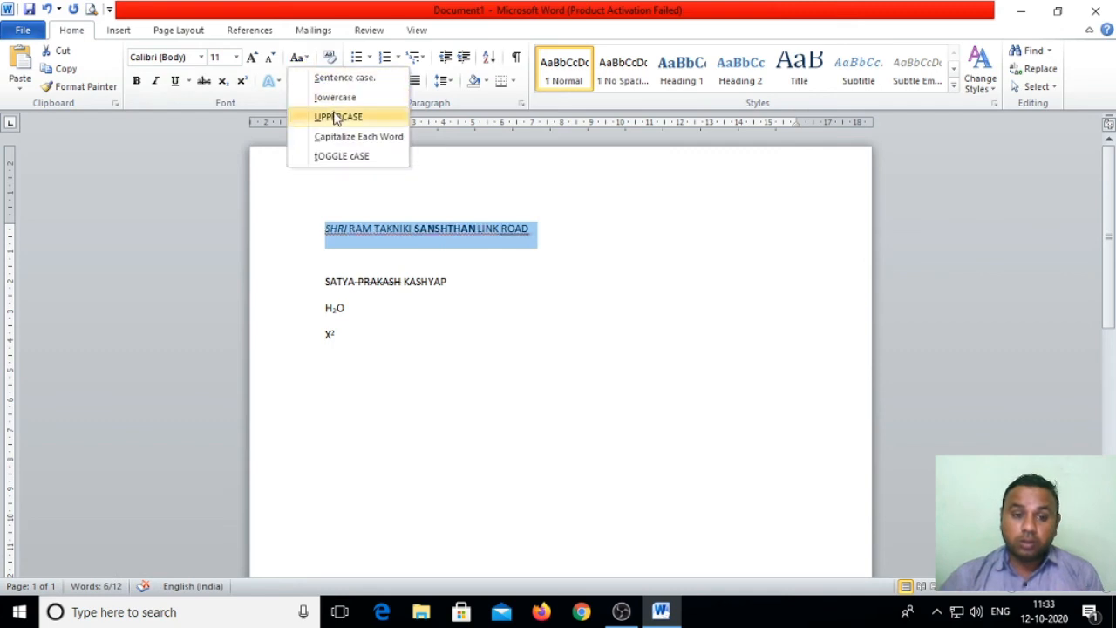
# Step: Toggle bold and underline on and off, then dismiss Text Effects without applying one
pyautogui.click(139, 81)
pyautogui.click(138, 81)
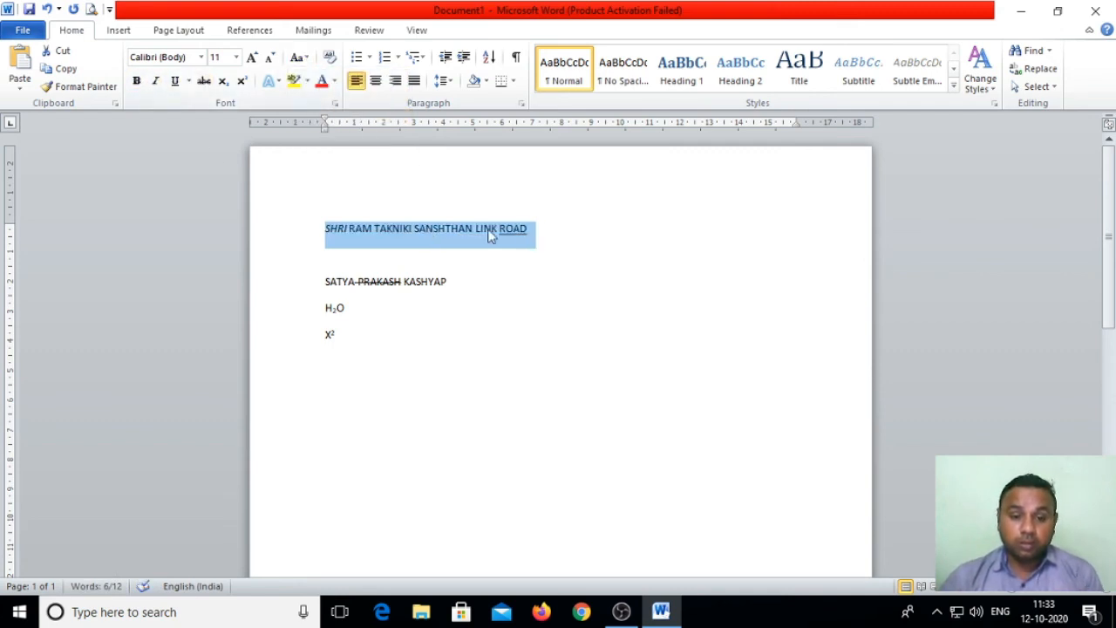
pyautogui.click(175, 80)
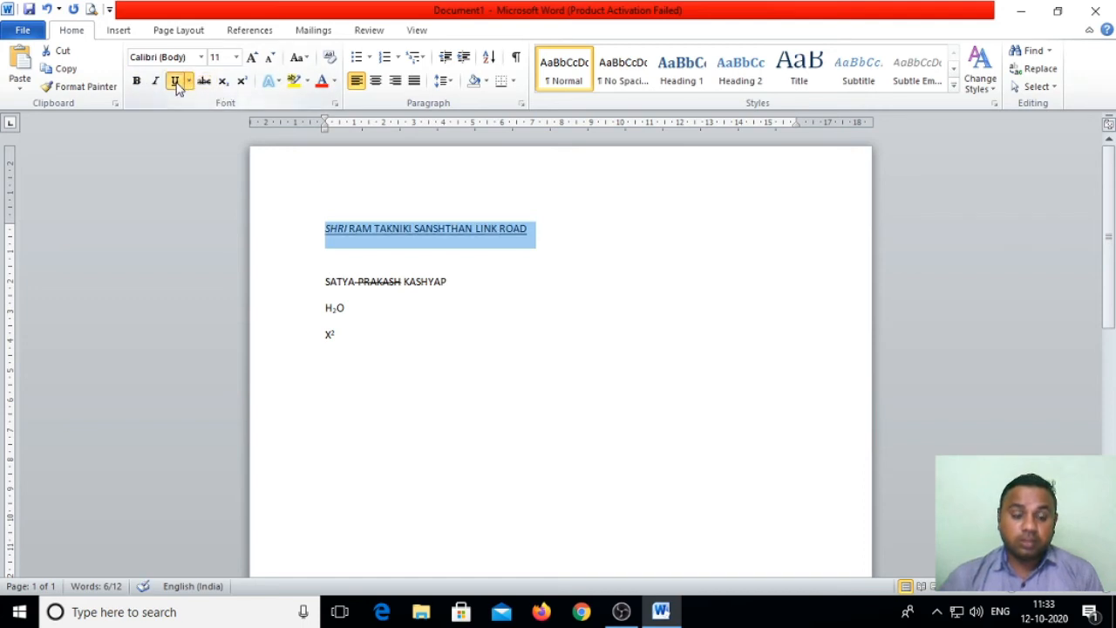
pyautogui.click(176, 80)
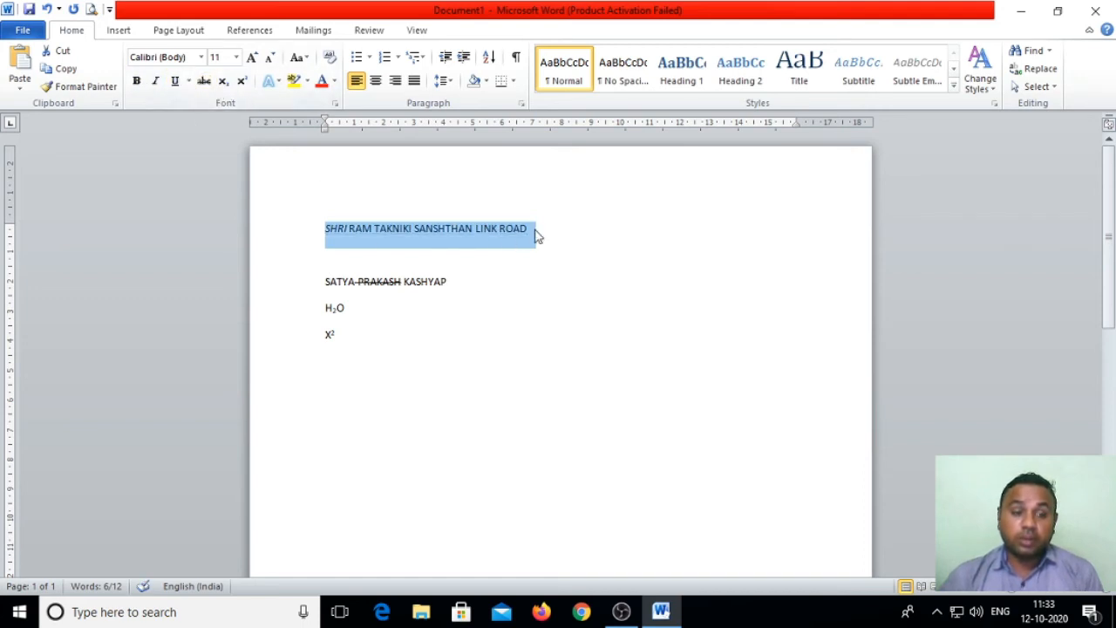
pyautogui.click(278, 82)
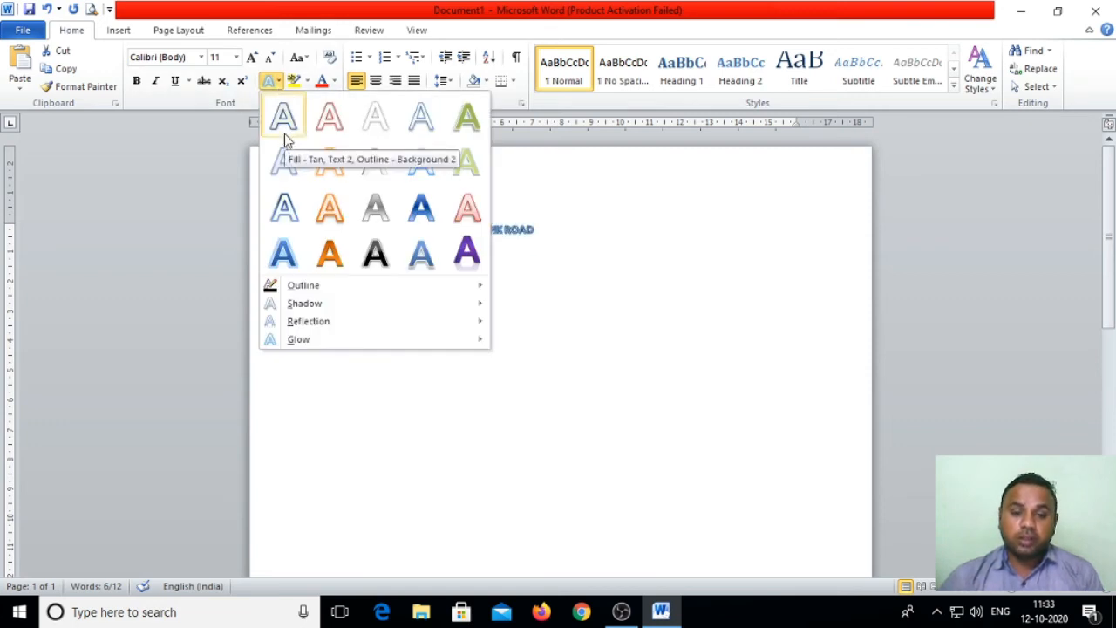
pyautogui.click(648, 282)
pyautogui.click(613, 249)
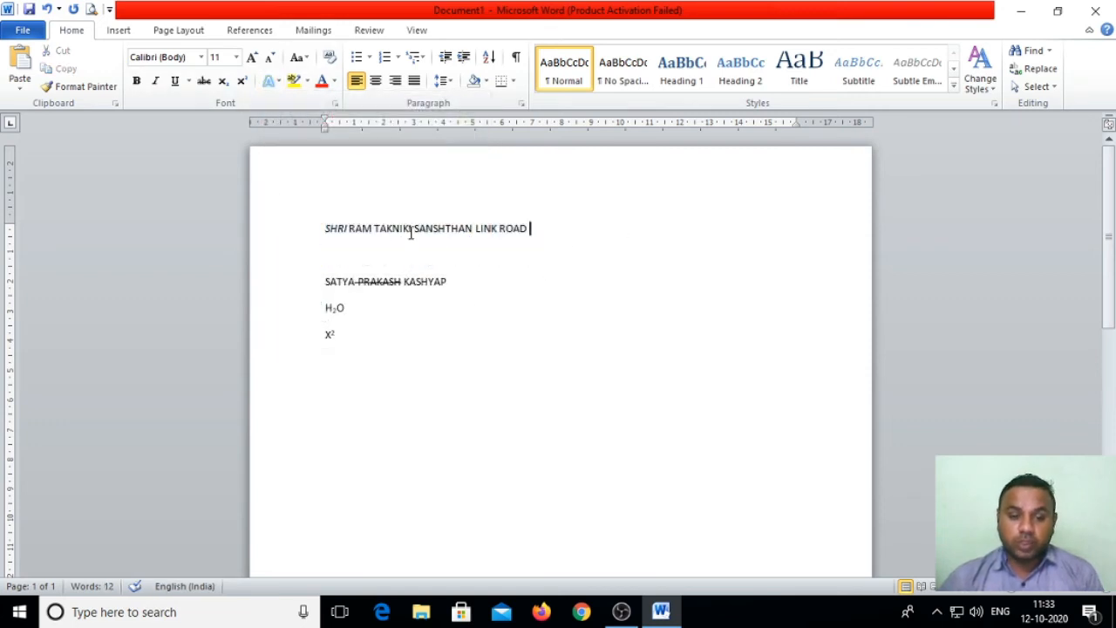
# Step: Insert blank lines above the address line to push it down the page
pyautogui.click(325, 231)
pyautogui.press('Return')
pyautogui.press('Return')
pyautogui.press('Return')
pyautogui.press('Return')
pyautogui.press('Return')
pyautogui.press('Return')
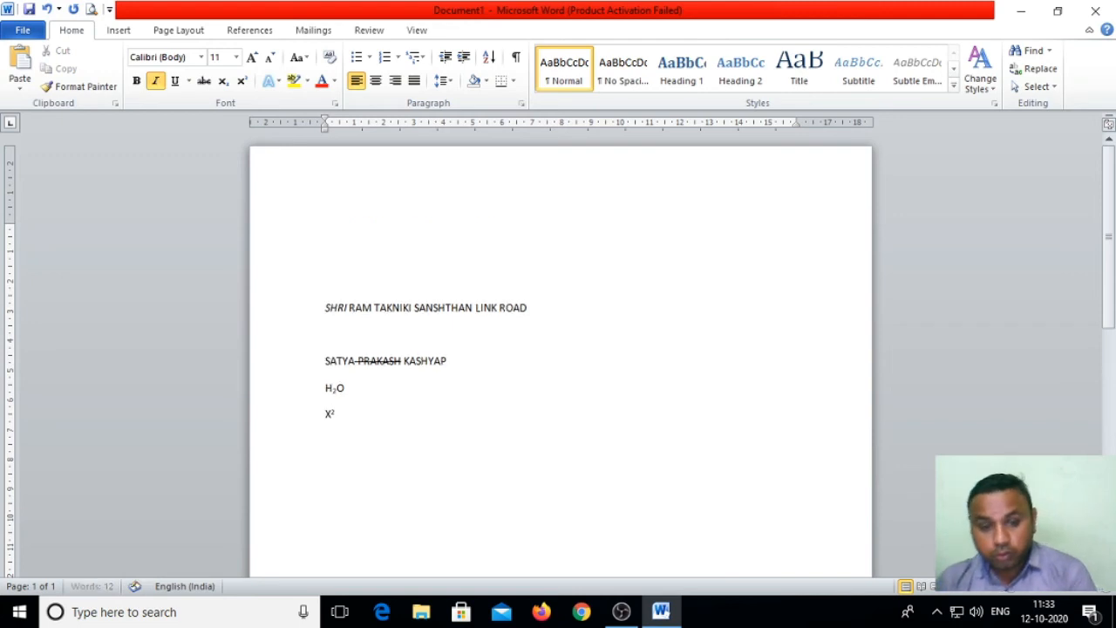
pyautogui.press('Return')
pyautogui.press('Return')
pyautogui.press('Return')
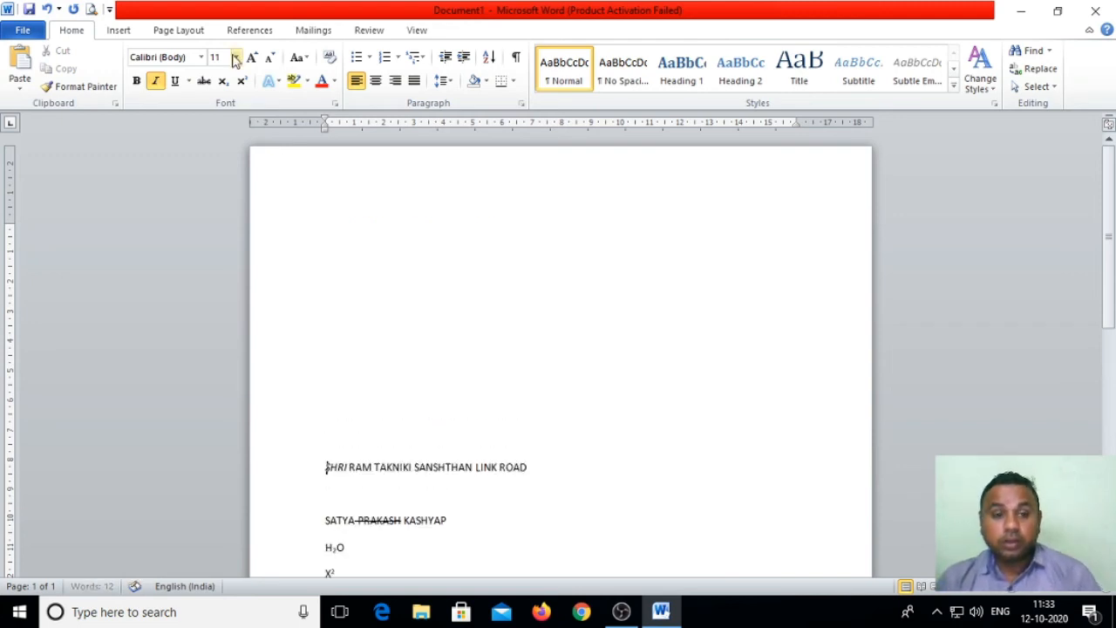
pyautogui.click(270, 80)
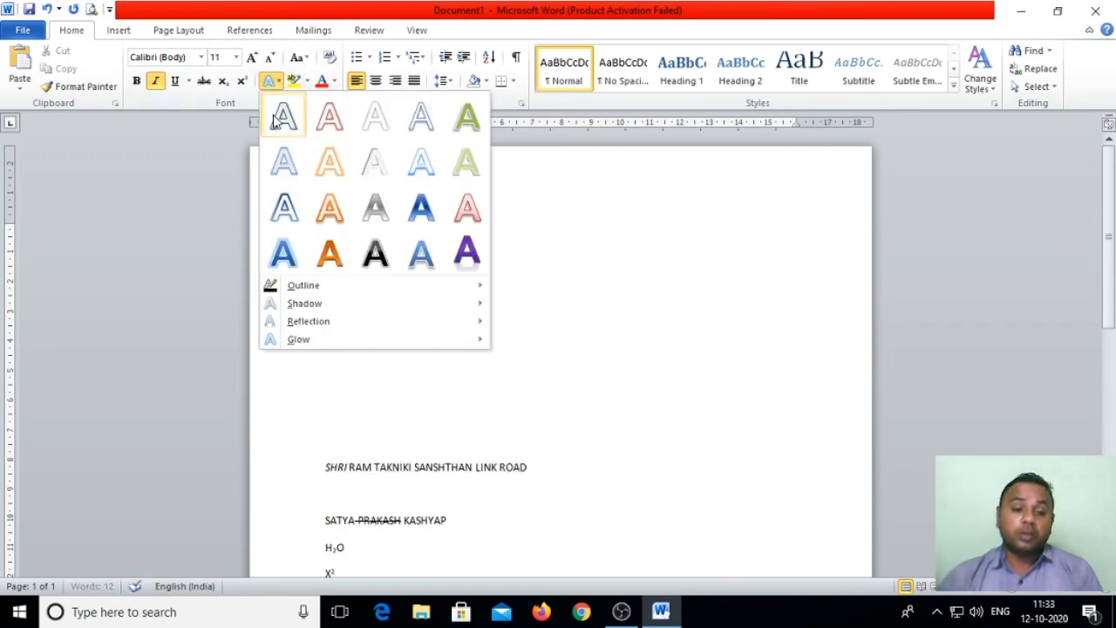
pyautogui.click(555, 259)
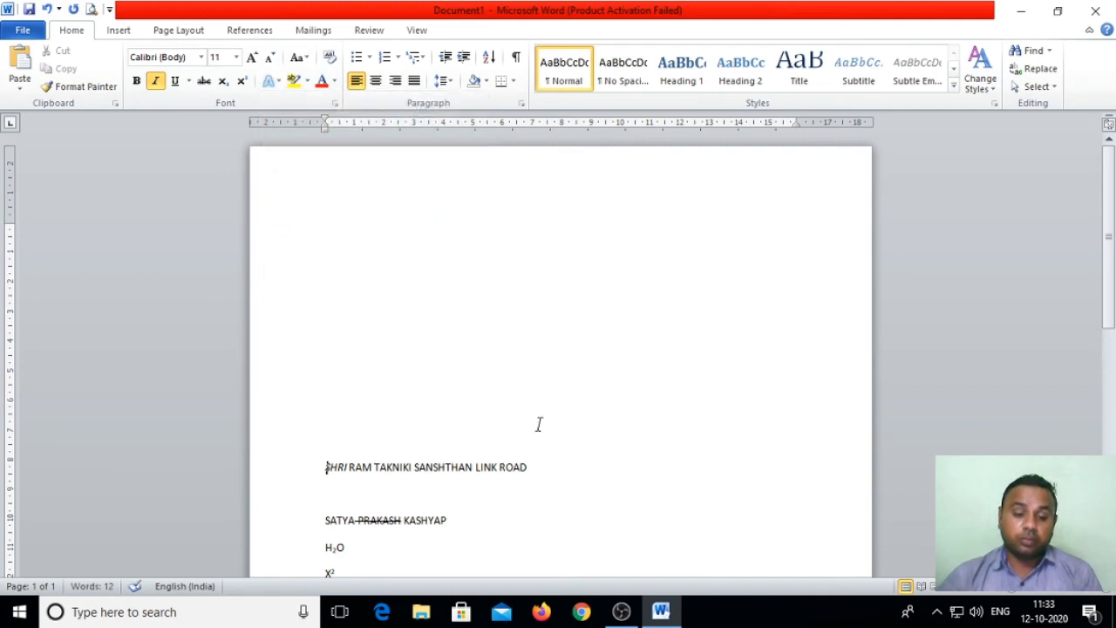
# Step: Apply the gradient text effect to the address line and set it to 22 pt
pyautogui.click(550, 466)
pyautogui.moveTo(550, 467); pyautogui.dragTo(314, 468)
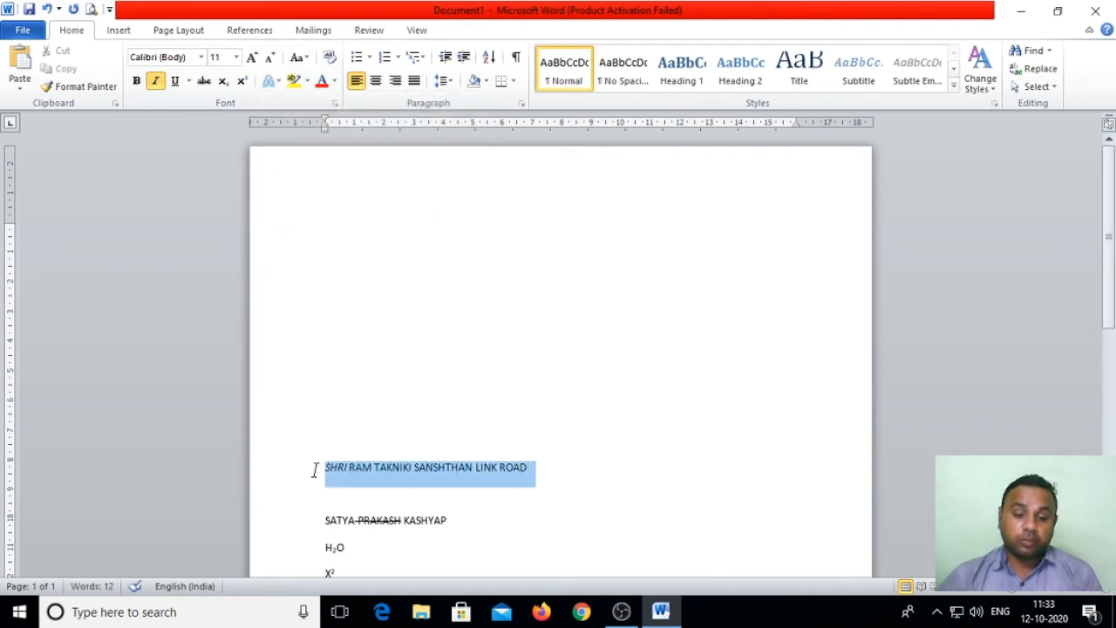
pyautogui.click(270, 80)
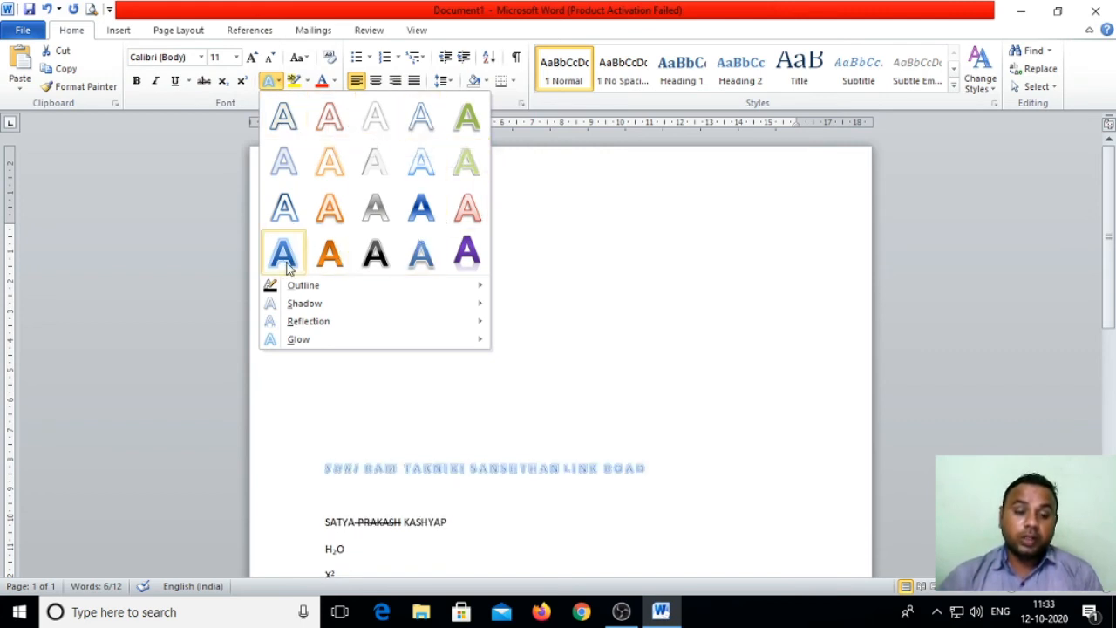
pyautogui.click(370, 262)
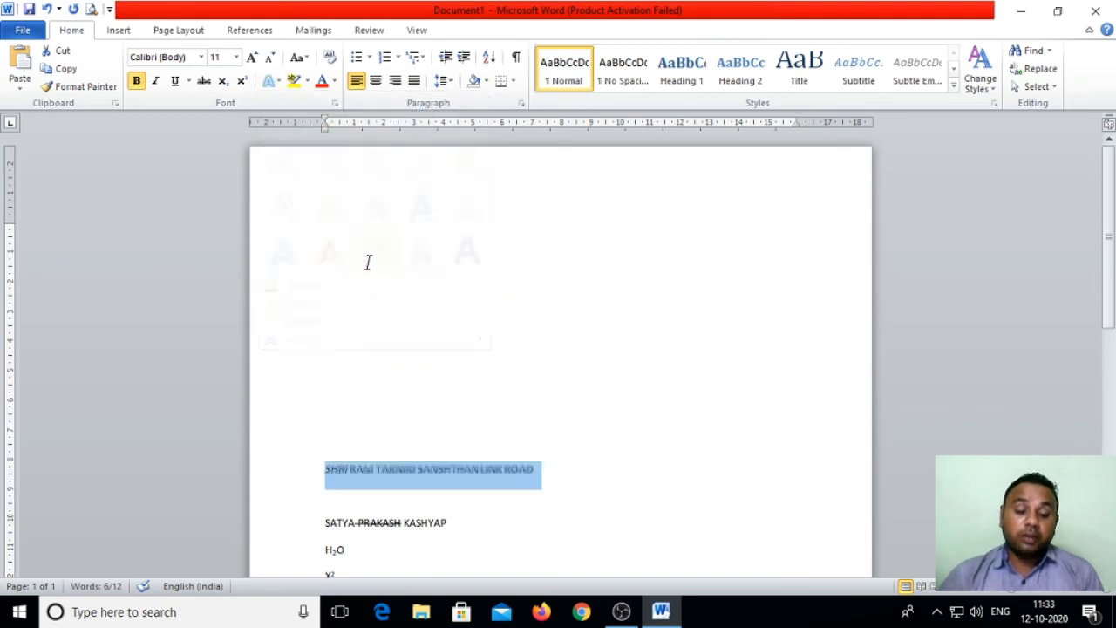
pyautogui.click(236, 57)
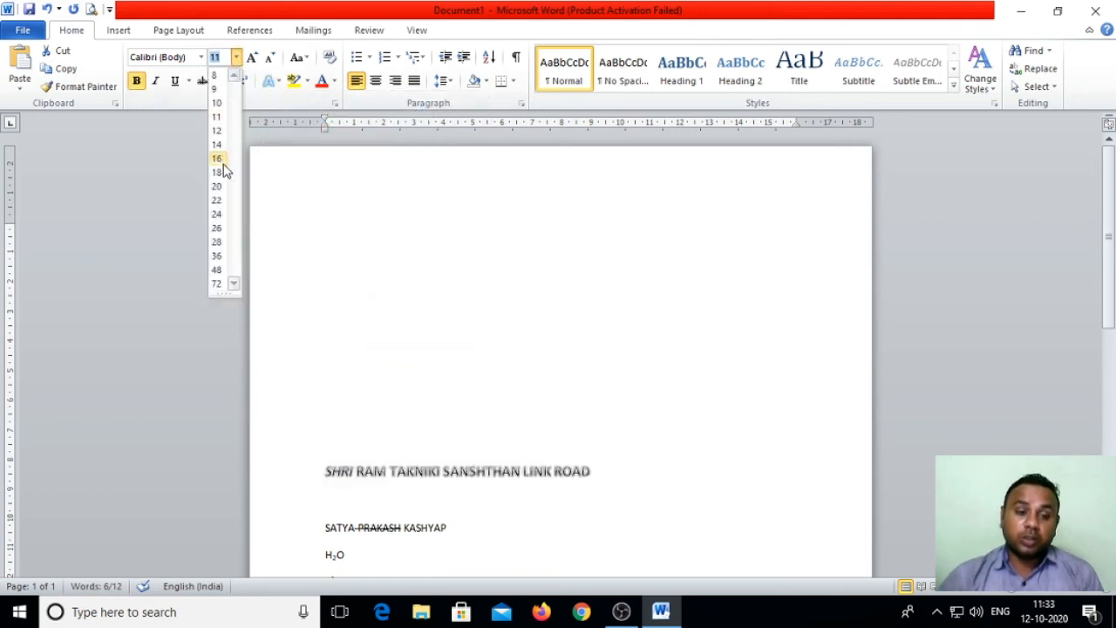
pyautogui.click(216, 201)
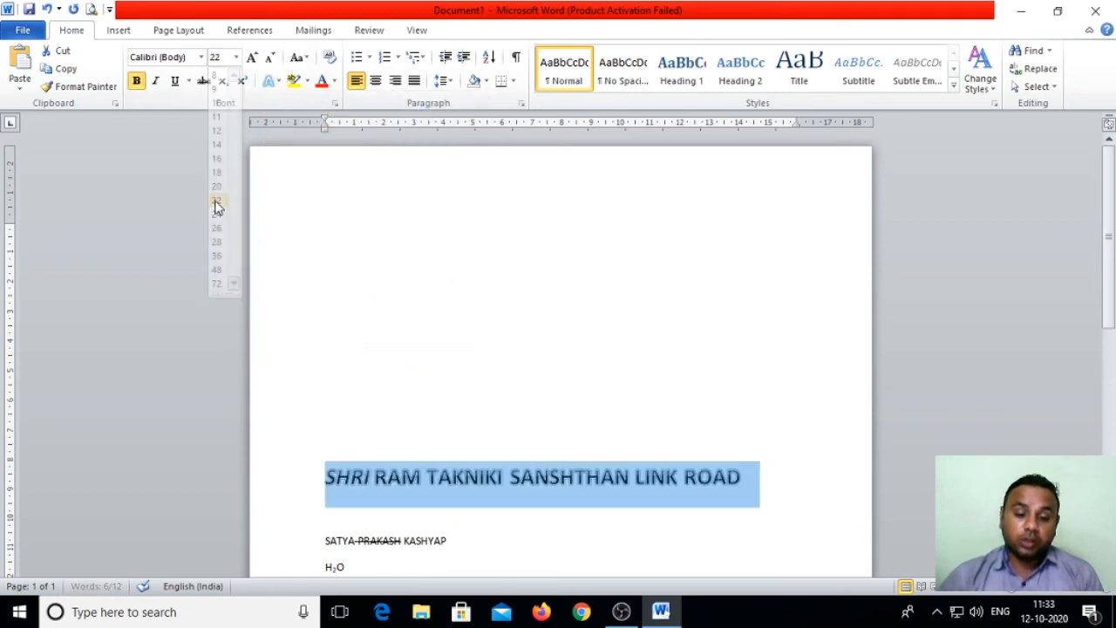
# Step: Give the address heading a Light Blue letter outline via Text Effects > Outline
pyautogui.click(269, 80)
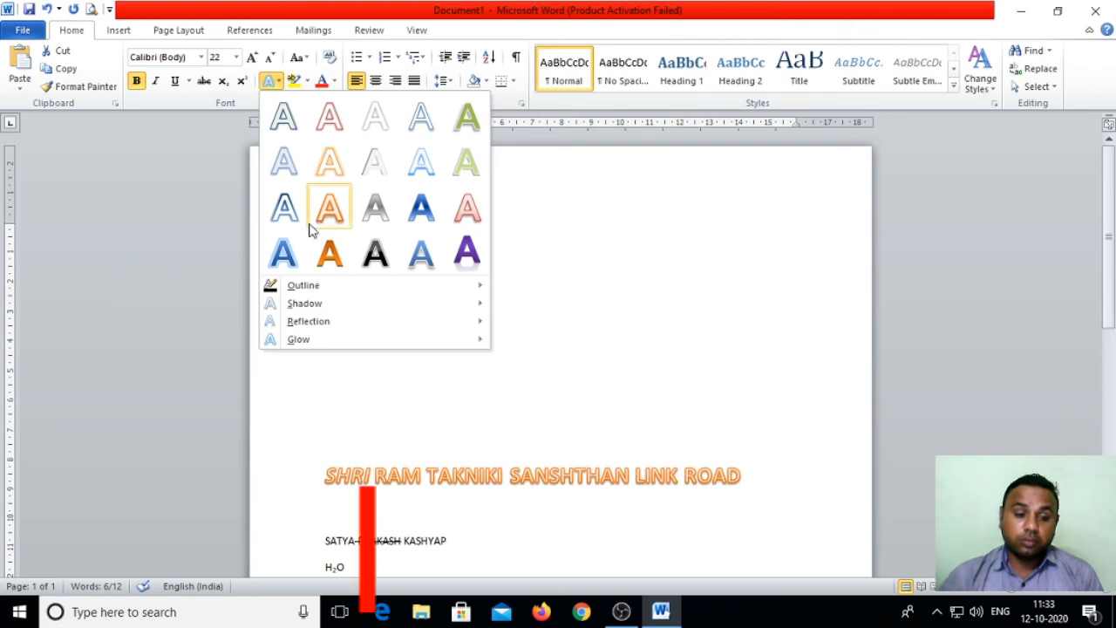
pyautogui.moveTo(417, 296)
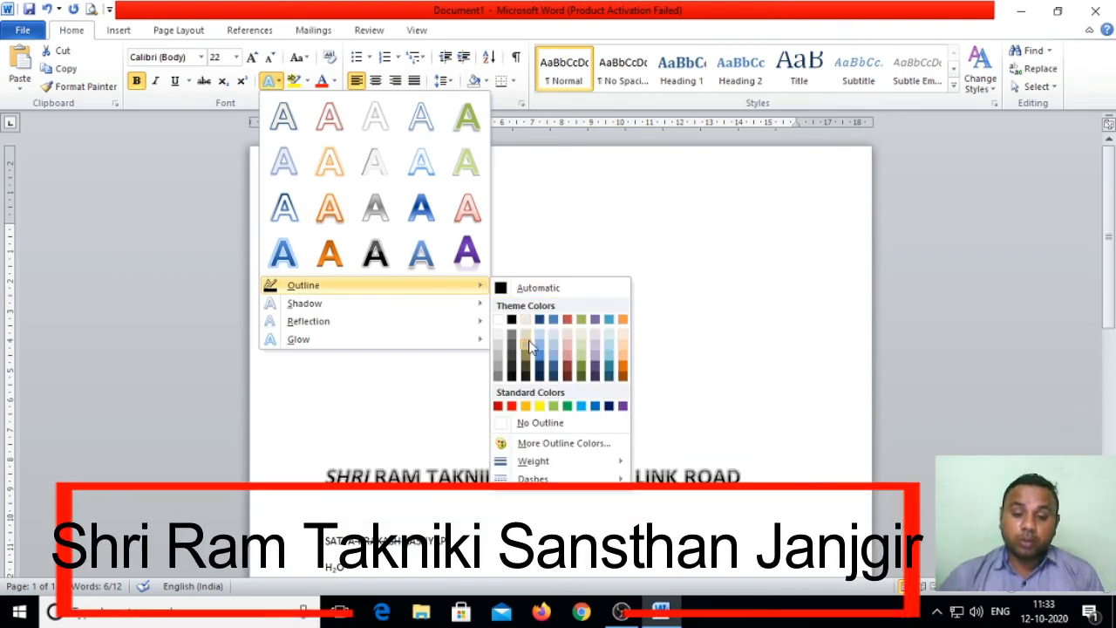
pyautogui.click(584, 406)
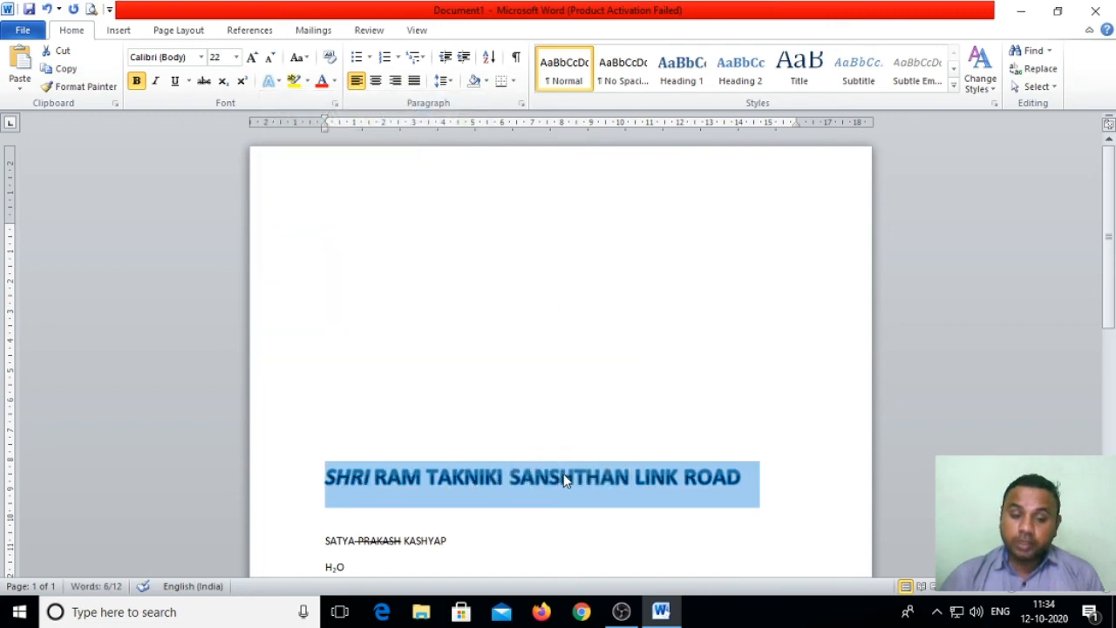
# Step: Apply a Perspective shadow preset to the SHRI RAM TAKNIKI SANSHTHAN LINK ROAD heading
pyautogui.click(277, 82)
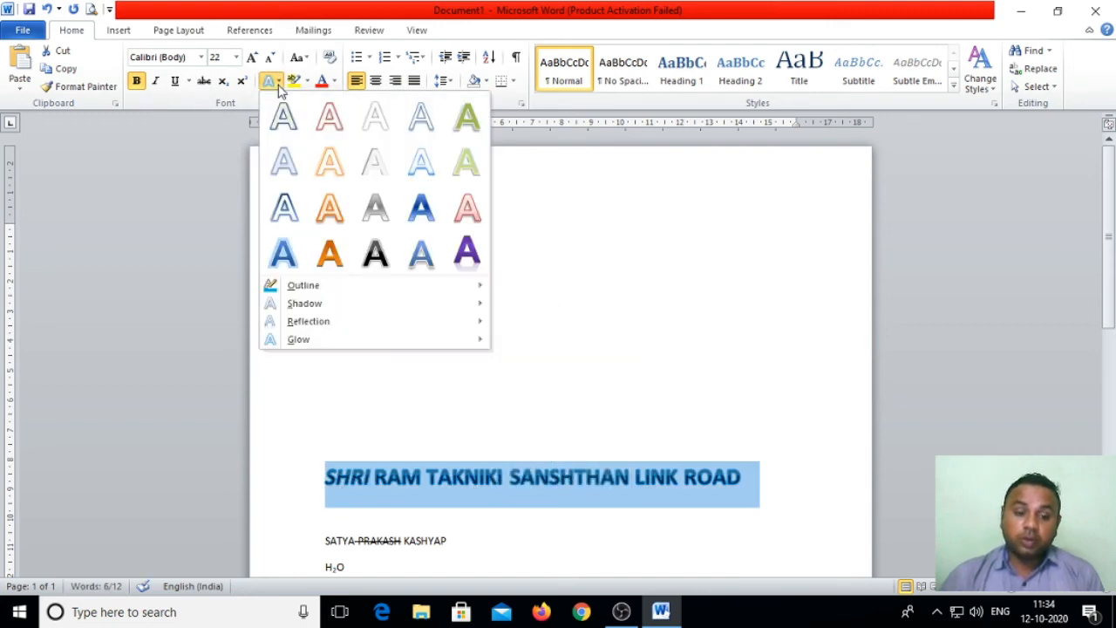
pyautogui.moveTo(314, 306)
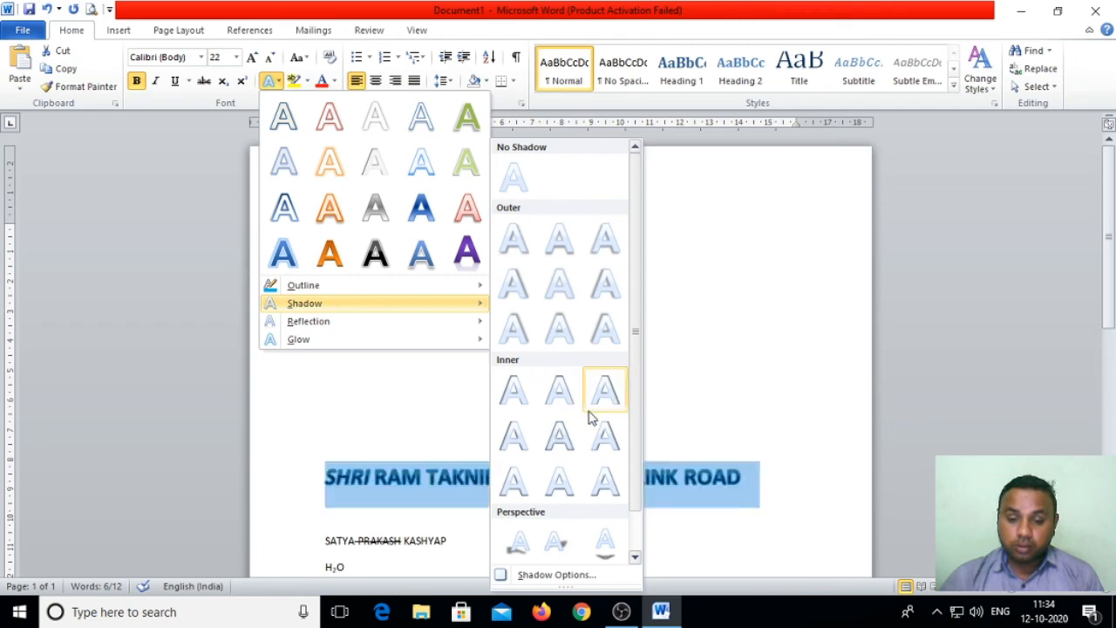
pyautogui.scroll(-1, 589, 419)
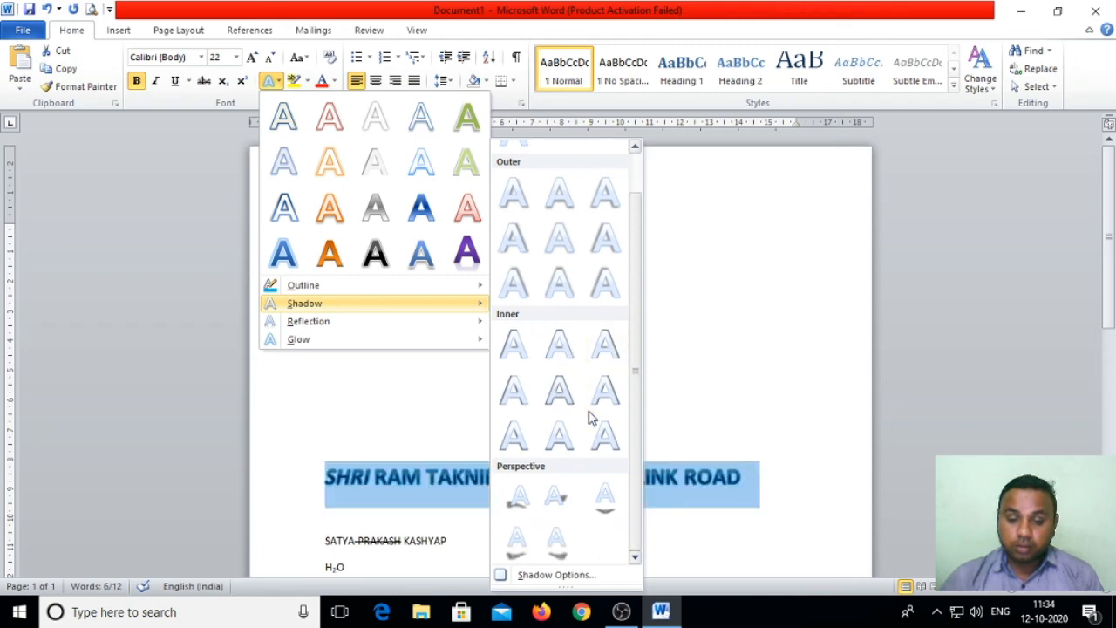
pyautogui.click(598, 510)
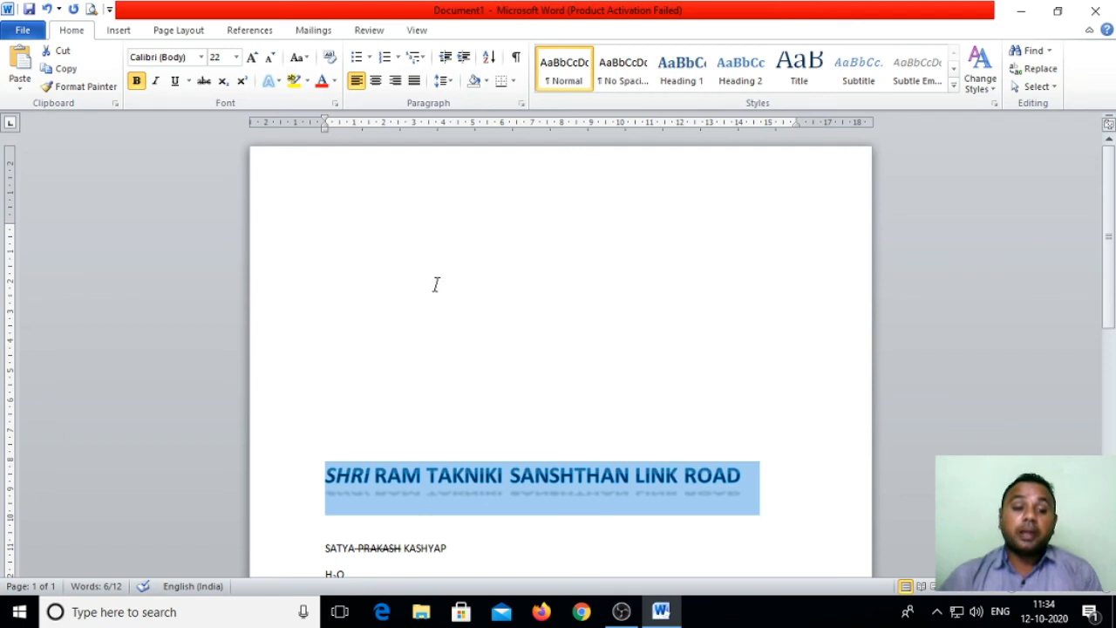
# Step: Apply a green glow to the address heading, then deselect it
pyautogui.click(277, 82)
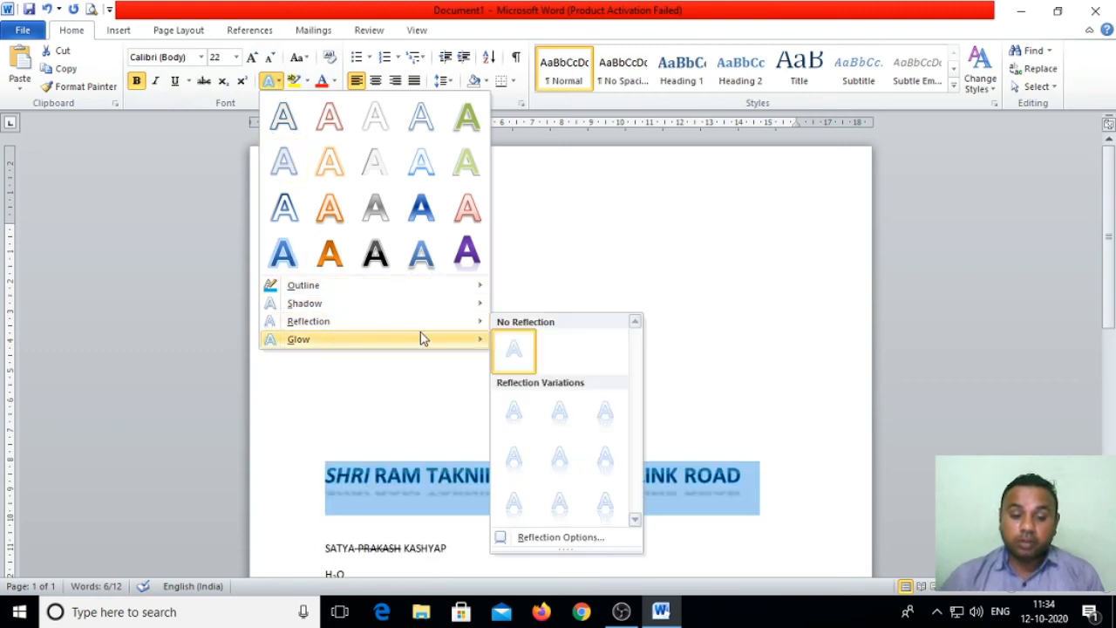
pyautogui.moveTo(448, 336)
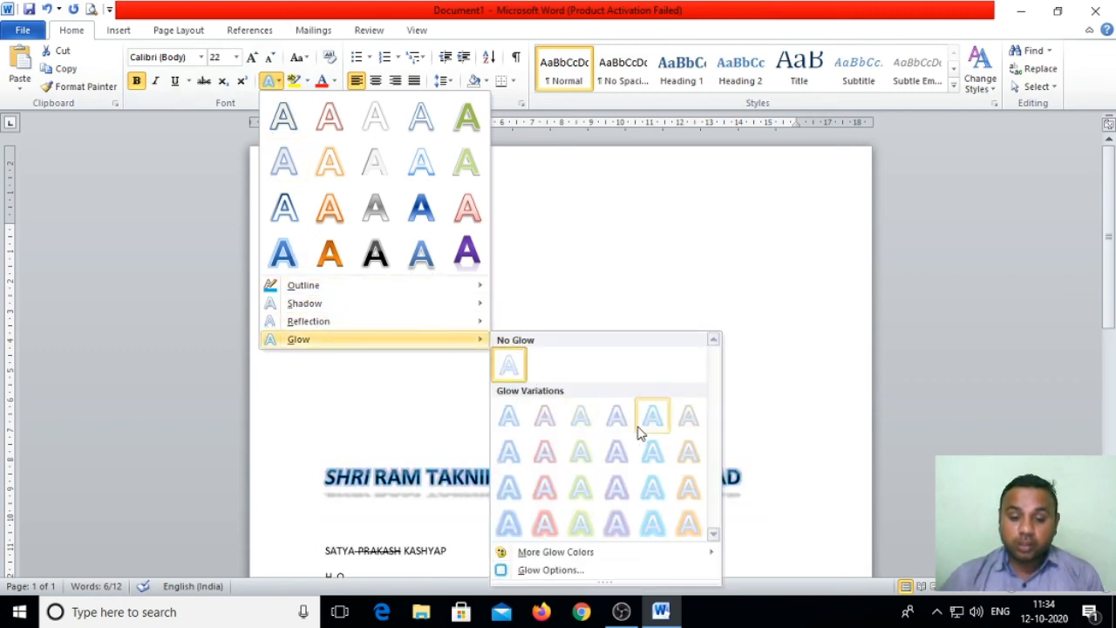
pyautogui.click(575, 462)
pyautogui.click(578, 424)
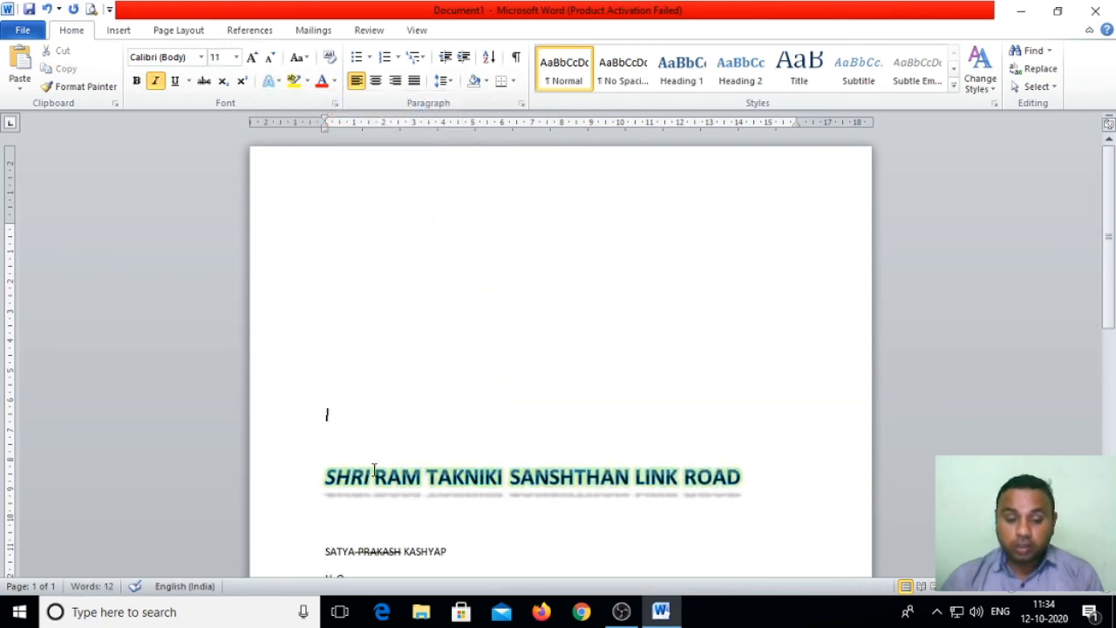
# Step: Reselect the address heading and switch it to a blue glow variation
pyautogui.moveTo(747, 491); pyautogui.dragTo(268, 424)
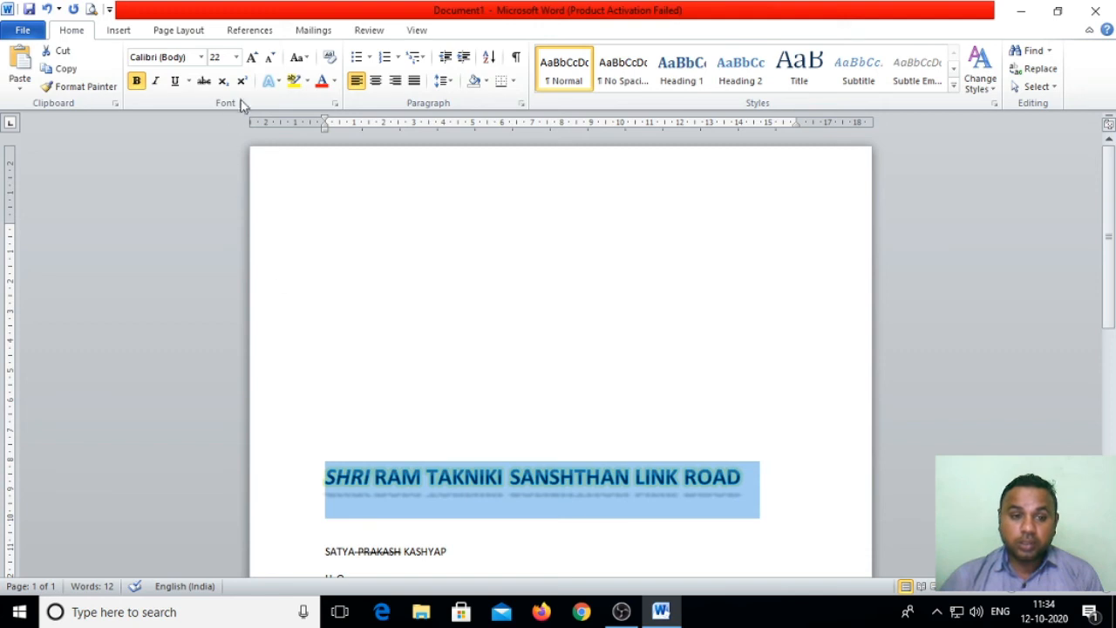
pyautogui.click(270, 81)
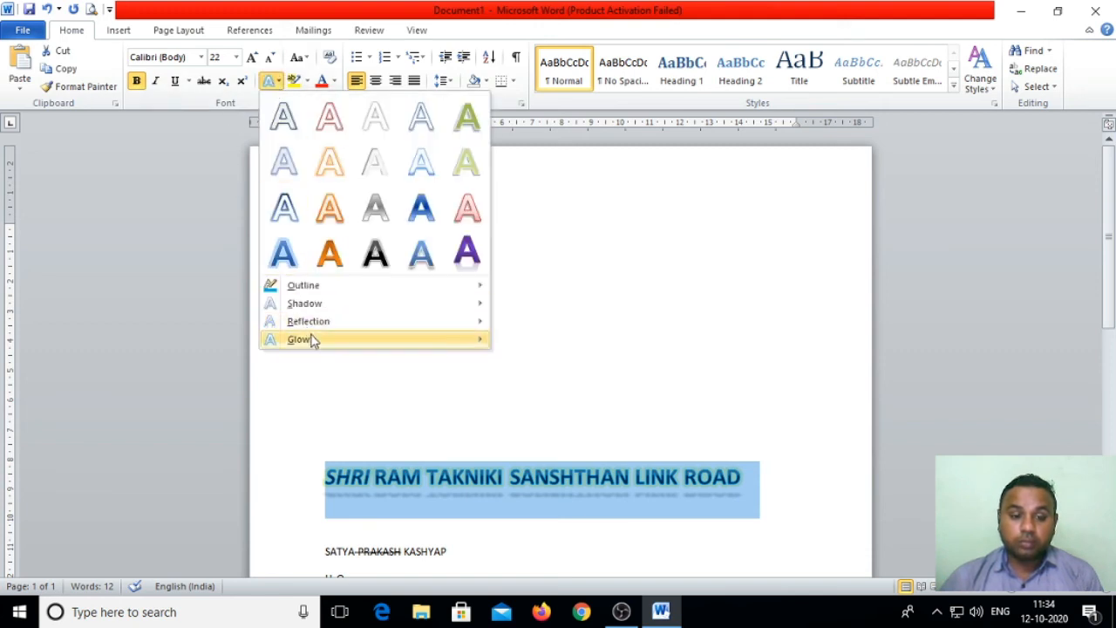
pyautogui.moveTo(312, 340)
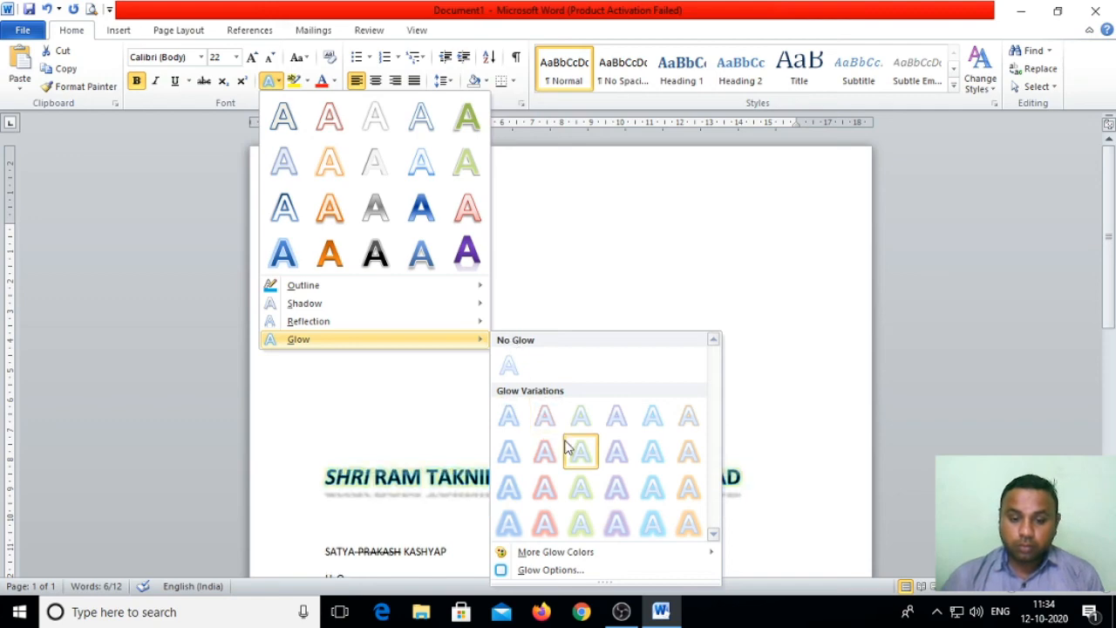
pyautogui.click(614, 495)
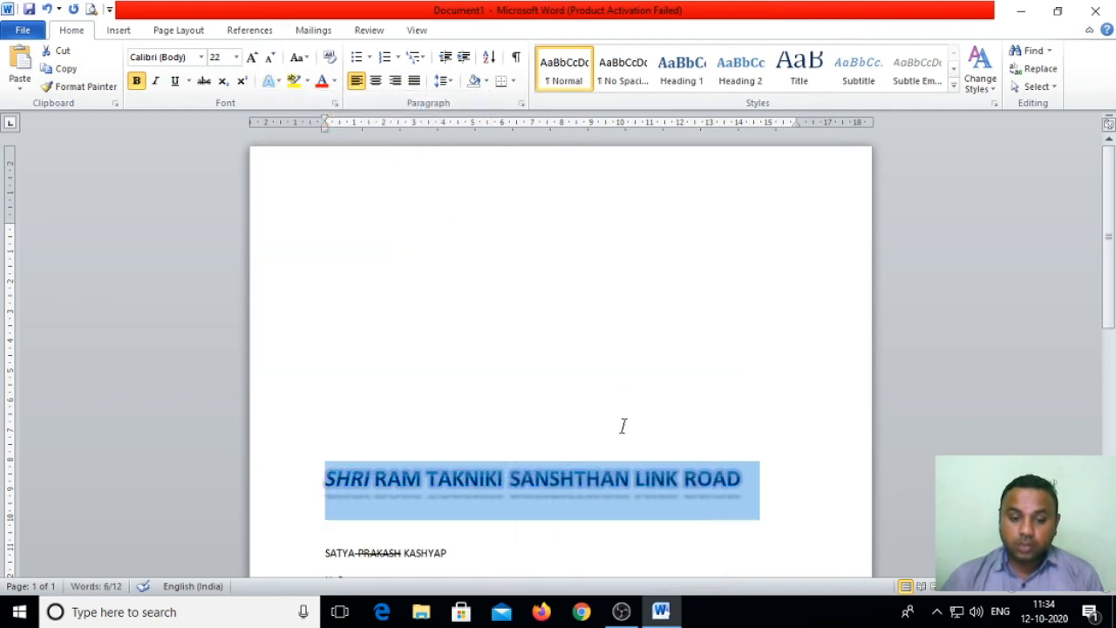
pyautogui.click(623, 394)
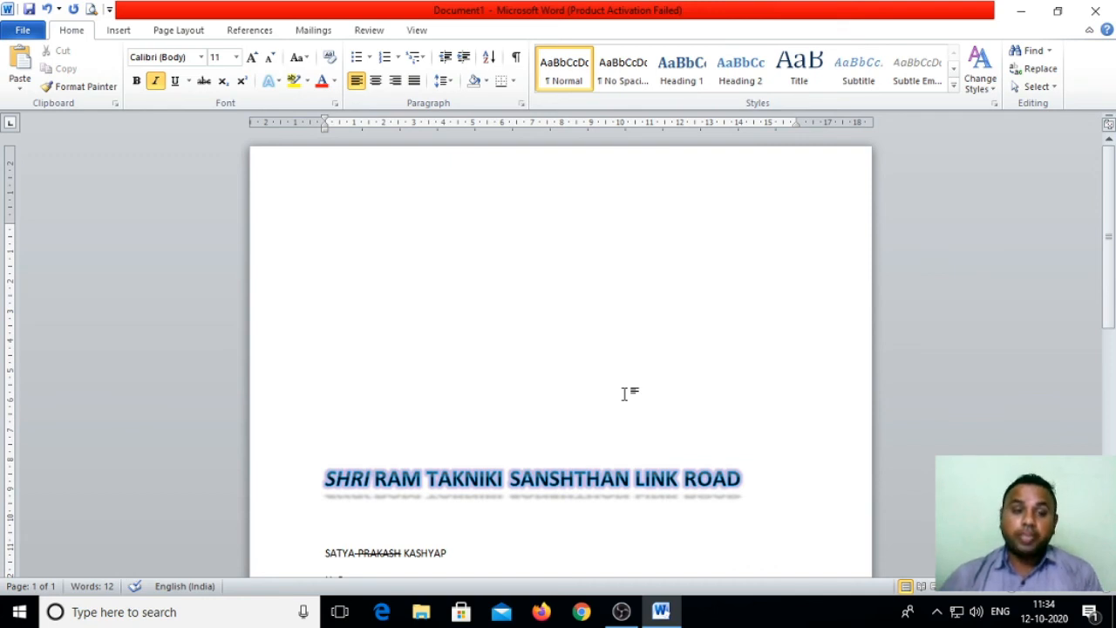
# Step: Select SANSHTHAN in the address heading and give it a yellow highlight
pyautogui.click(480, 282)
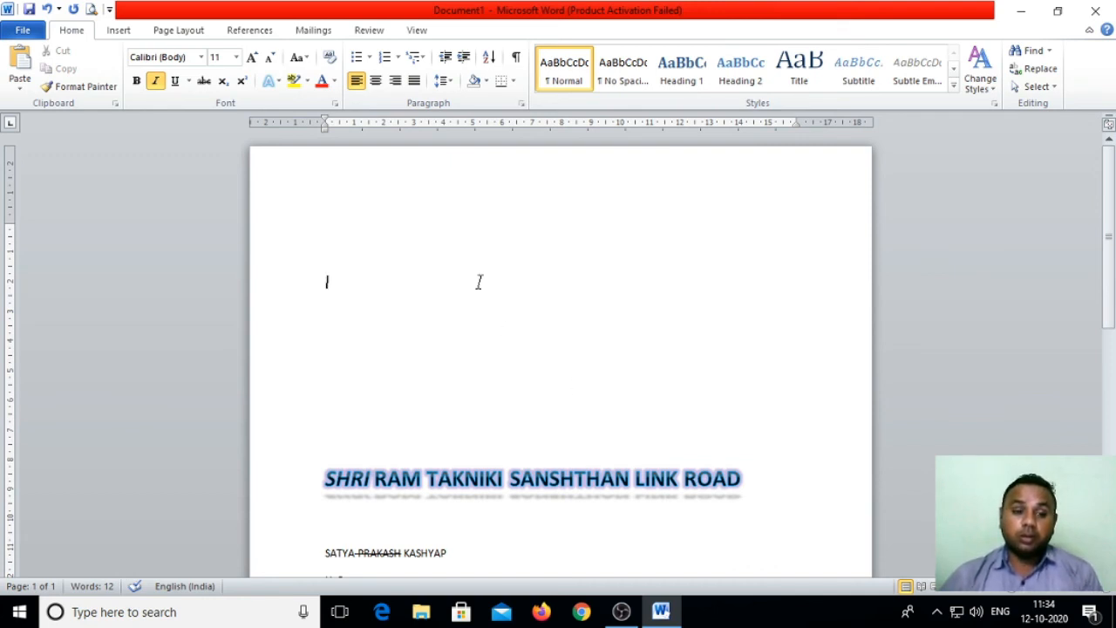
pyautogui.click(340, 196)
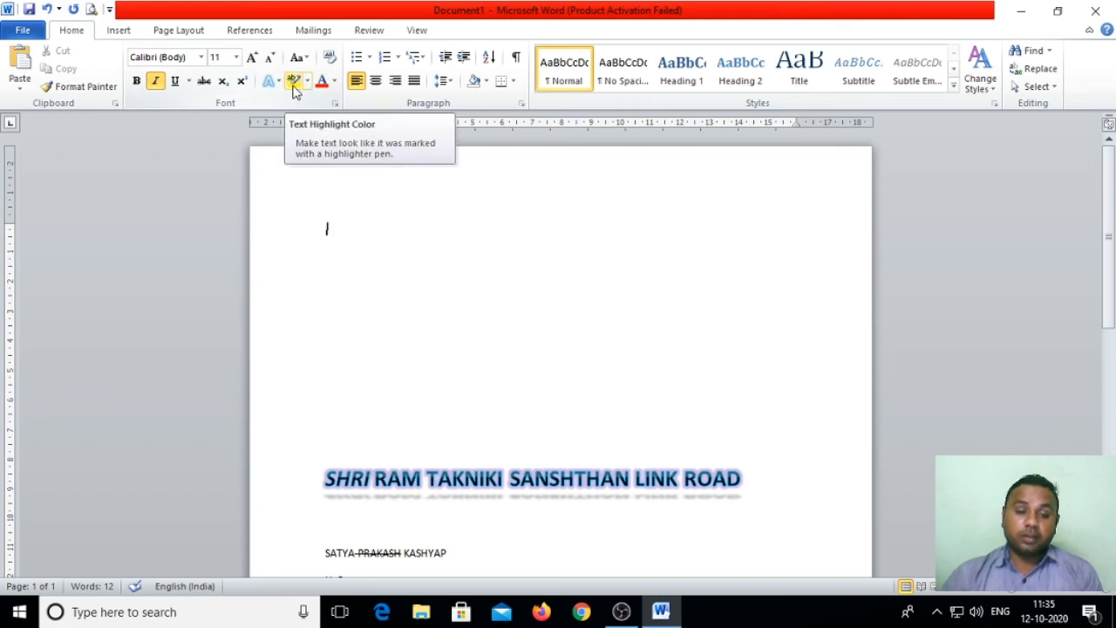
pyautogui.scroll(-4, 409, 348)
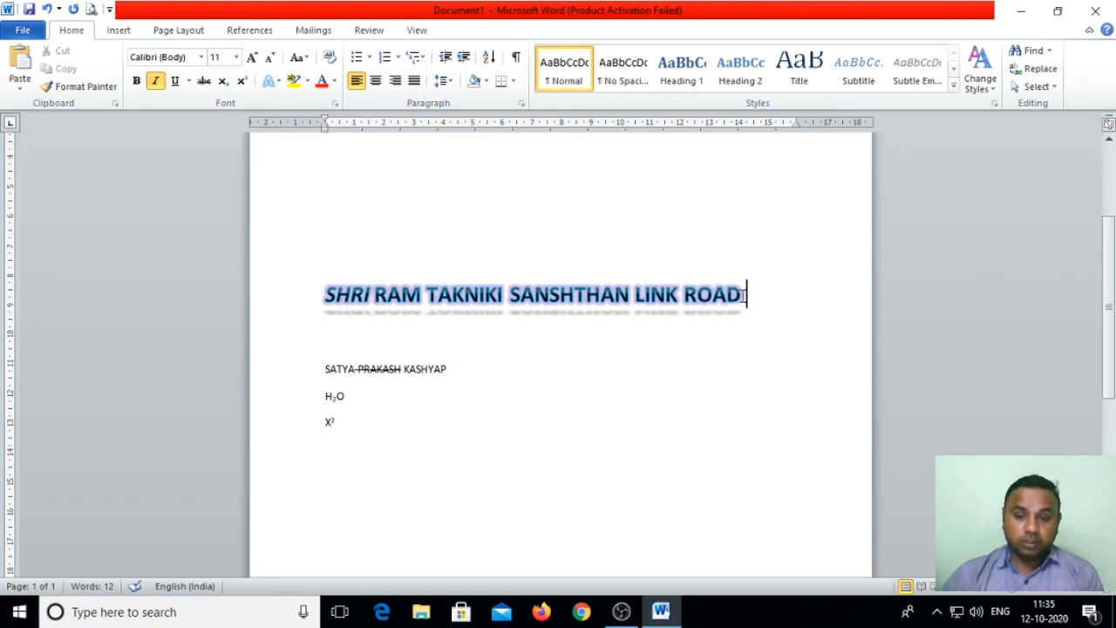
pyautogui.moveTo(746, 295); pyautogui.dragTo(291, 308)
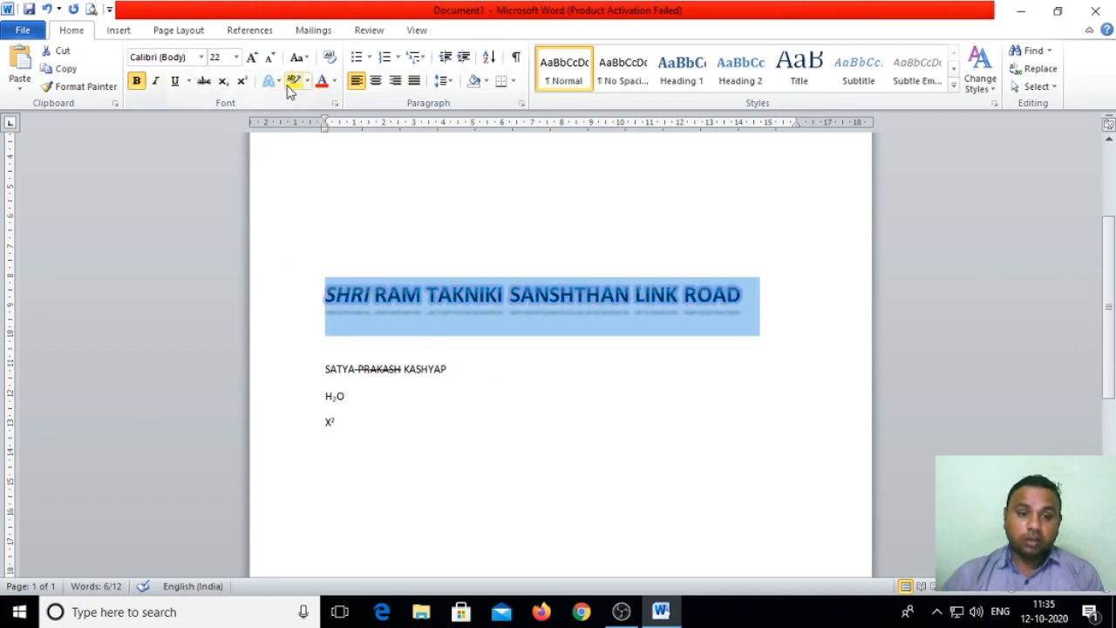
pyautogui.click(647, 358)
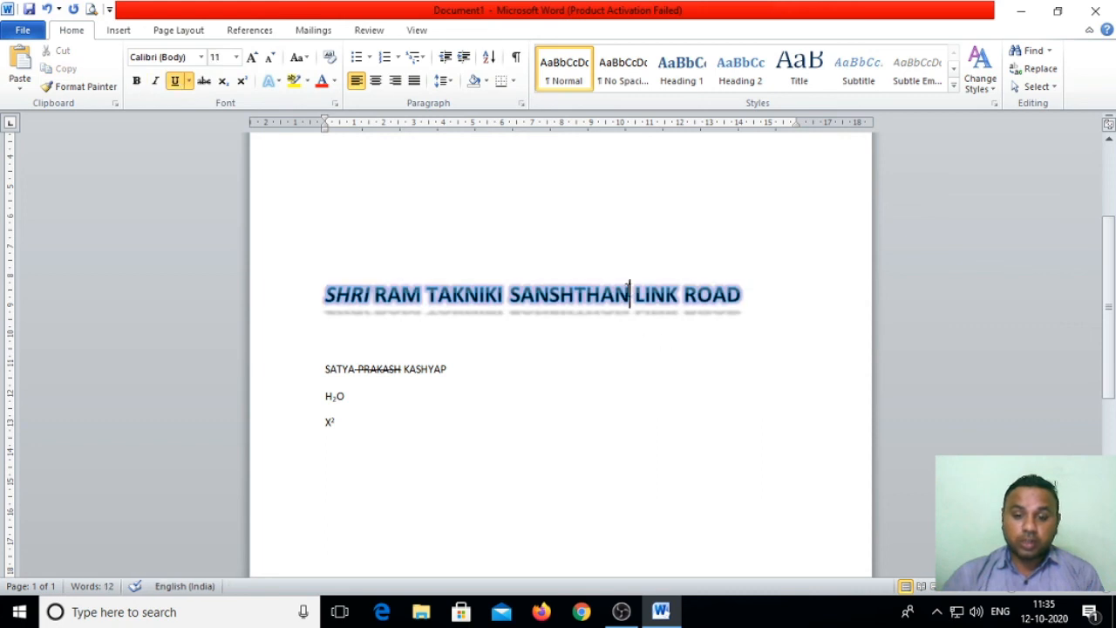
pyautogui.moveTo(630, 294); pyautogui.dragTo(509, 295)
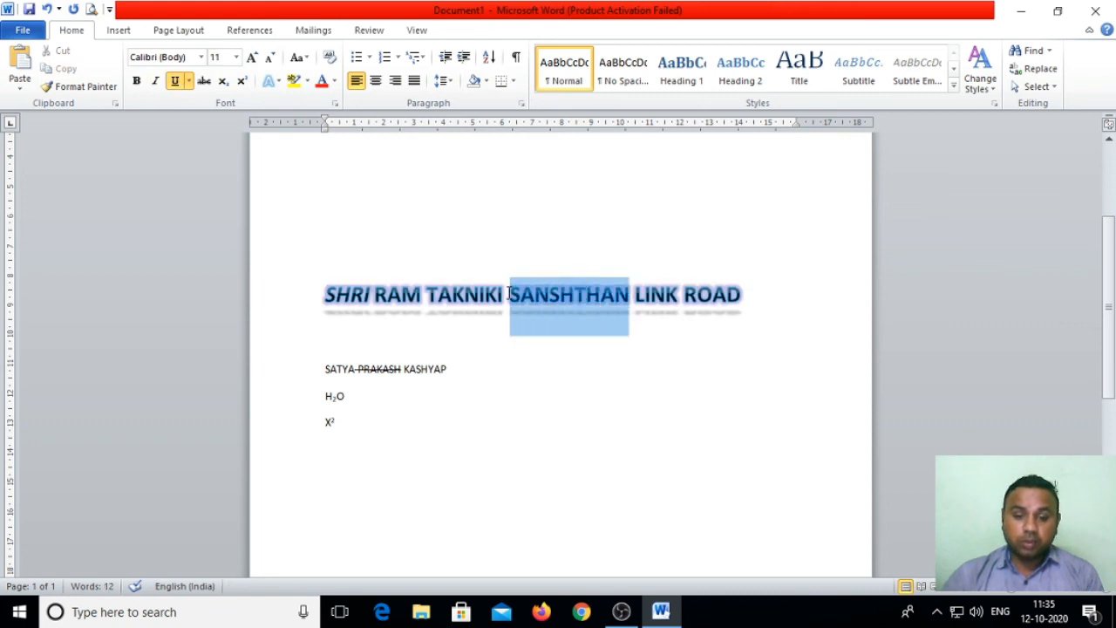
pyautogui.click(307, 81)
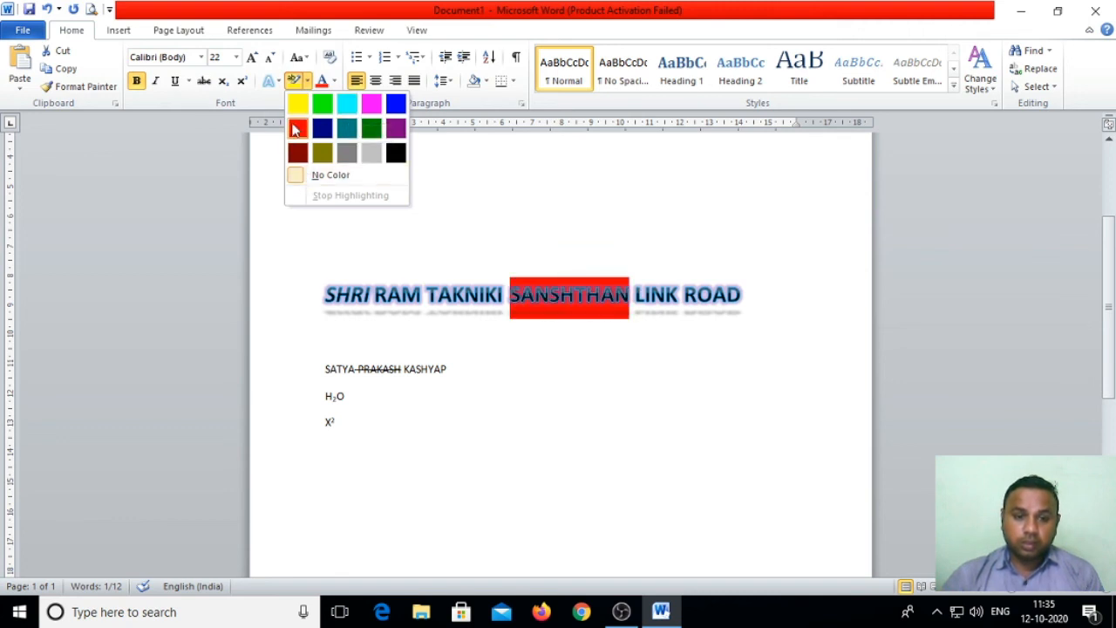
pyautogui.click(298, 104)
pyautogui.click(568, 415)
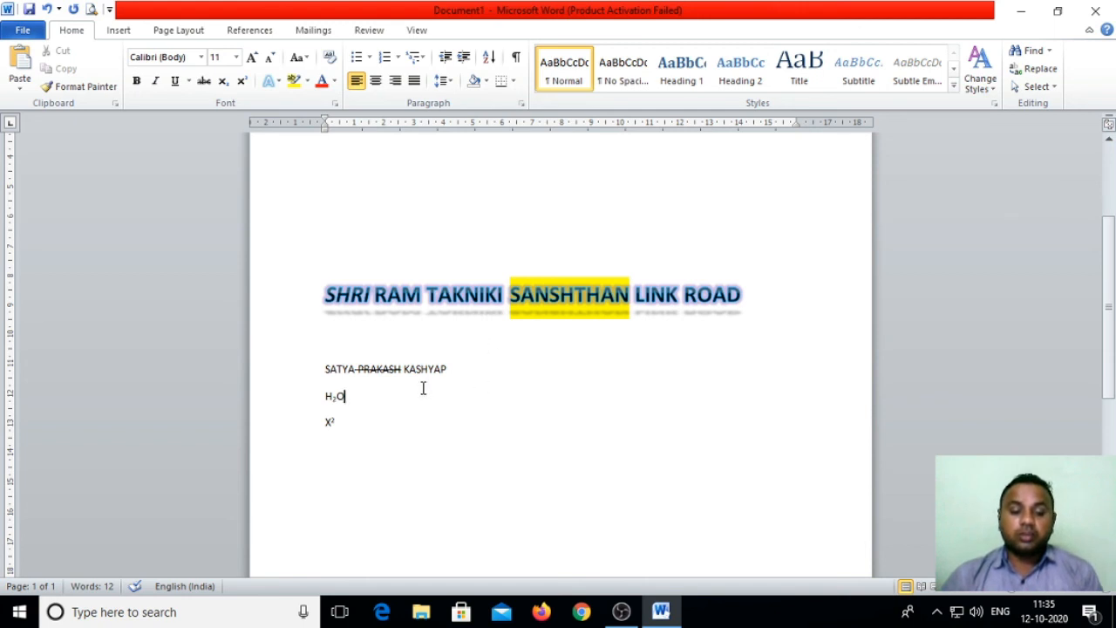
pyautogui.scroll(-2, 471, 445)
pyautogui.click(359, 352)
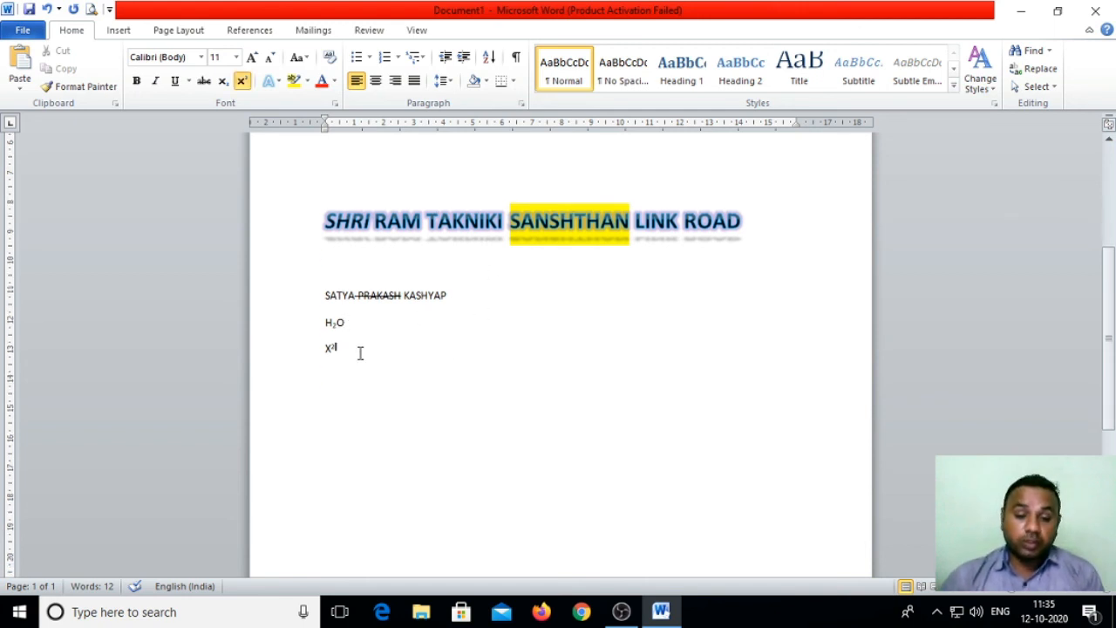
pyautogui.press('Return')
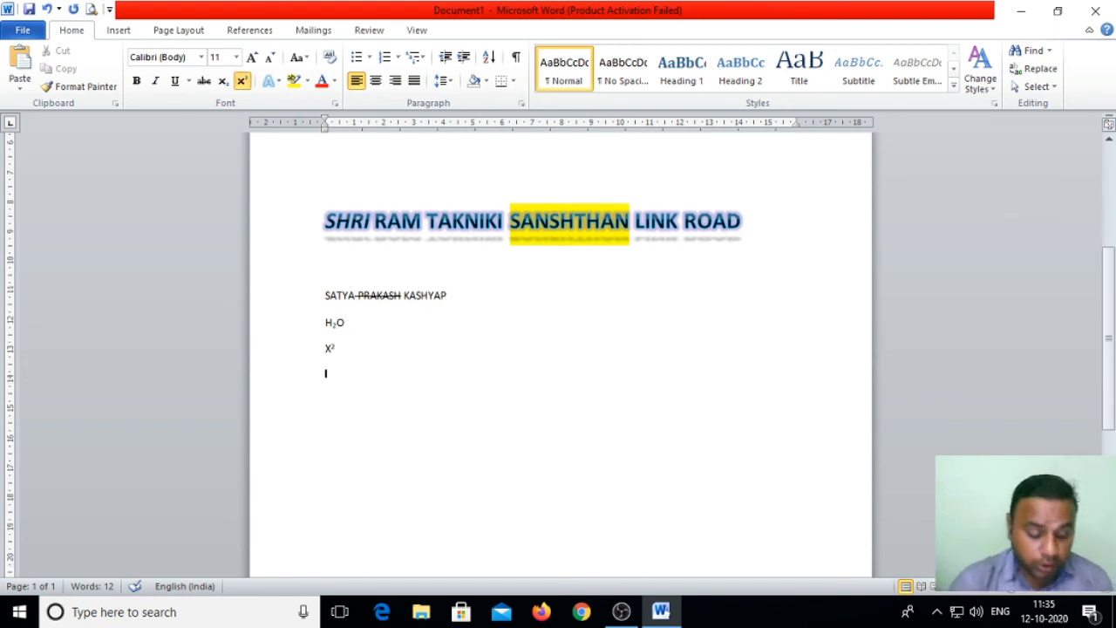
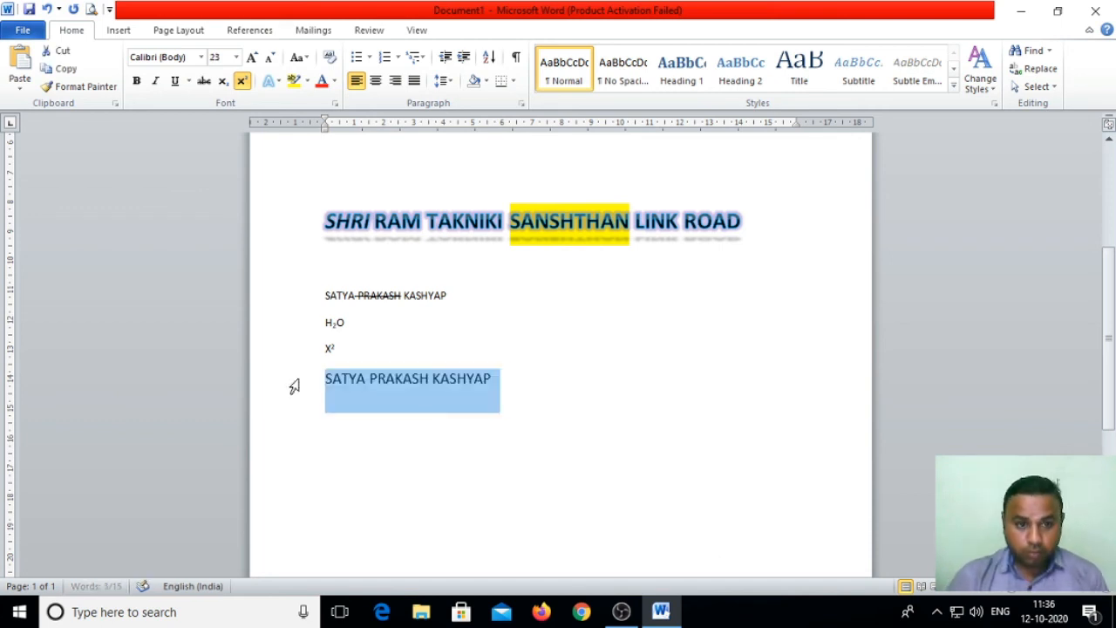
pyautogui.hotkey('ctrl', ']')
pyautogui.hotkey('ctrl', ']')
pyautogui.hotkey('ctrl', ']')
pyautogui.hotkey('ctrl', ']')
pyautogui.hotkey('ctrl', ']')
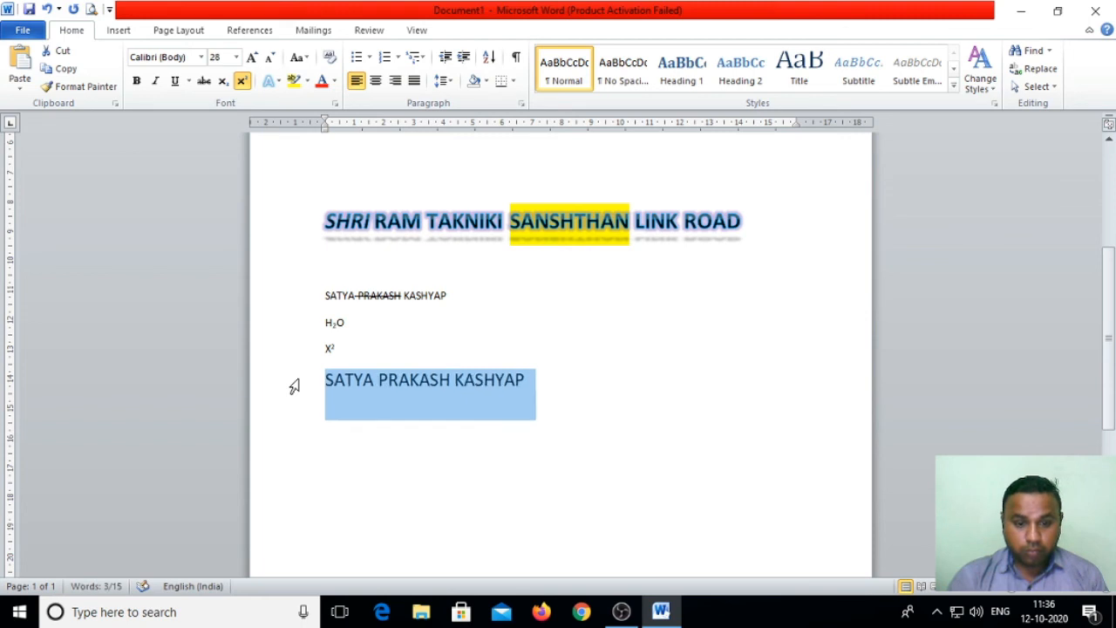
pyautogui.click(242, 81)
pyautogui.click(244, 82)
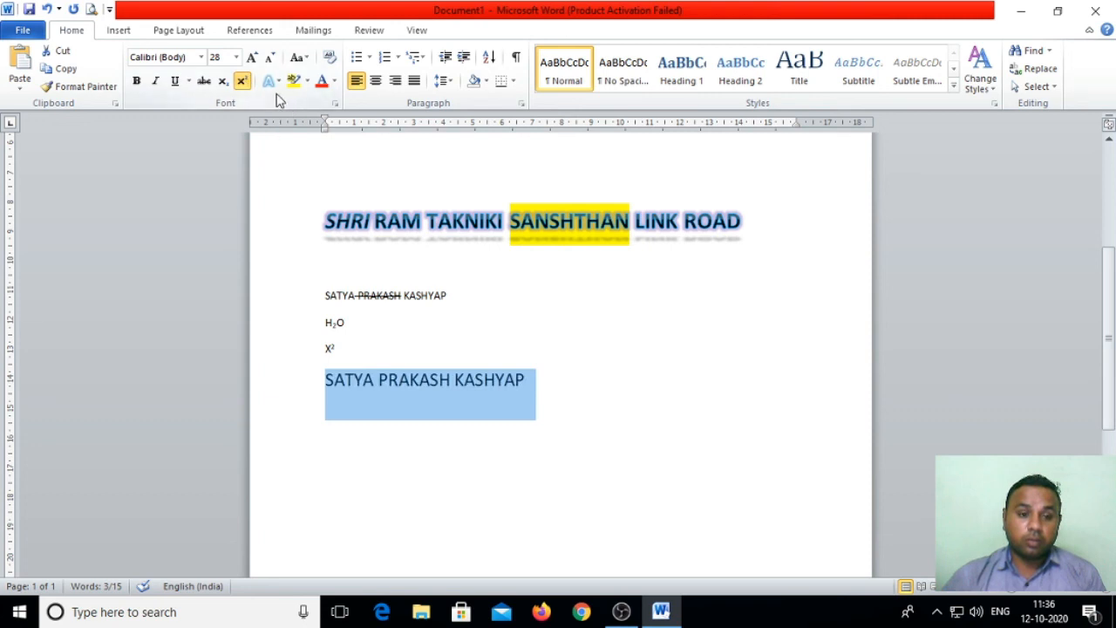
pyautogui.click(242, 81)
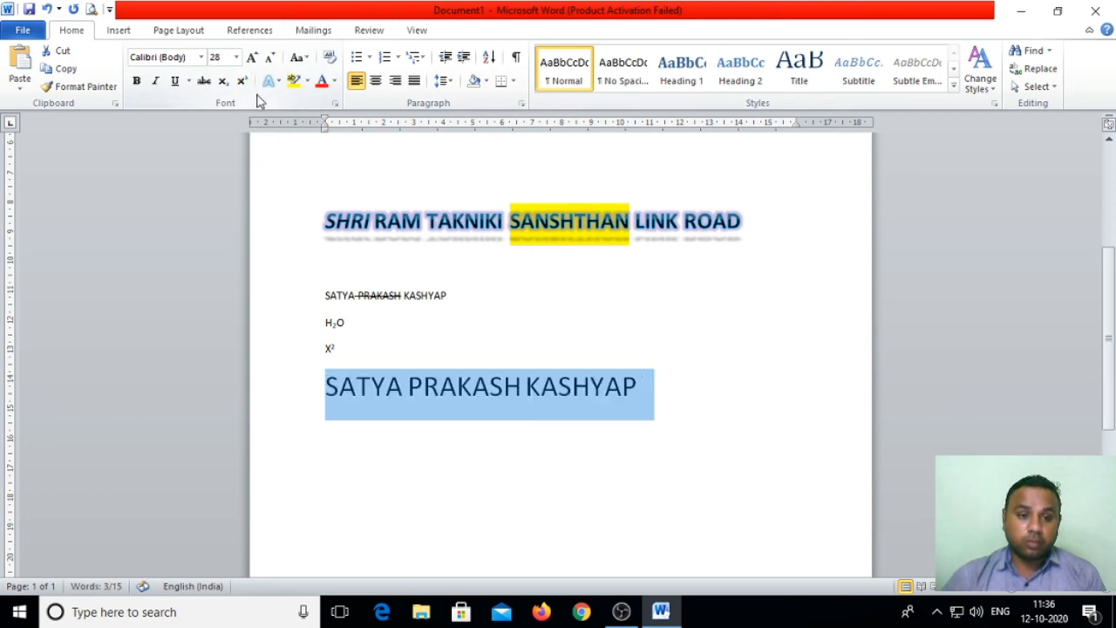
# Step: Highlight PRAKASH on the large name line in turquoise
pyautogui.click(306, 82)
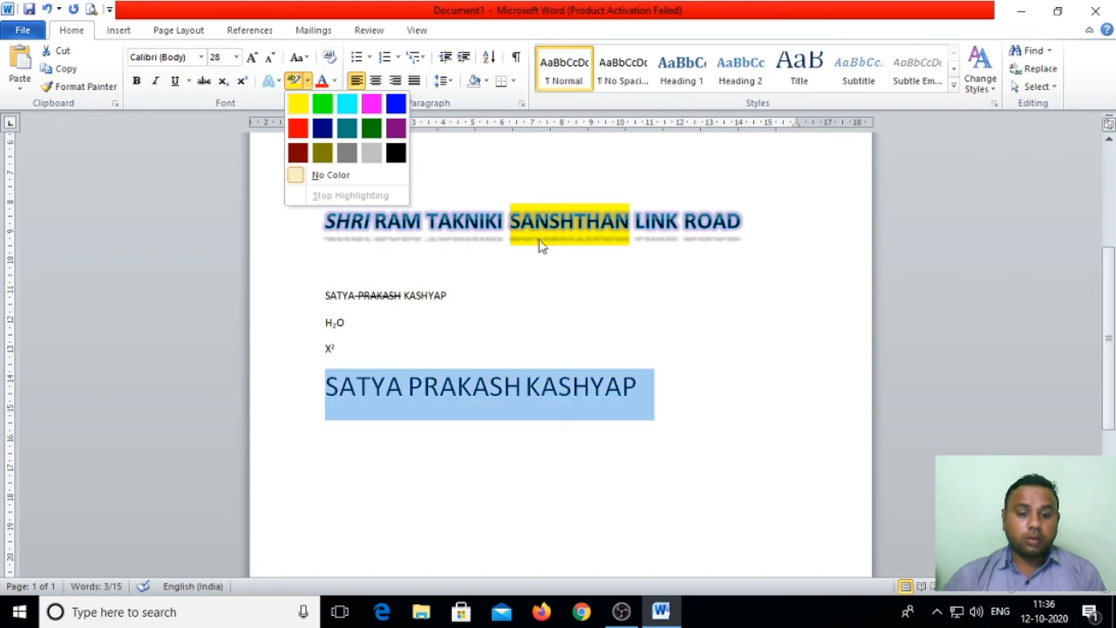
pyautogui.click(785, 349)
pyautogui.click(492, 385)
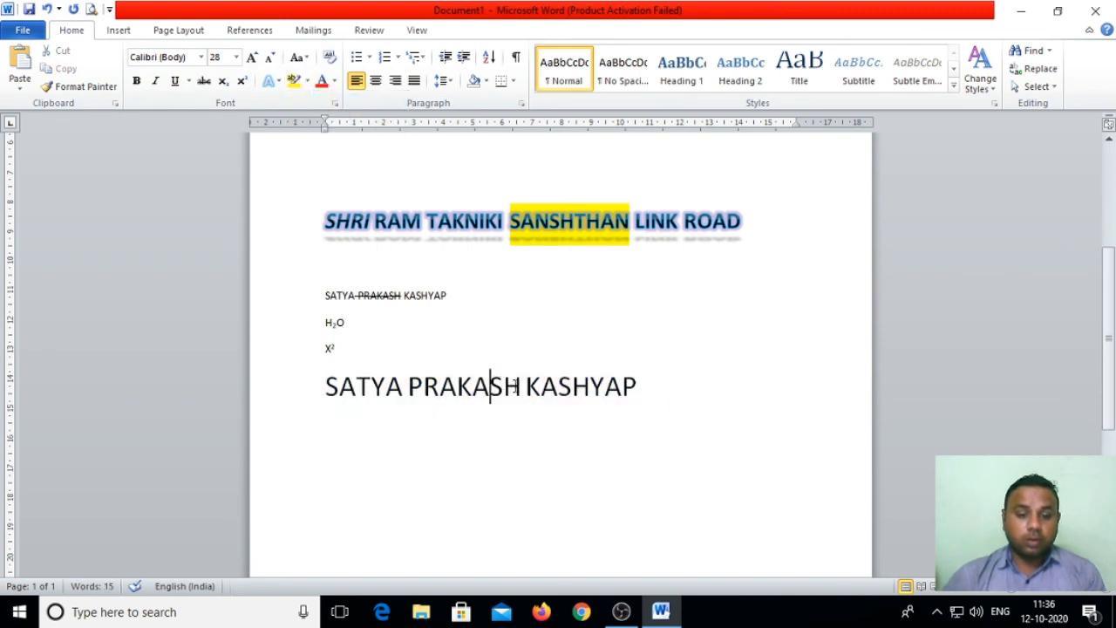
pyautogui.moveTo(523, 388); pyautogui.dragTo(403, 388)
pyautogui.click(307, 81)
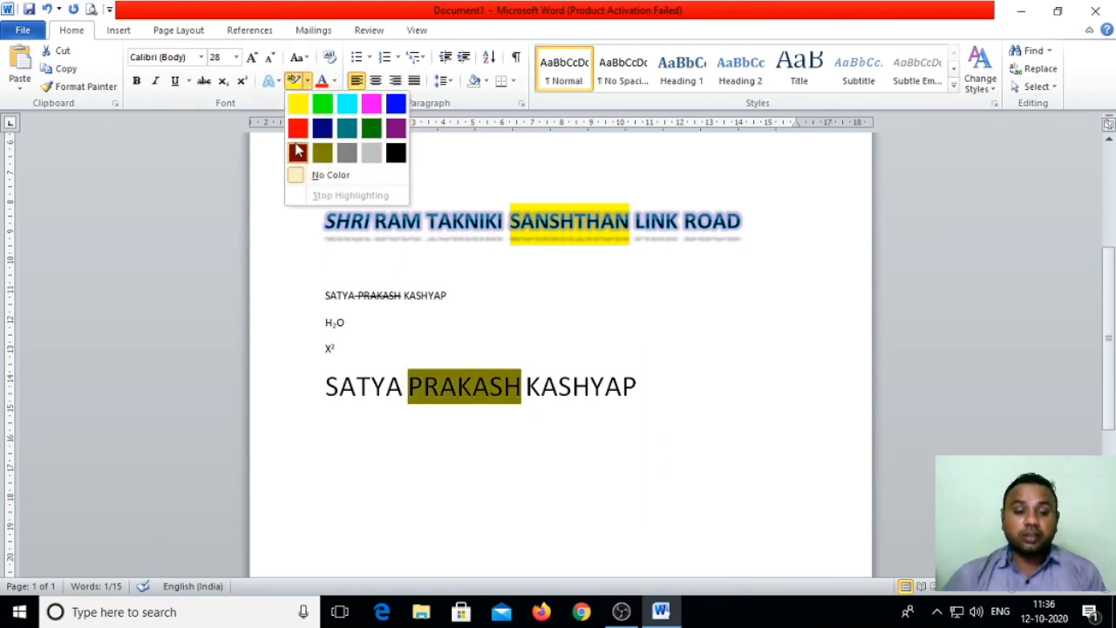
pyautogui.click(347, 104)
# Step: Start a new line after the large name line
pyautogui.click(454, 462)
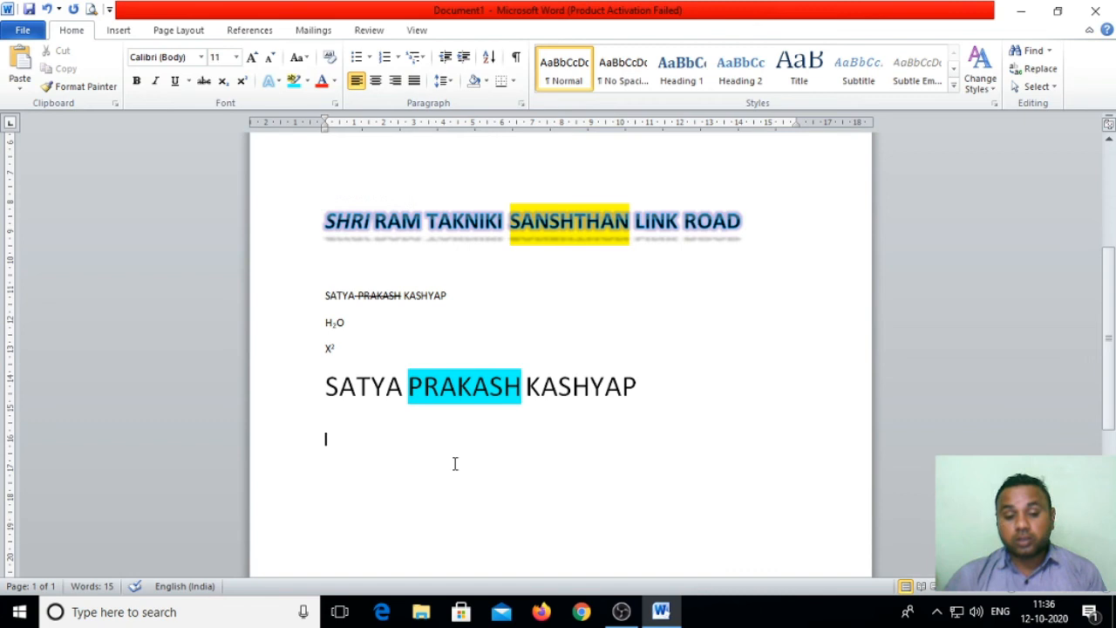
pyautogui.click(676, 384)
pyautogui.press('Return')
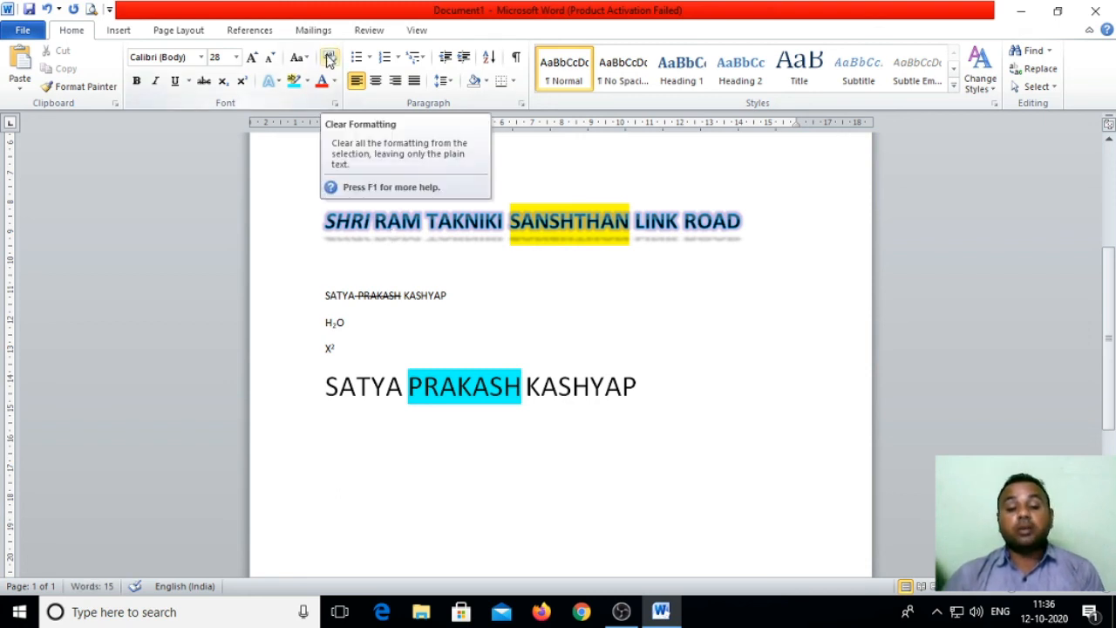
# Step: Clear all formatting from the title down to the last line, leaving plain Calibri 11
pyautogui.scroll(1, 394, 259)
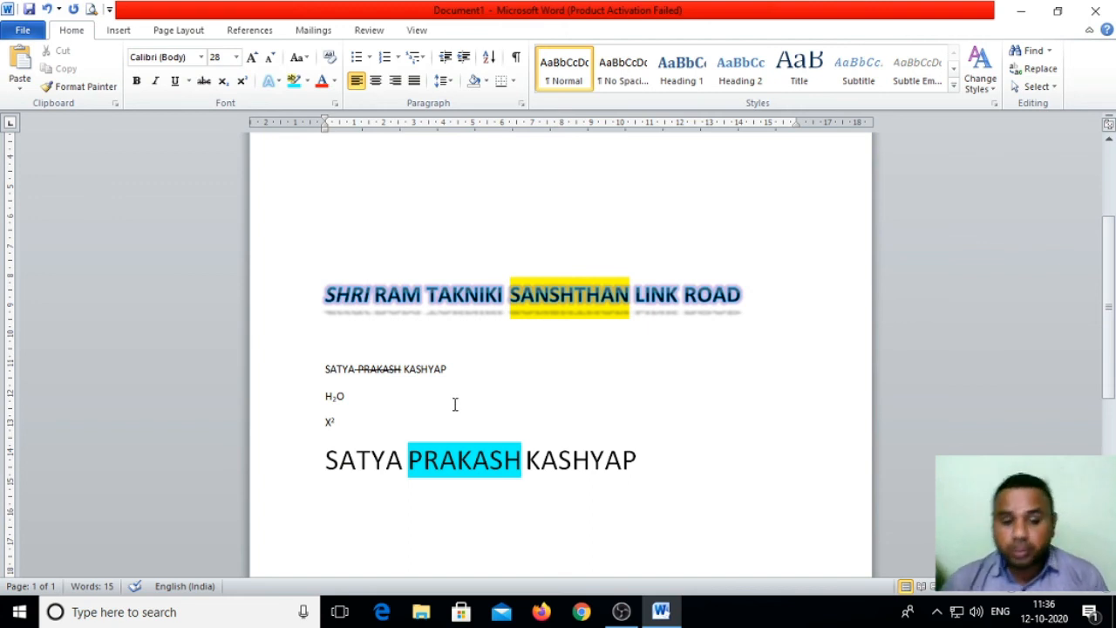
pyautogui.moveTo(672, 465); pyautogui.dragTo(304, 273)
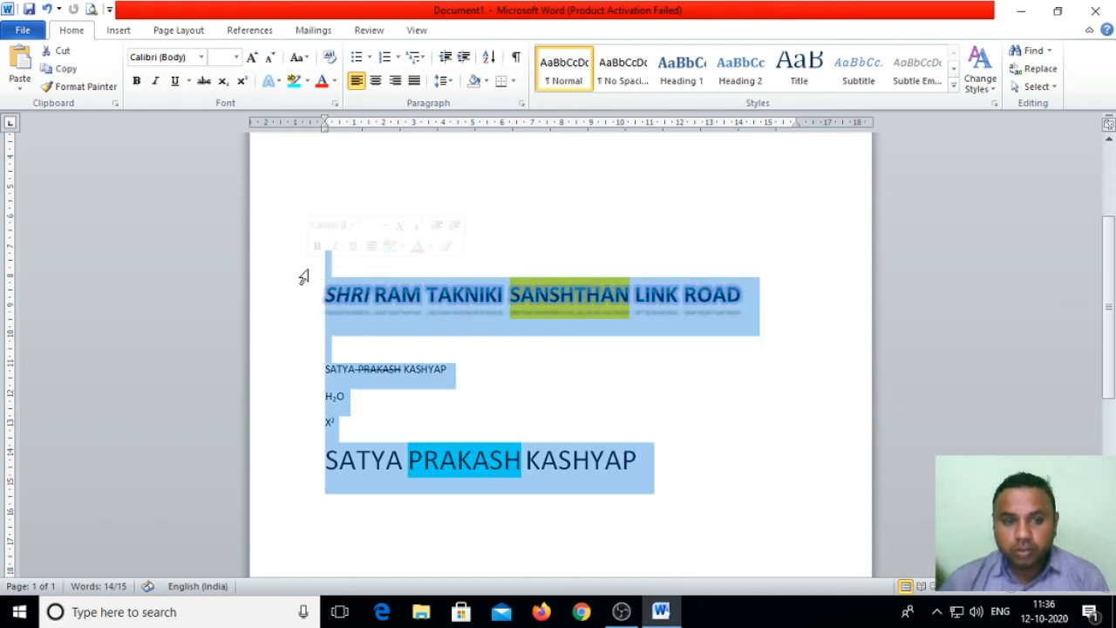
pyautogui.click(330, 58)
# Step: Insert blank lines after X2 and below the last name line
pyautogui.click(553, 438)
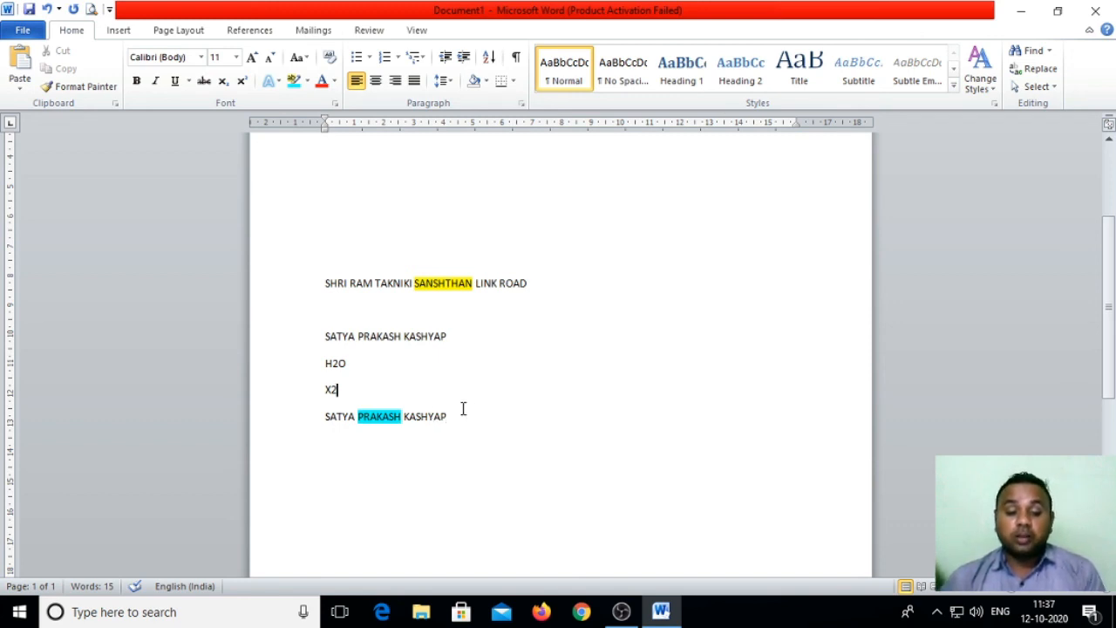
pyautogui.press('Return')
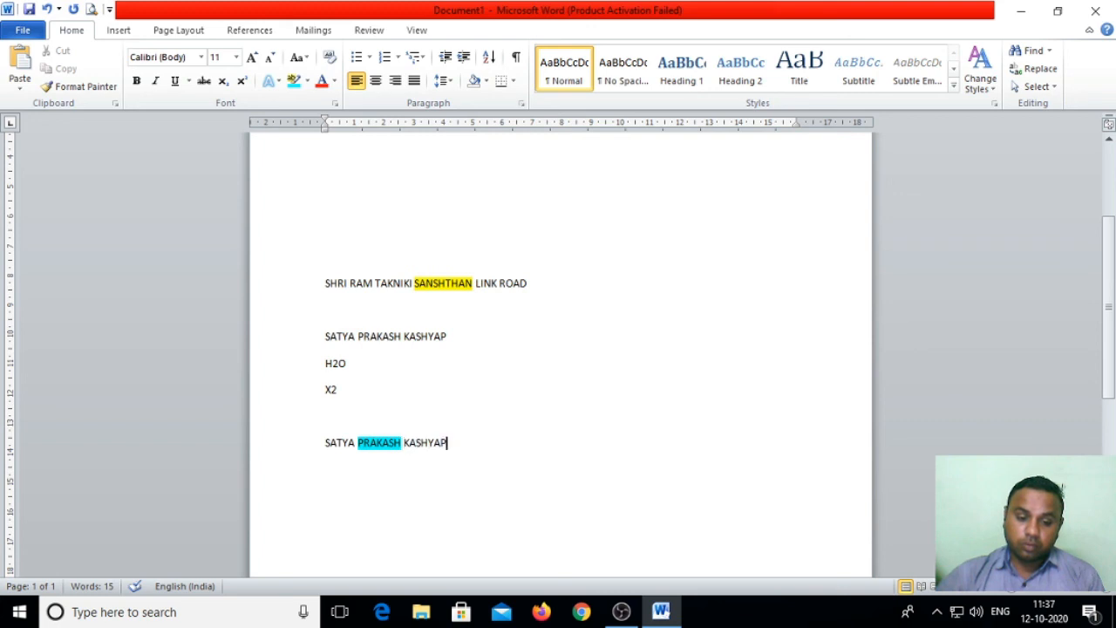
pyautogui.press('Return')
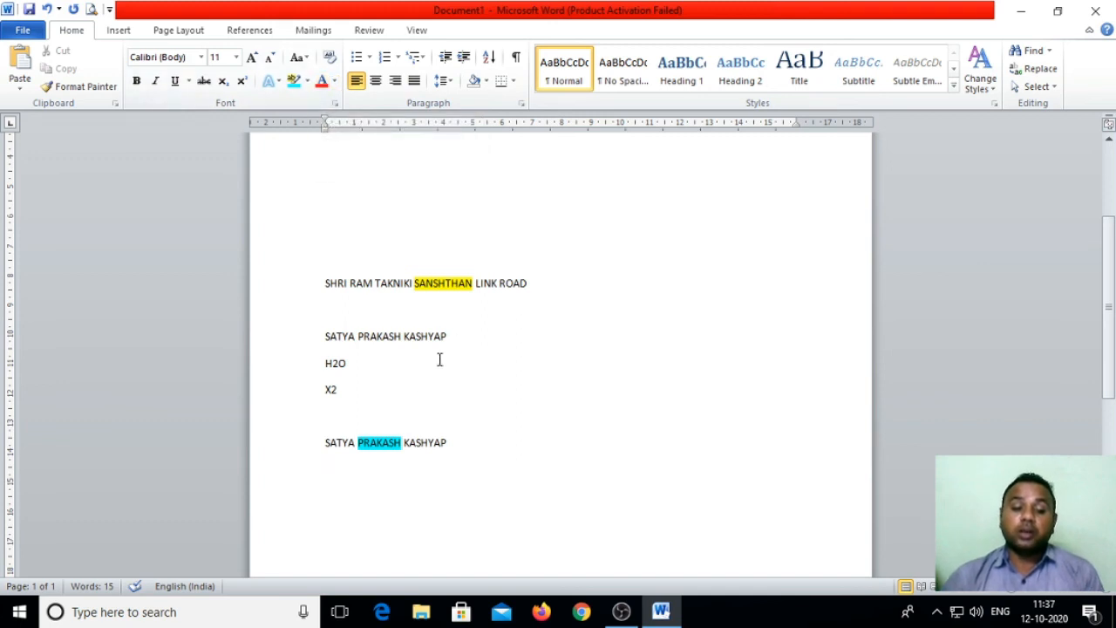
pyautogui.moveTo(448, 347); pyautogui.dragTo(402, 336)
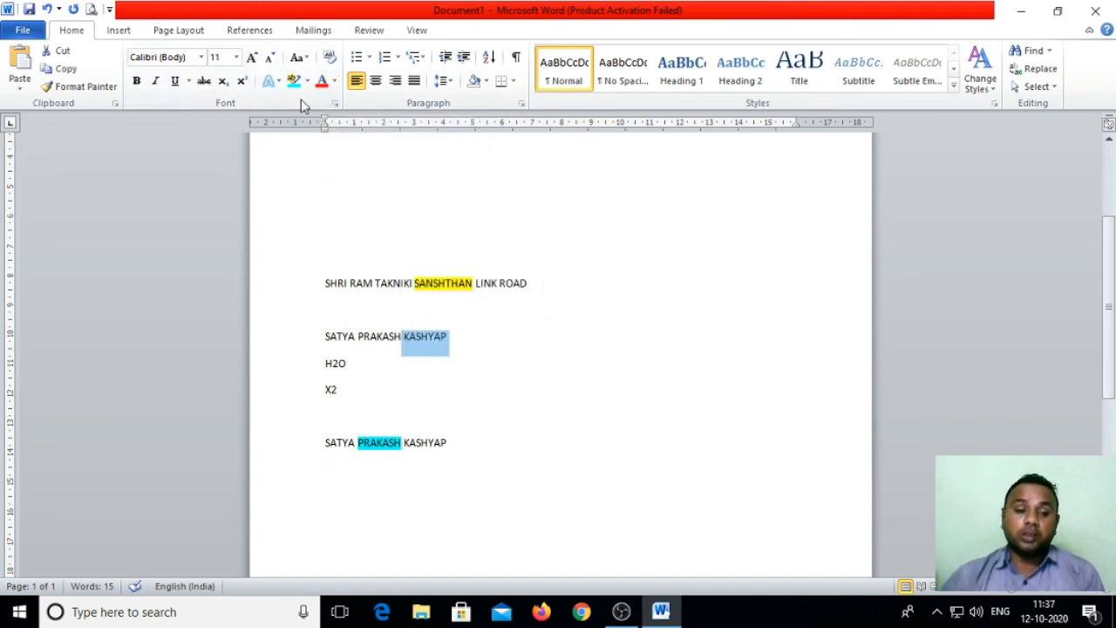
pyautogui.click(333, 82)
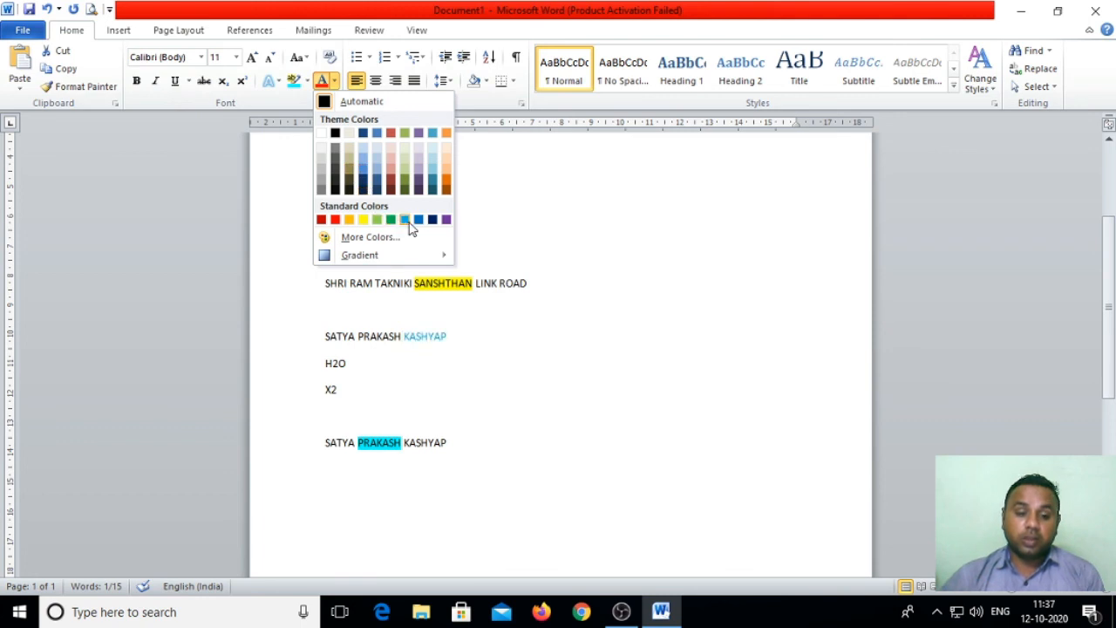
pyautogui.click(446, 218)
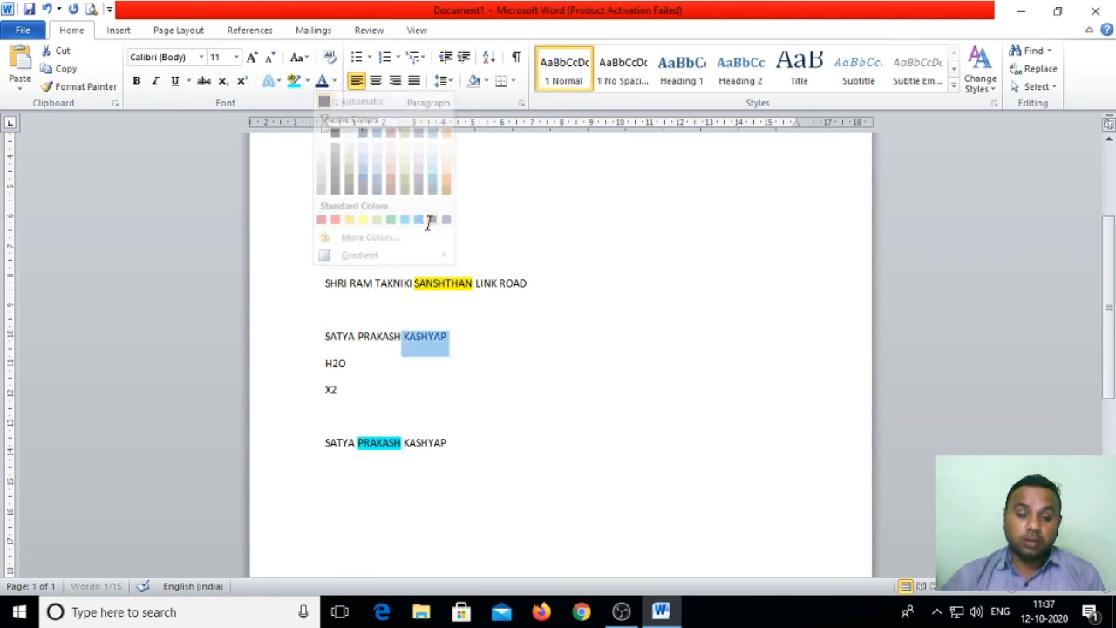
pyautogui.click(460, 346)
pyautogui.moveTo(452, 342); pyautogui.dragTo(404, 344)
pyautogui.click(333, 80)
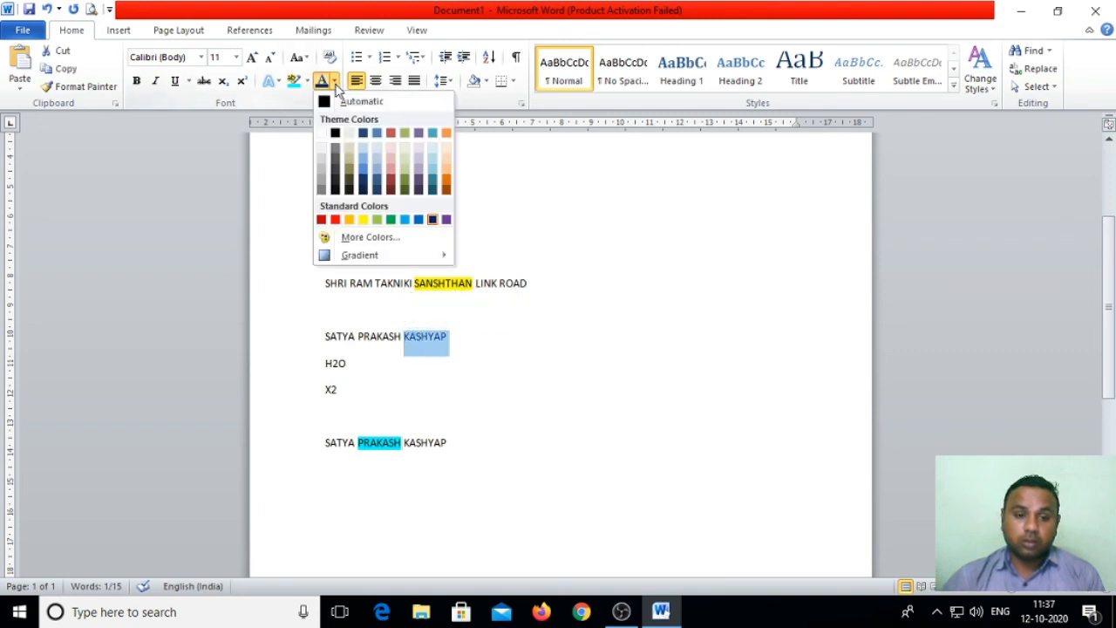
pyautogui.click(334, 220)
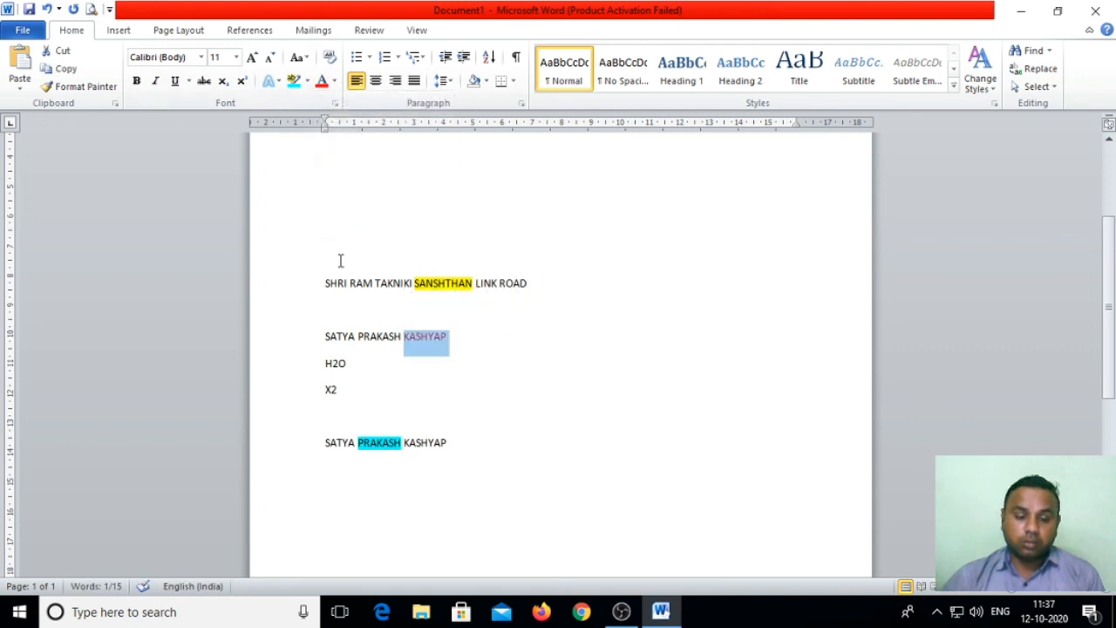
pyautogui.click(556, 343)
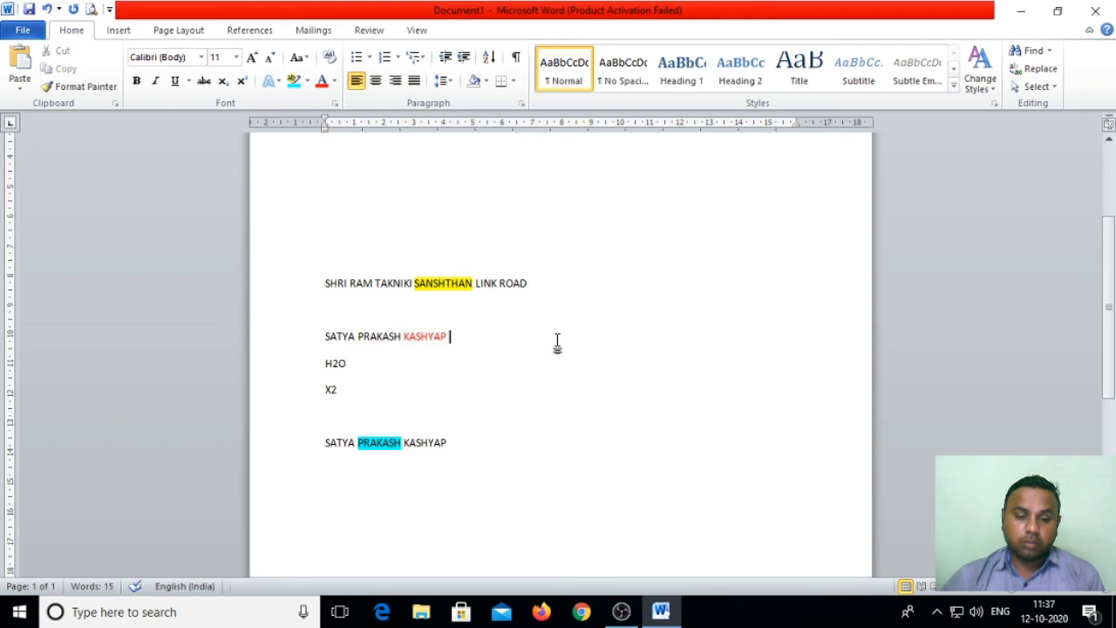